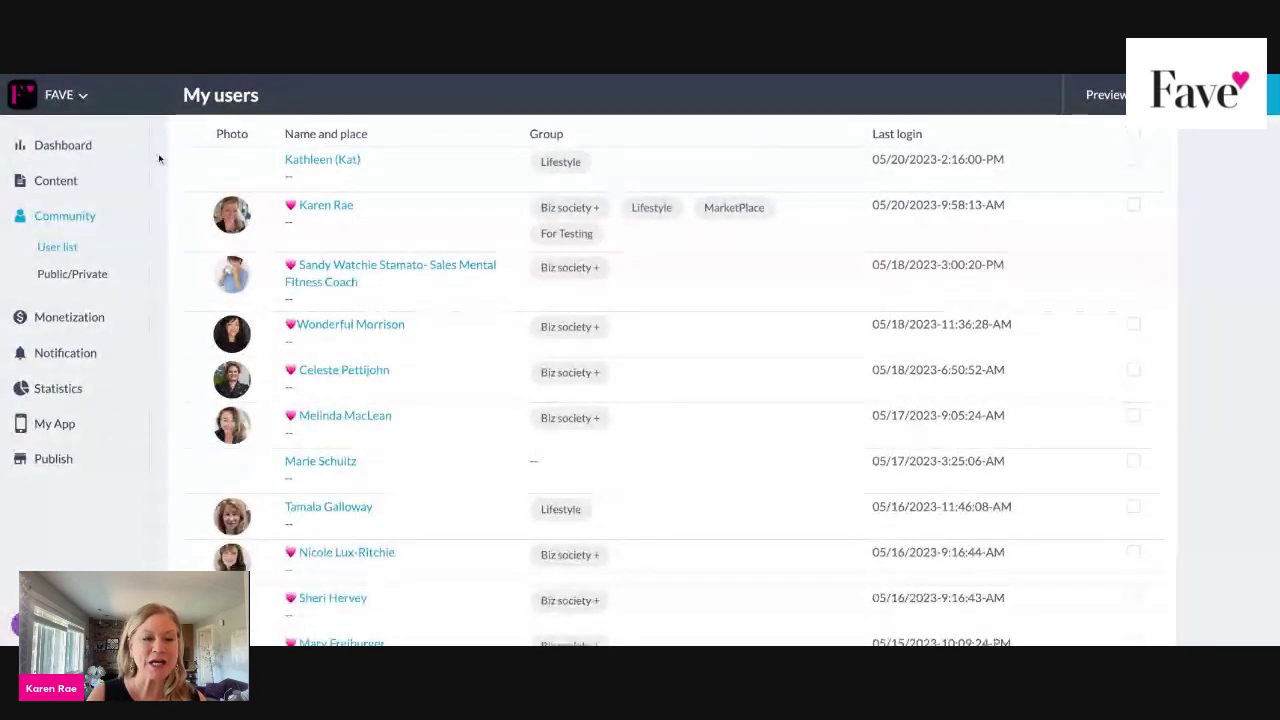
Expand the Content section in the sidebar from the User list page.
click(78, 184)
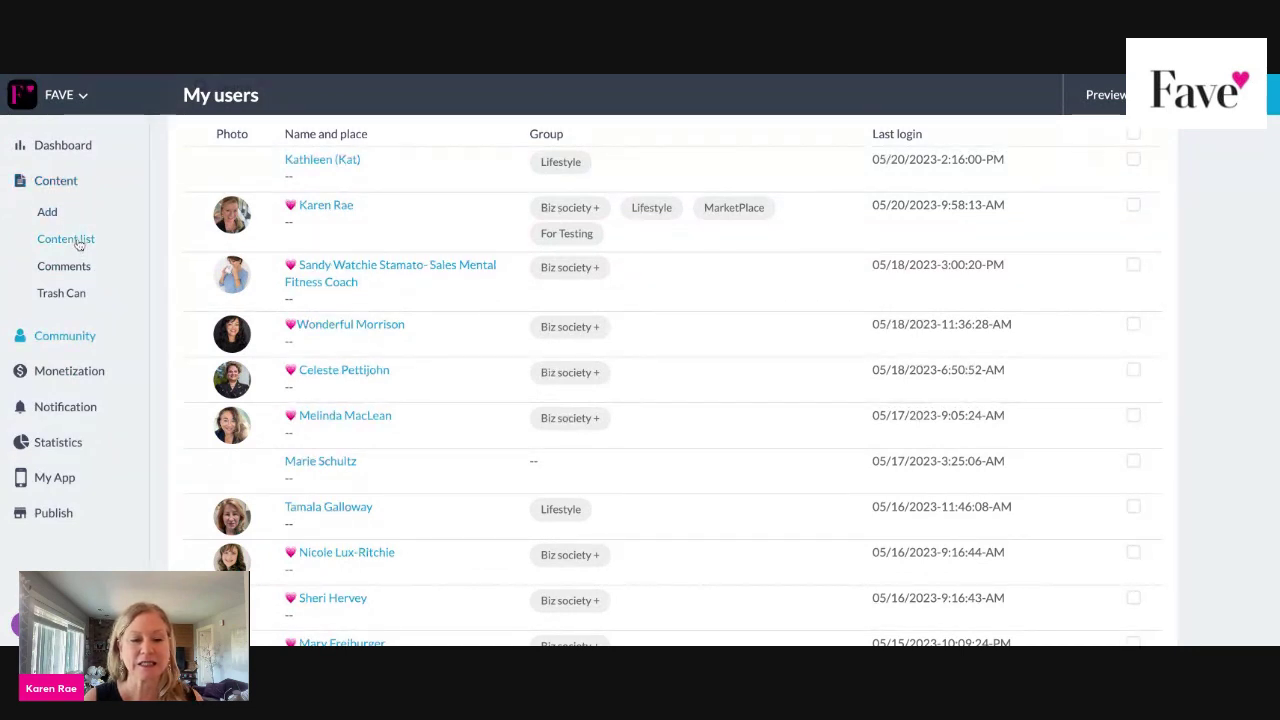
Filter the Content list to All forms and scroll through the forms.
click(79, 243)
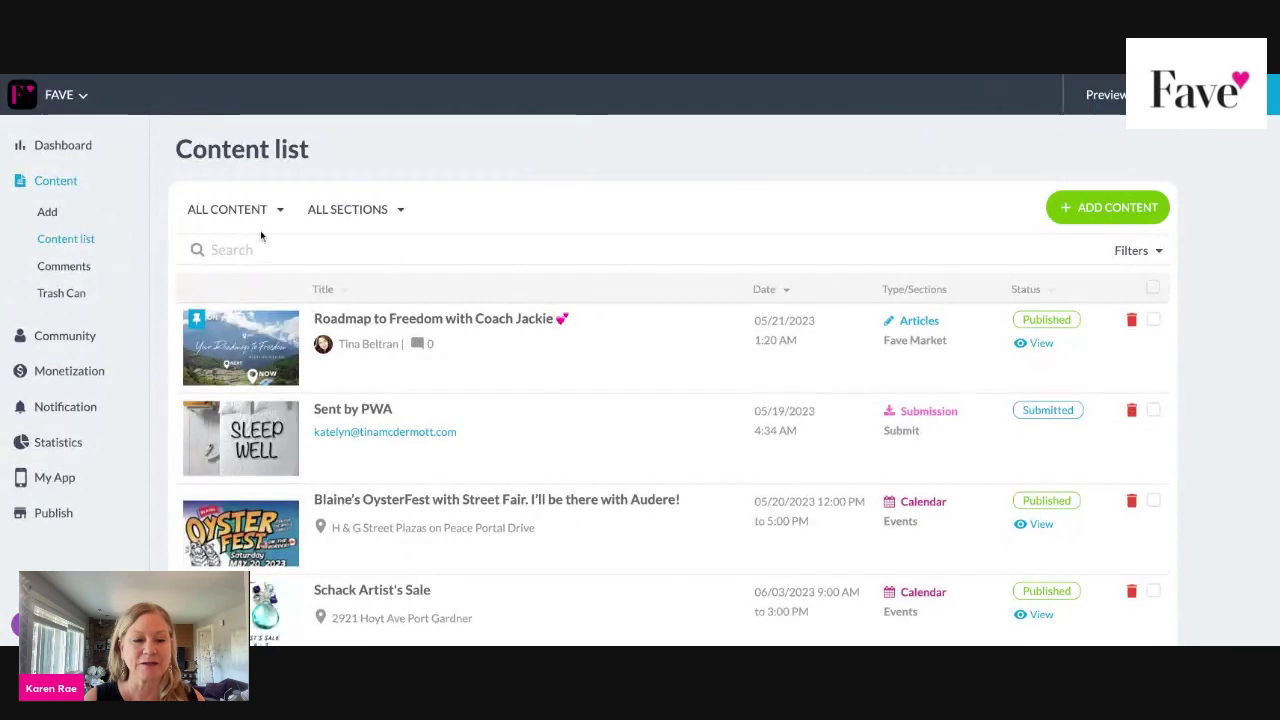
click(280, 210)
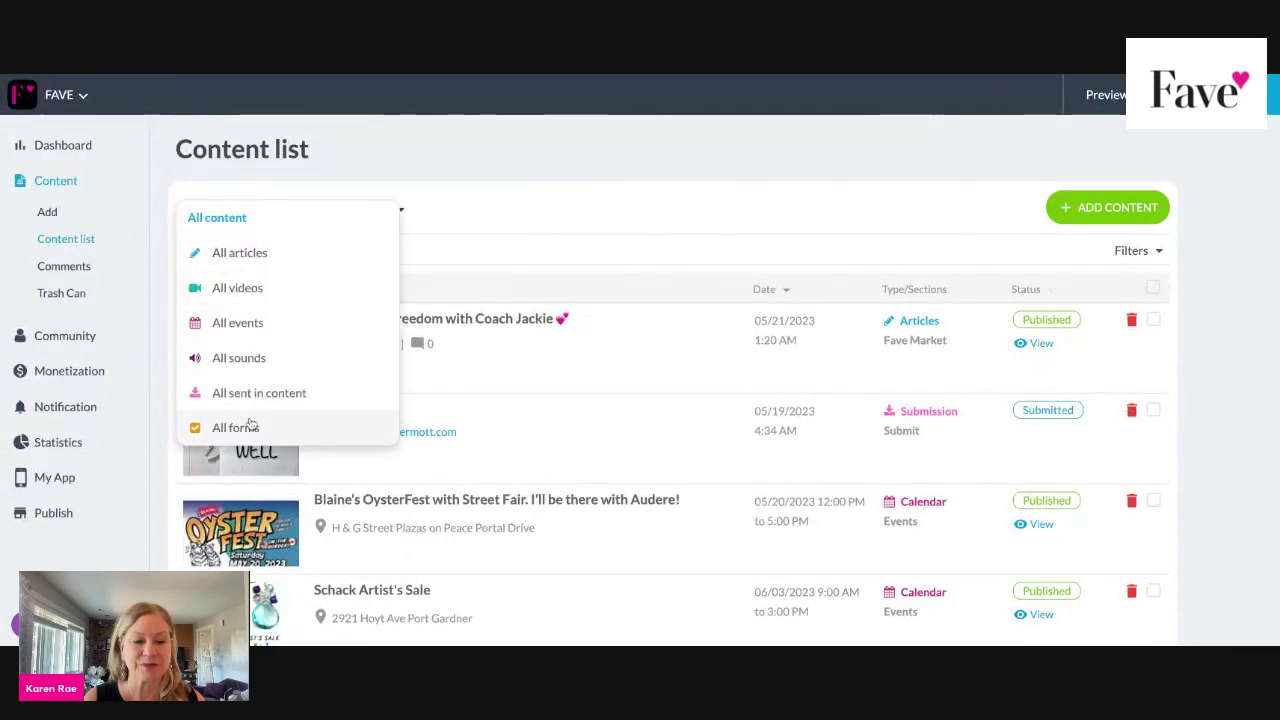
click(250, 428)
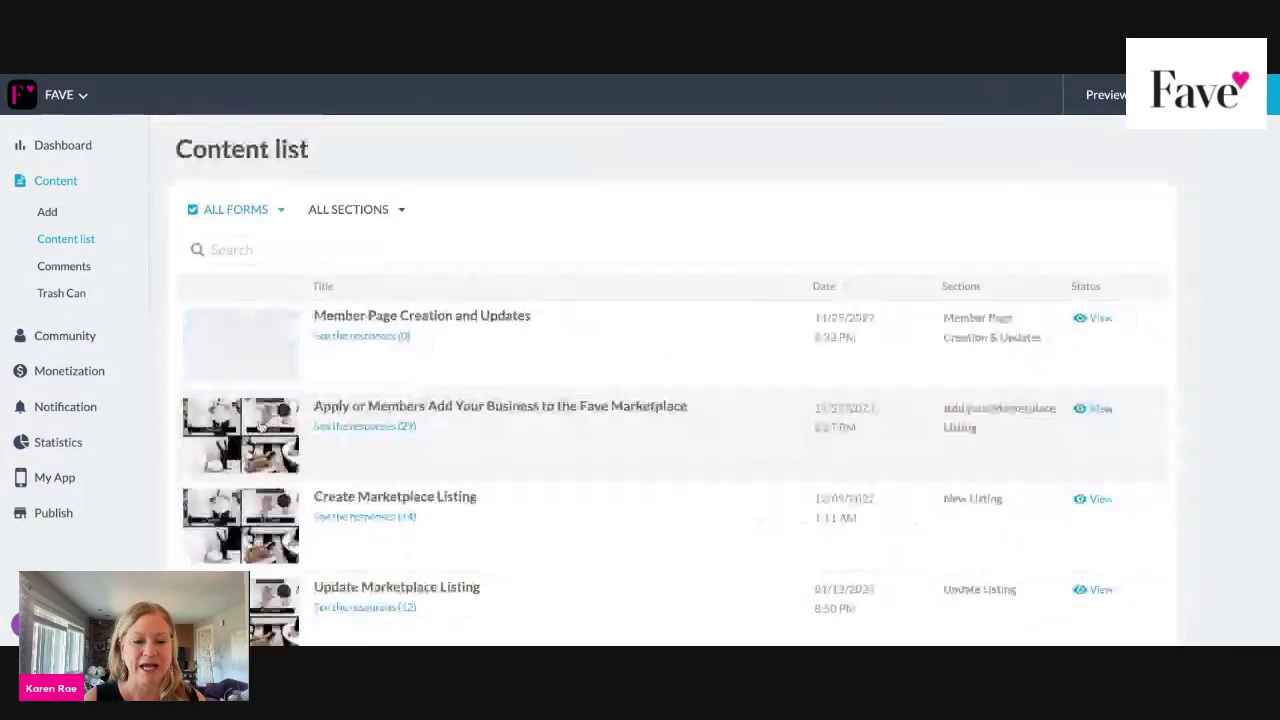
scroll(626, 359, down, 3)
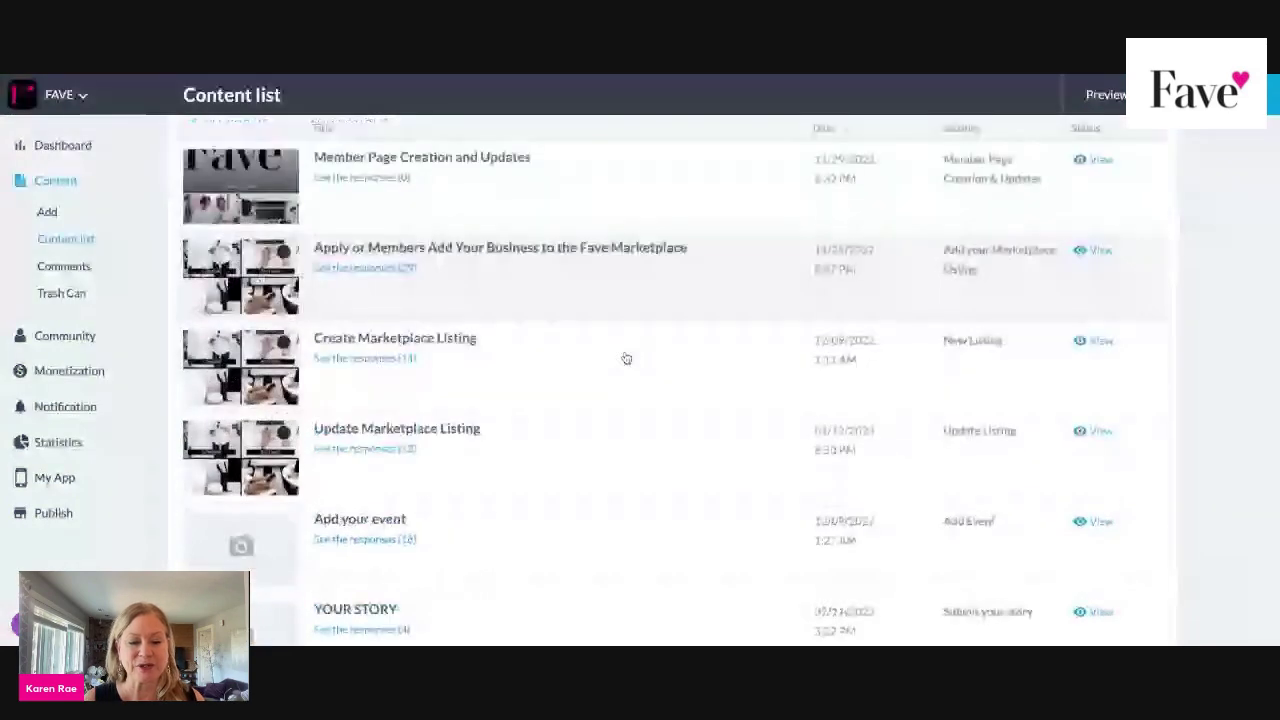
scroll(626, 359, down, 2)
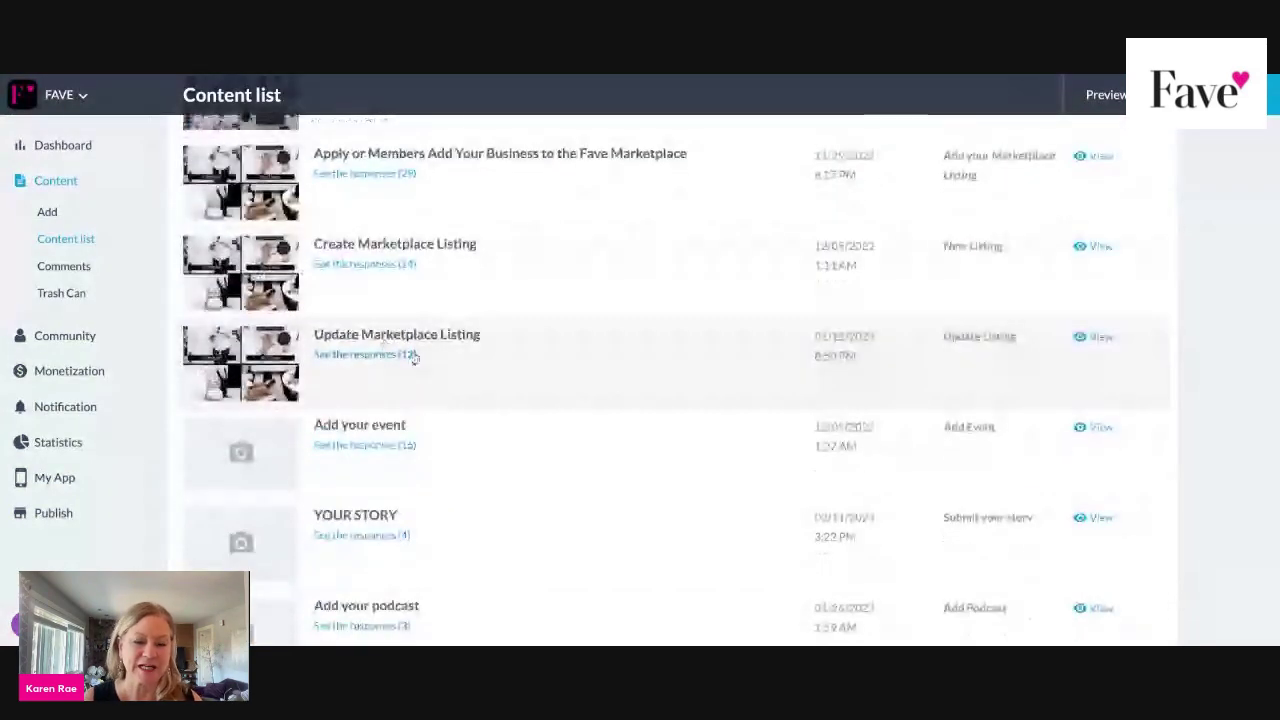
scroll(417, 445, down, 1)
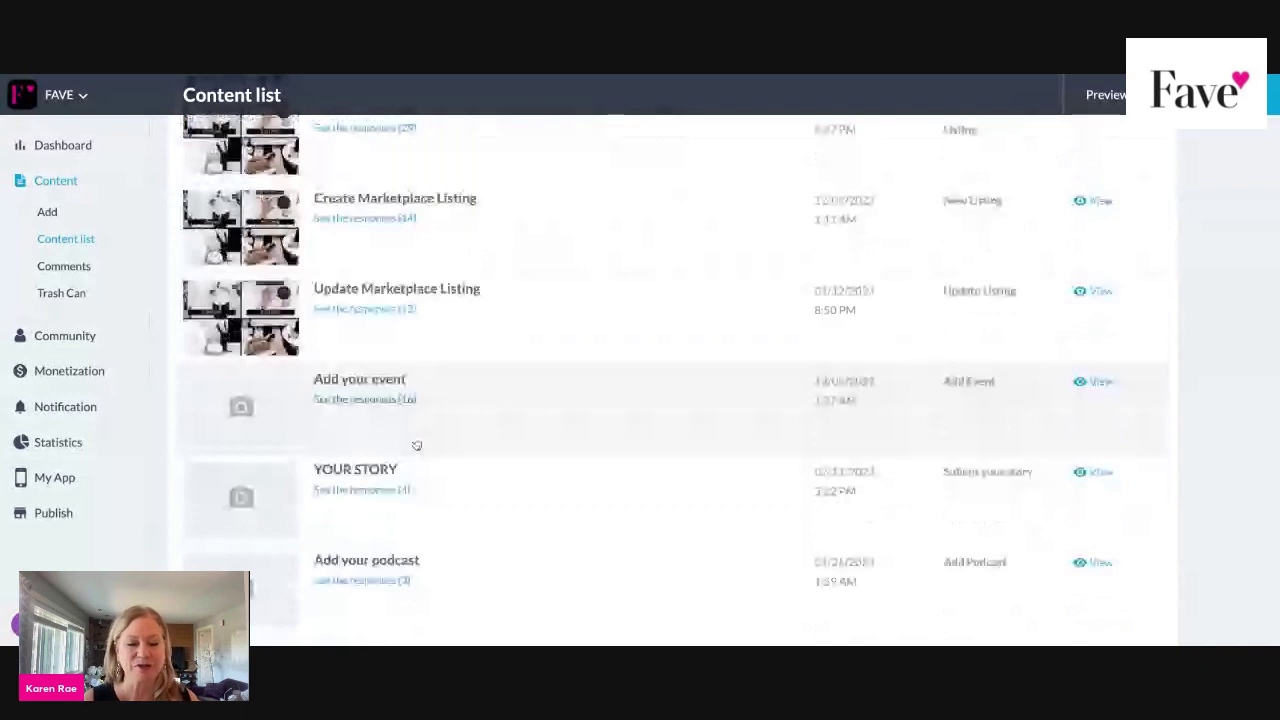
scroll(417, 445, down, 1)
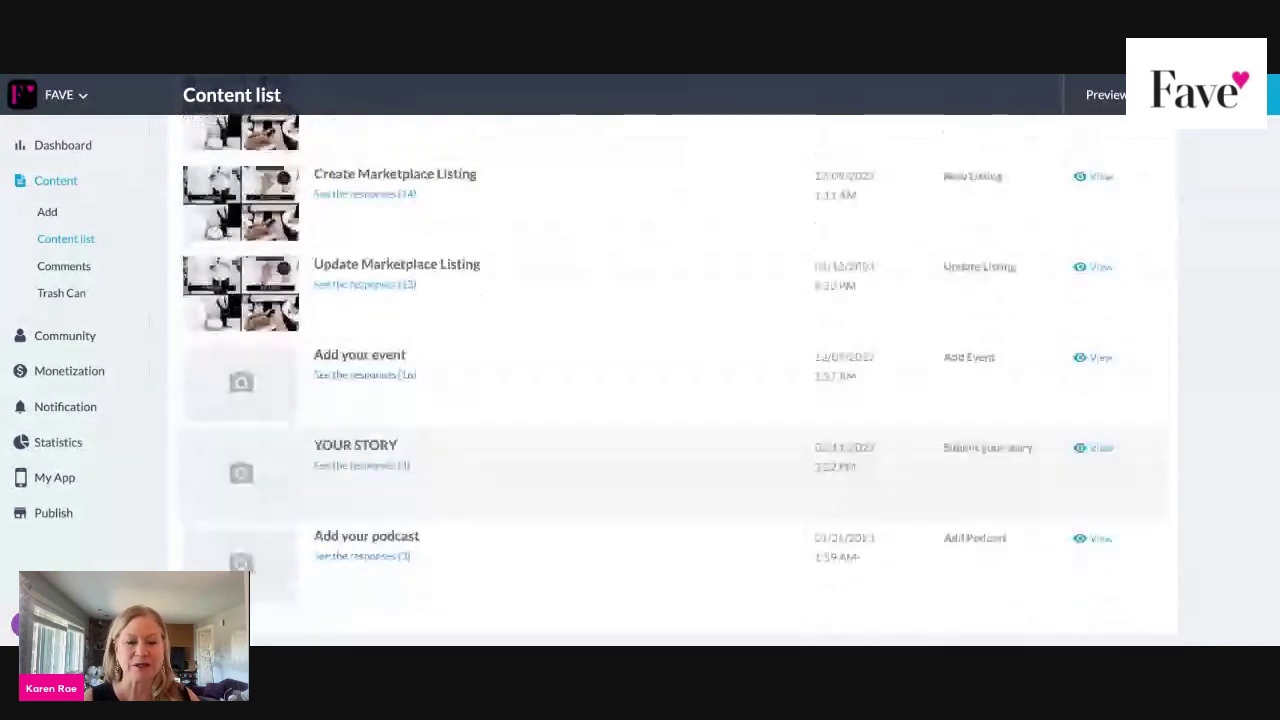
scroll(468, 177, up, 2)
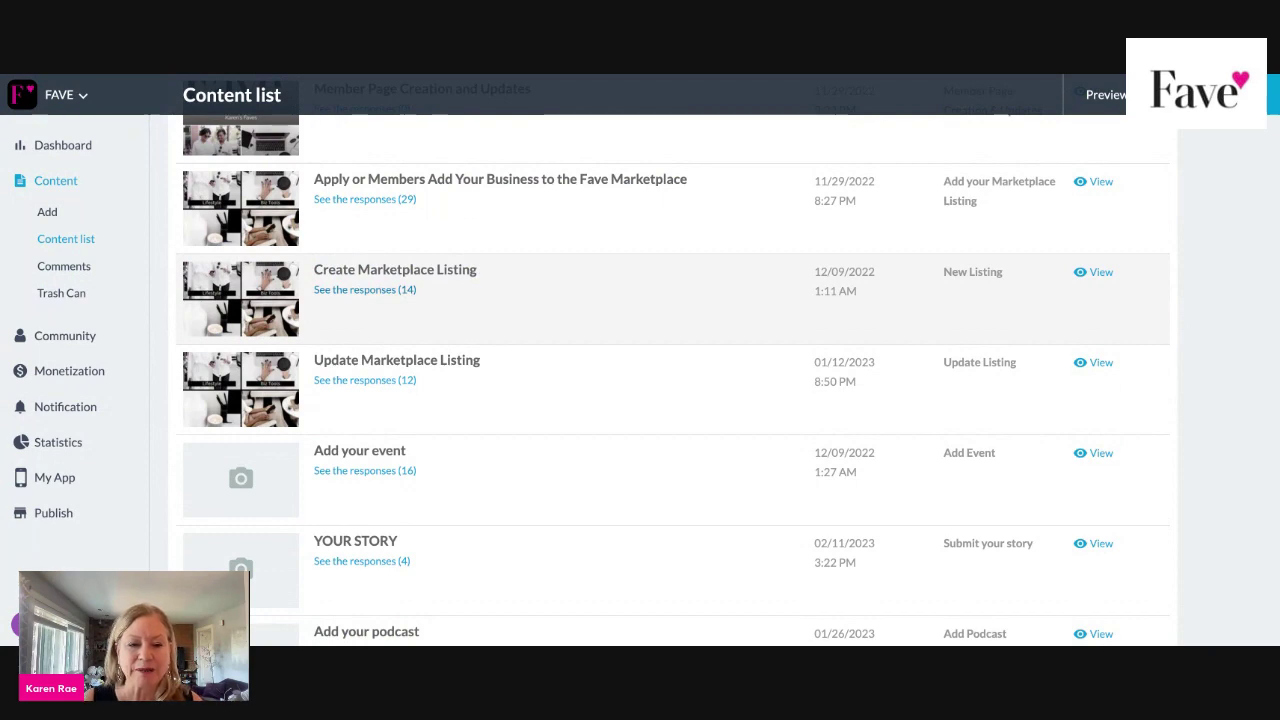
Check the Create Marketplace Listing responses, then return to the forms list.
click(410, 289)
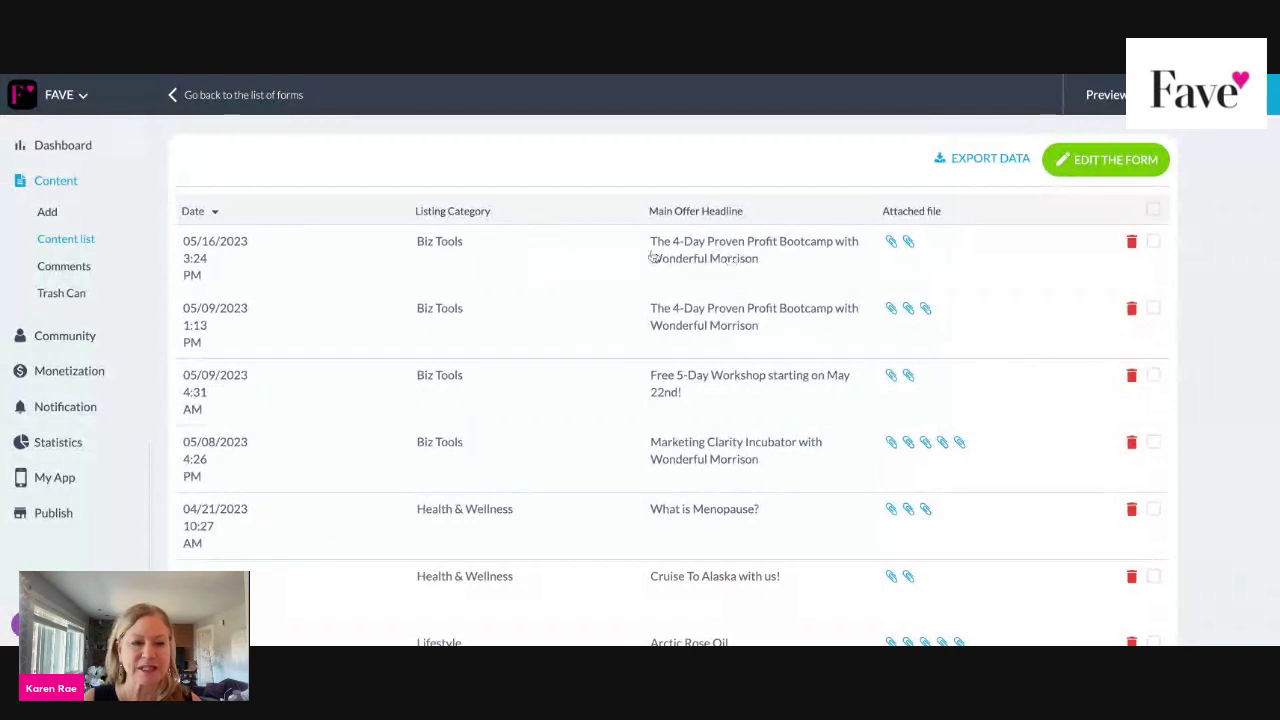
click(170, 97)
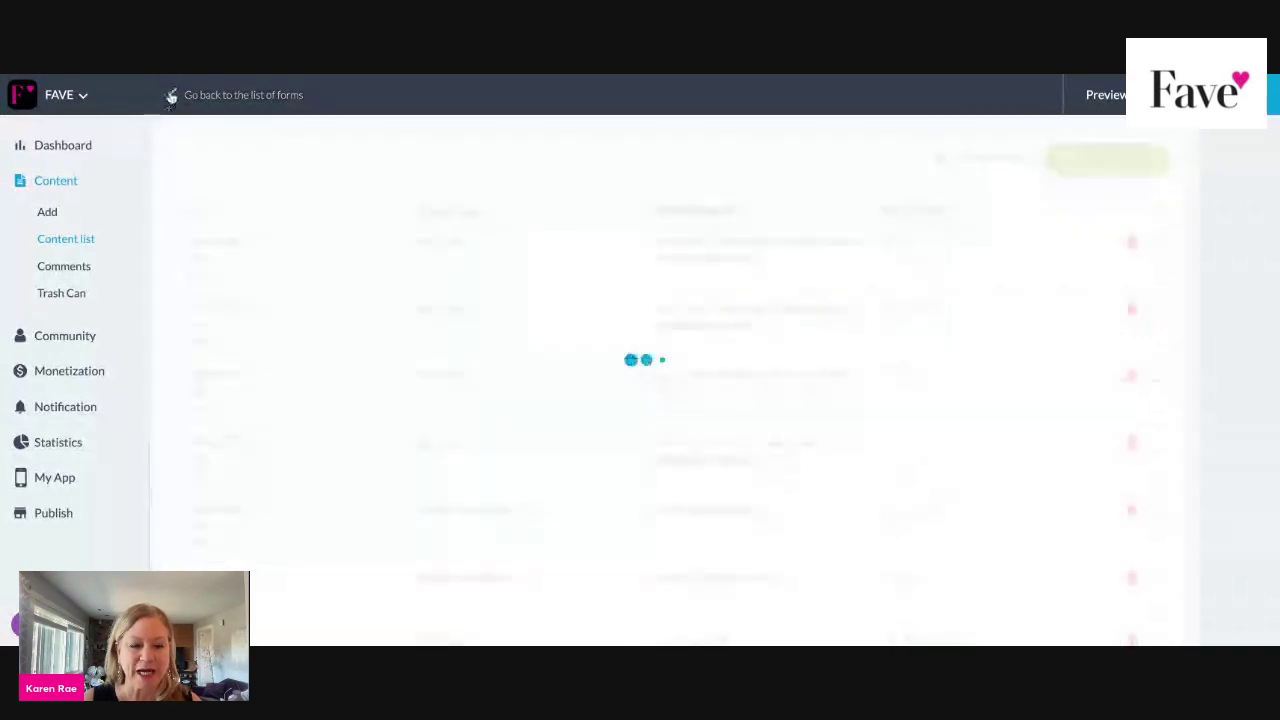
scroll(451, 400, down, 3)
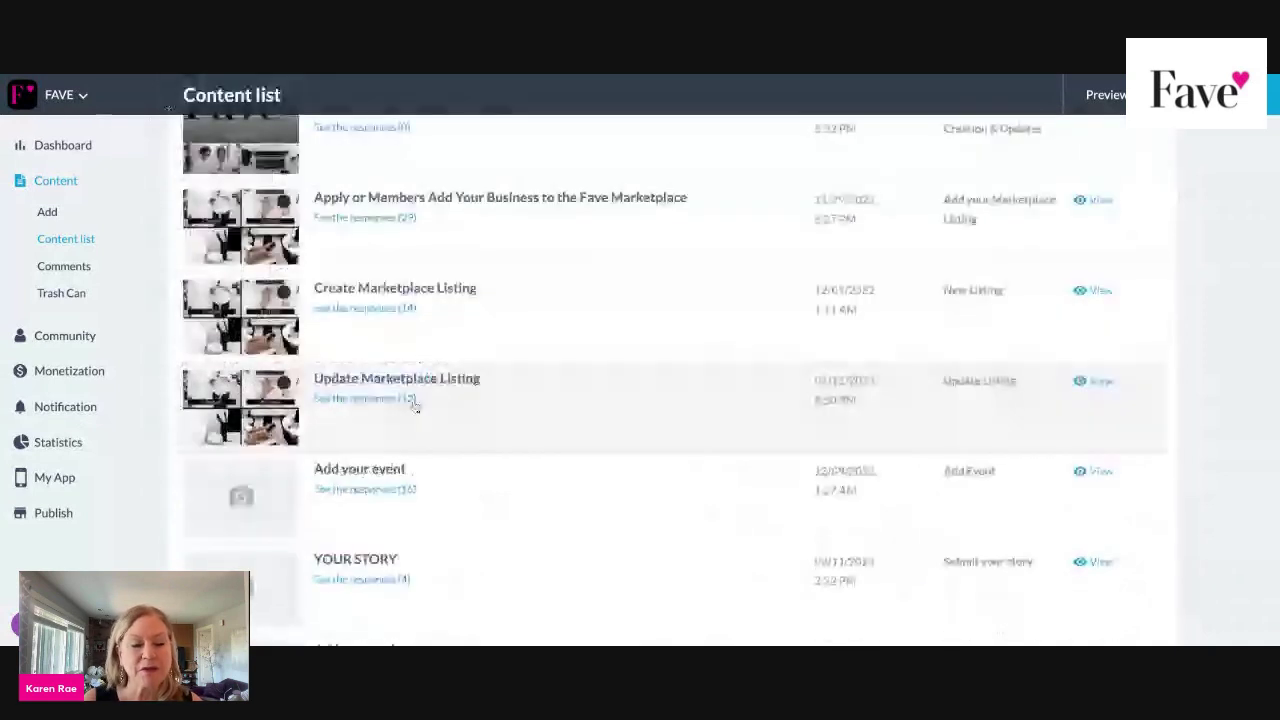
Review the 12 Update Marketplace Listing responses and close the opened response.
click(412, 399)
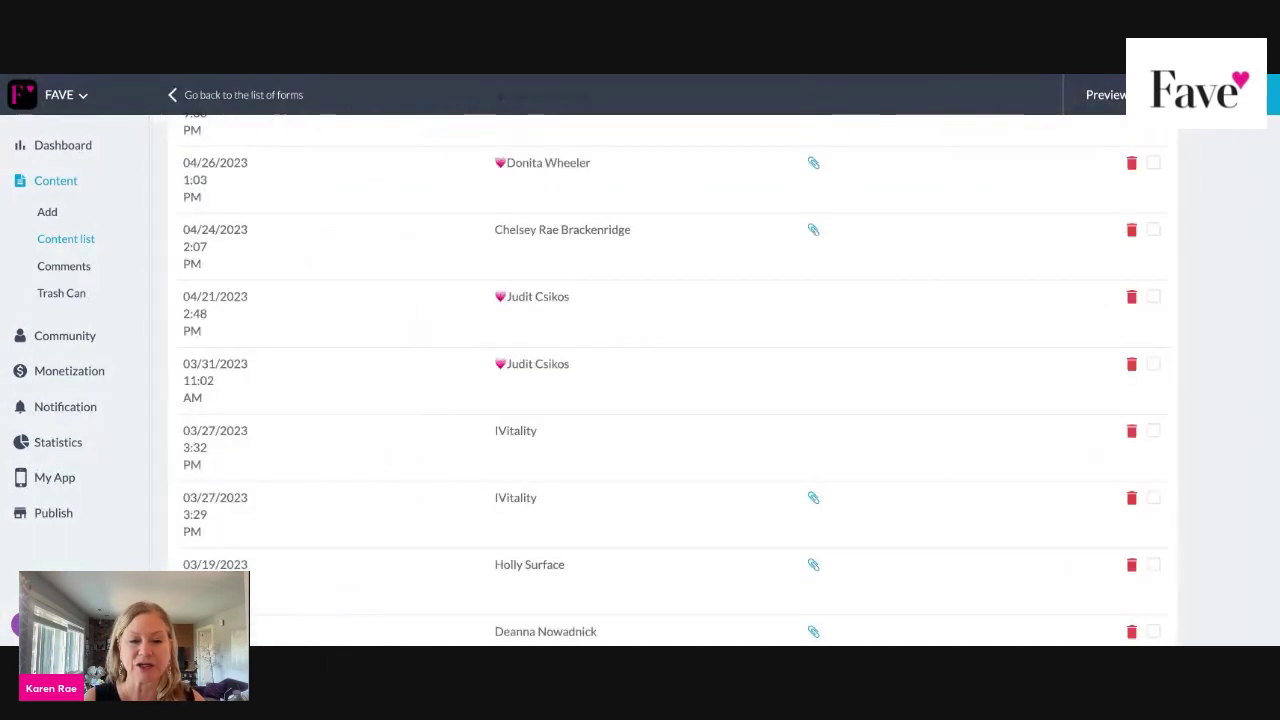
scroll(673, 375, up, 3)
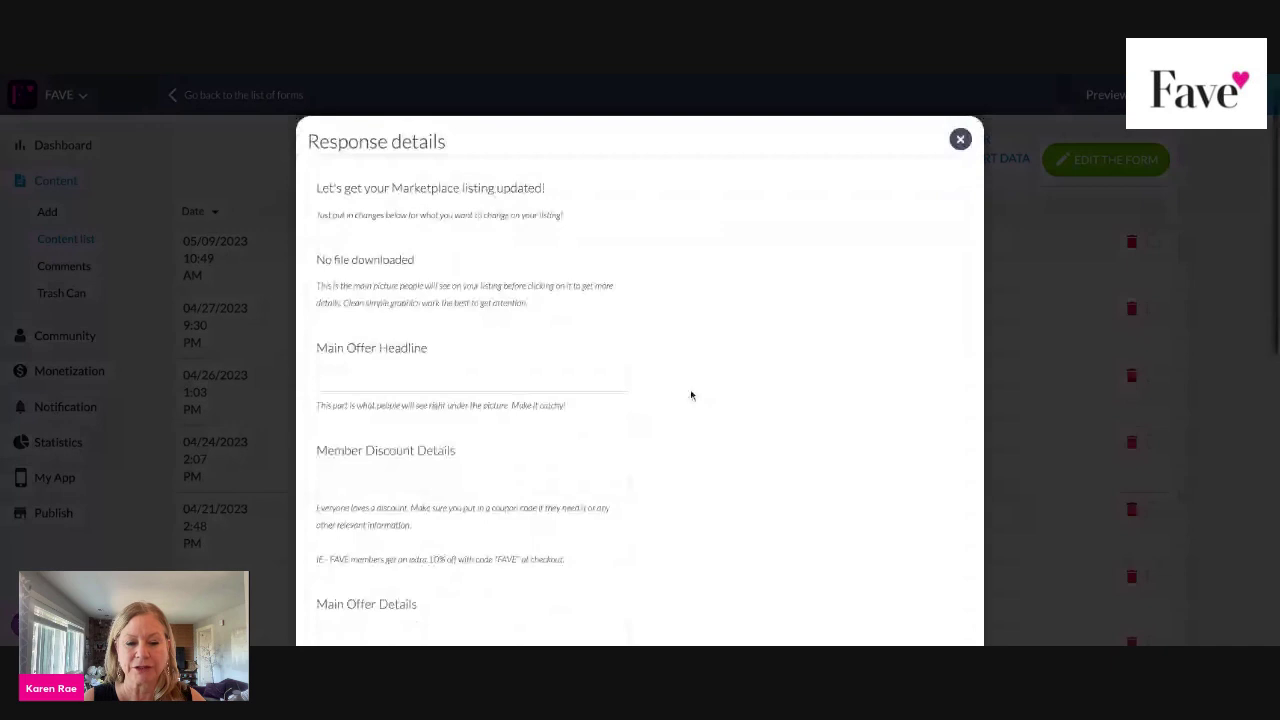
scroll(690, 395, down, 5)
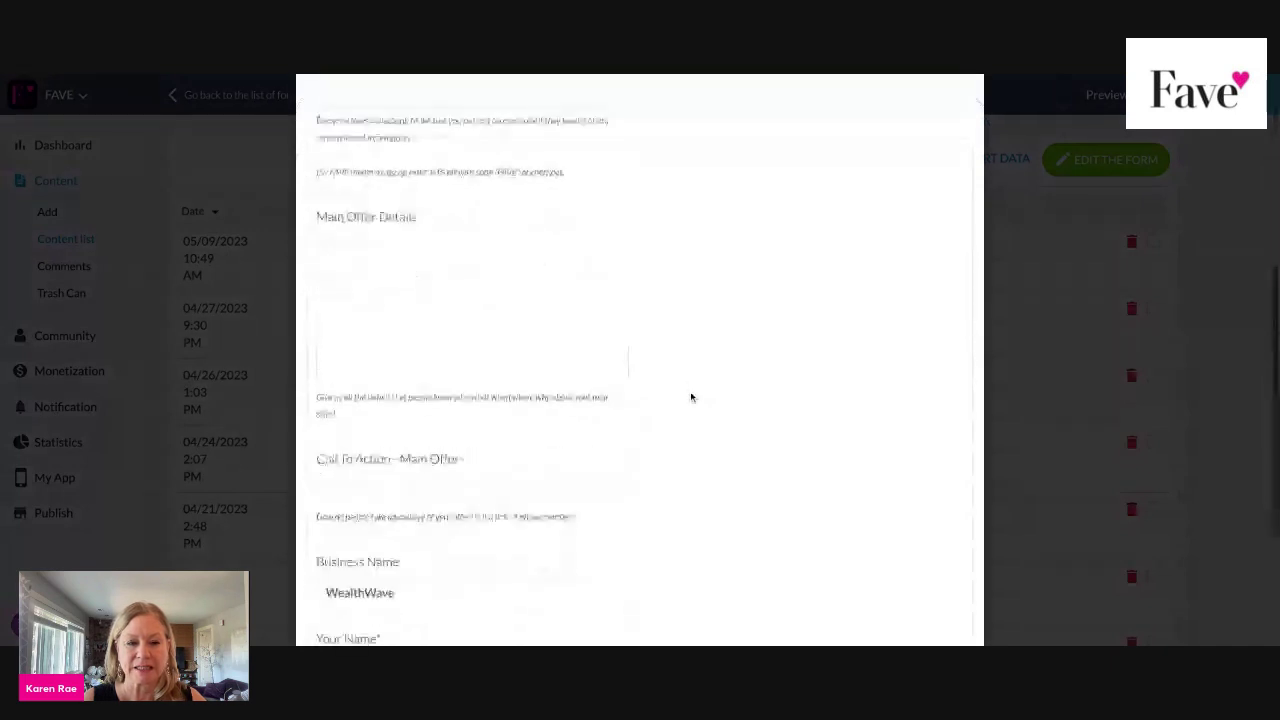
scroll(690, 397, up, 5)
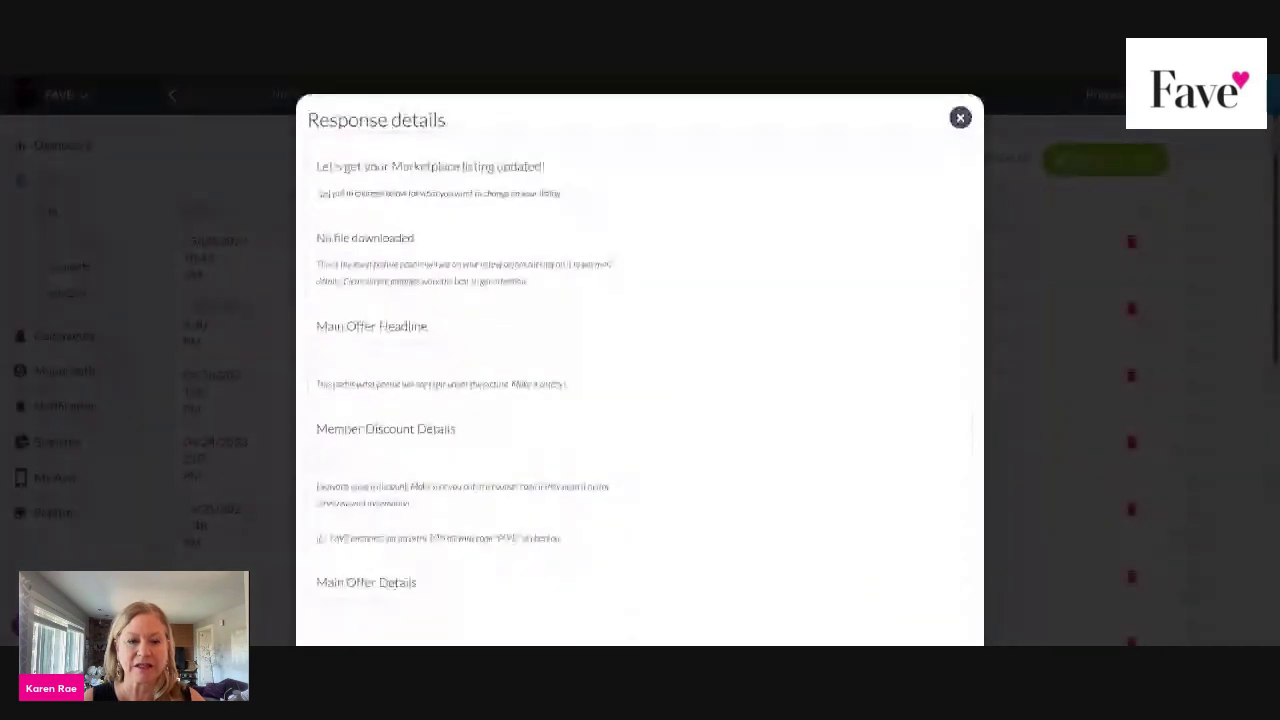
scroll(563, 395, down, 5)
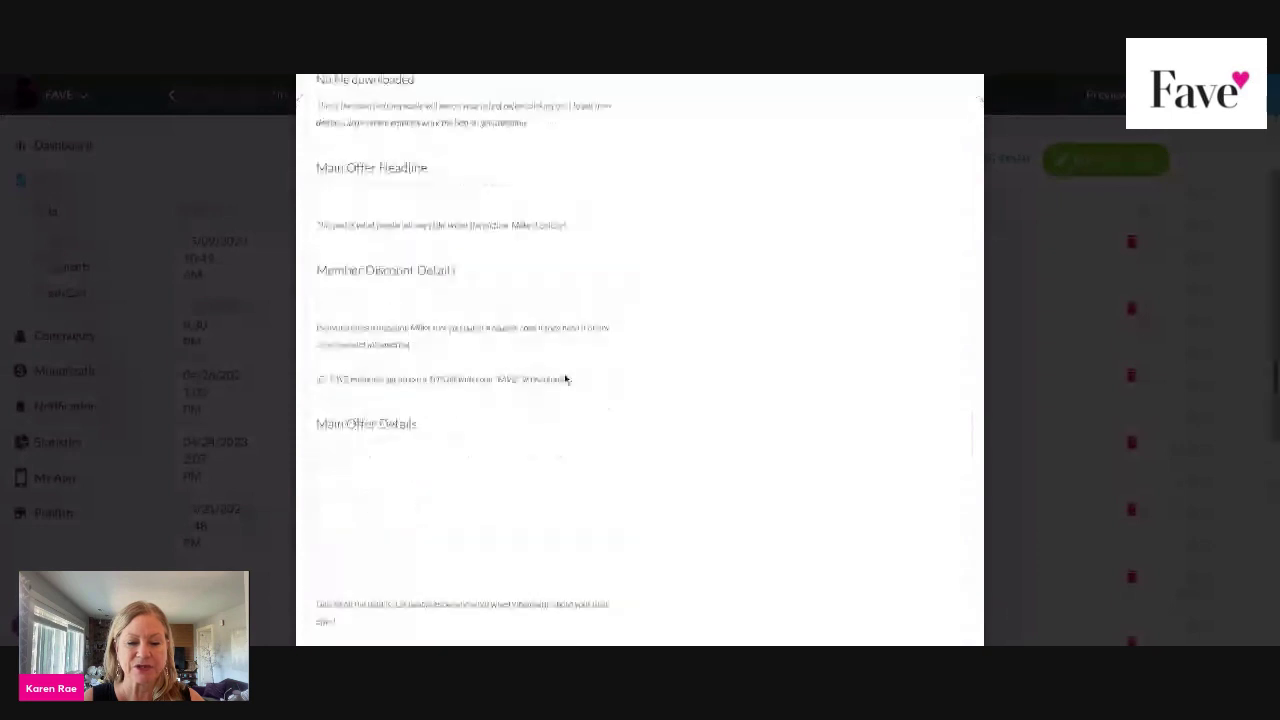
scroll(565, 380, down, 2)
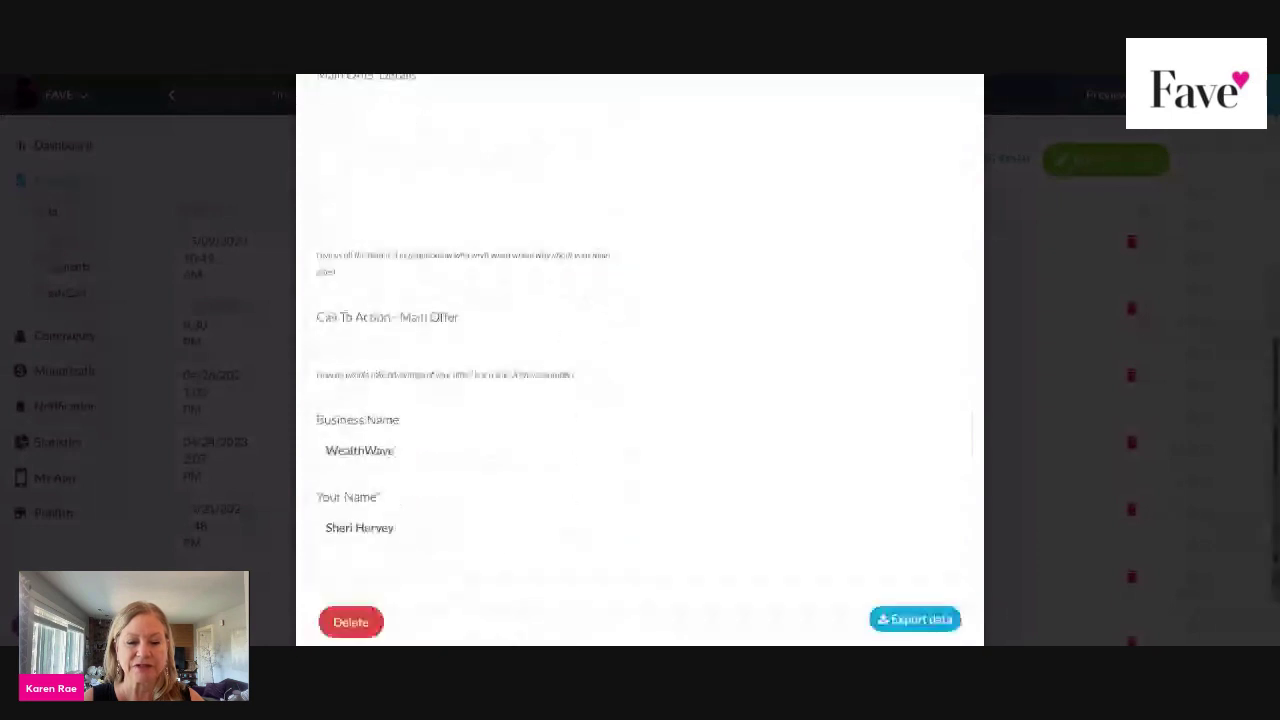
scroll(565, 380, up, 6)
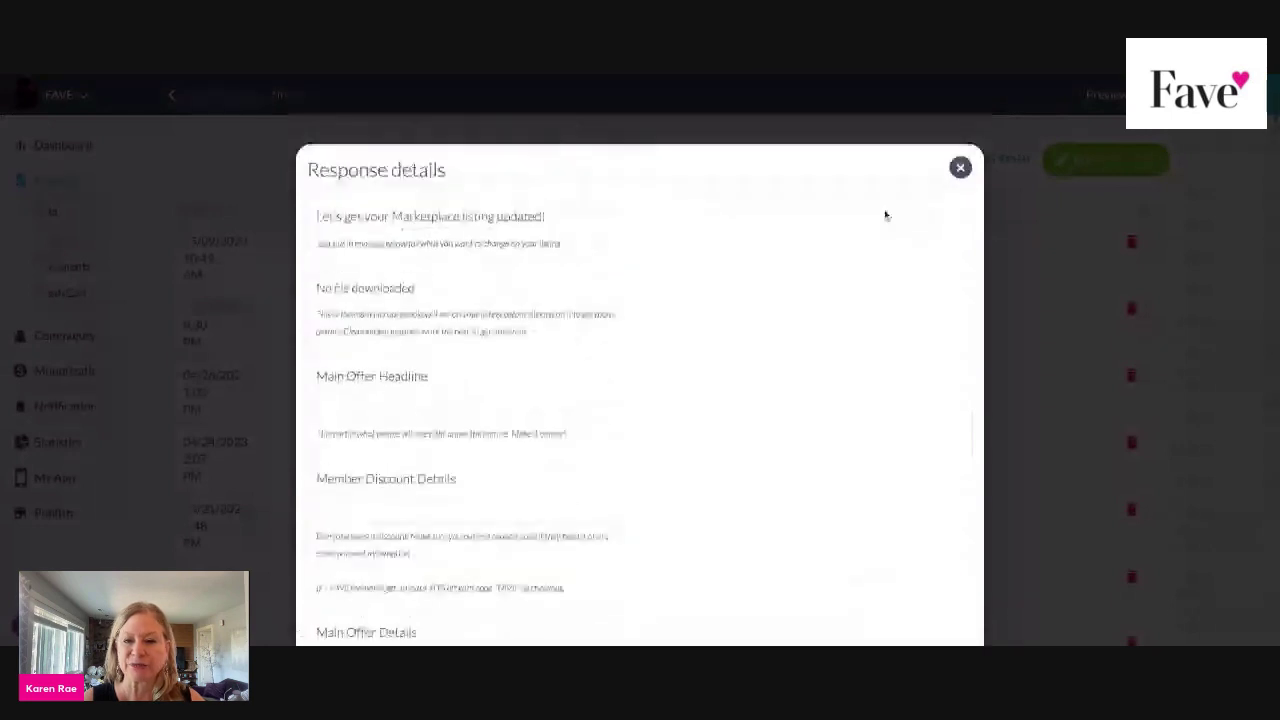
click(961, 159)
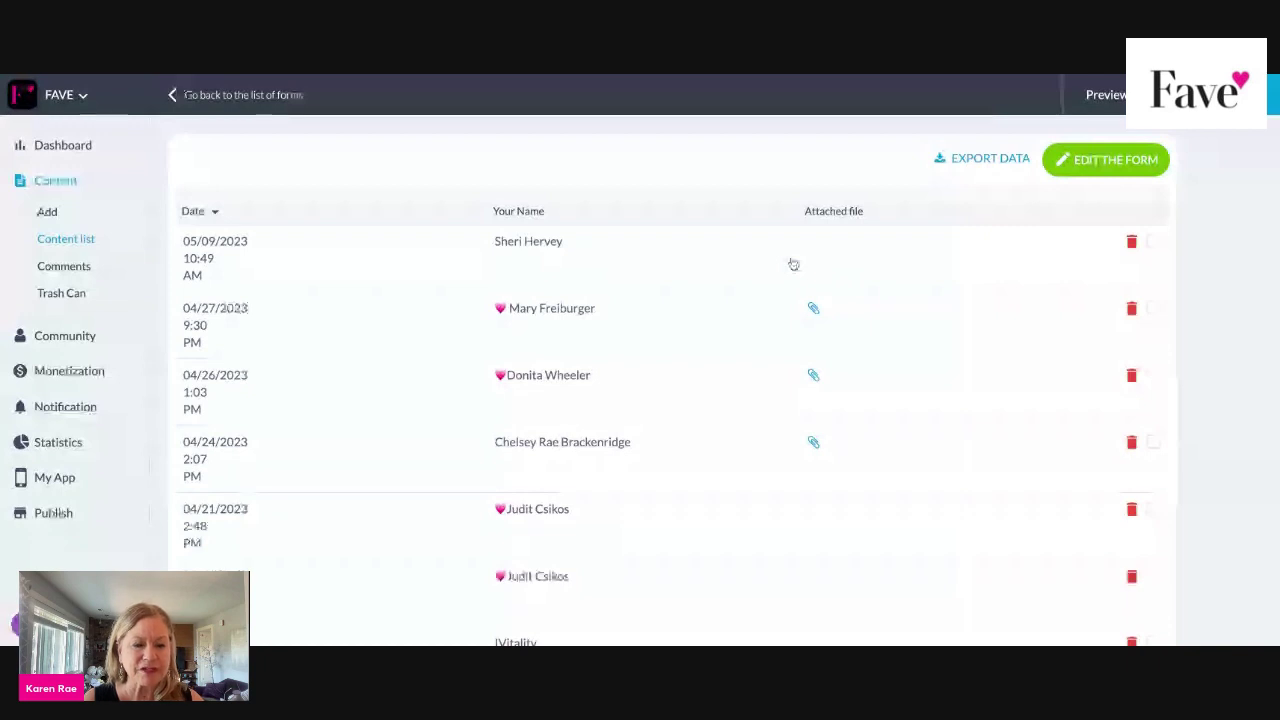
Go back to the forms and open the 16 Add your event responses.
click(186, 93)
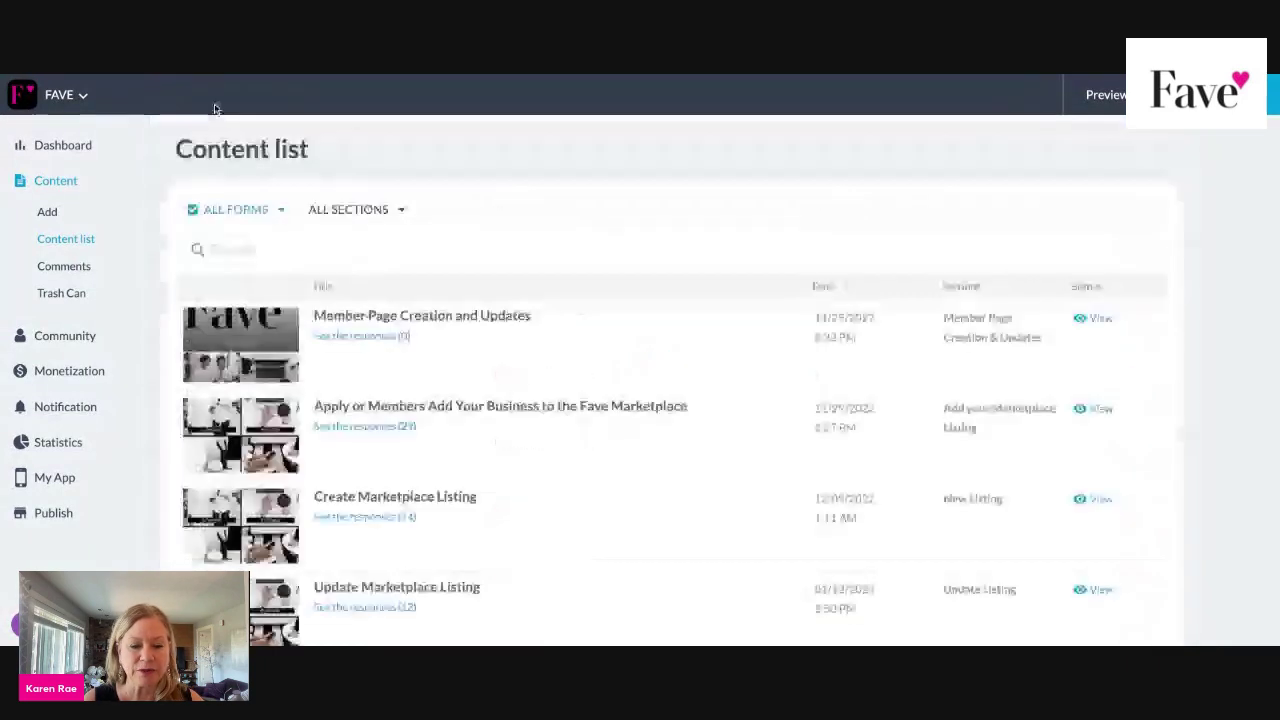
scroll(412, 362, down, 1)
scroll(412, 362, down, 3)
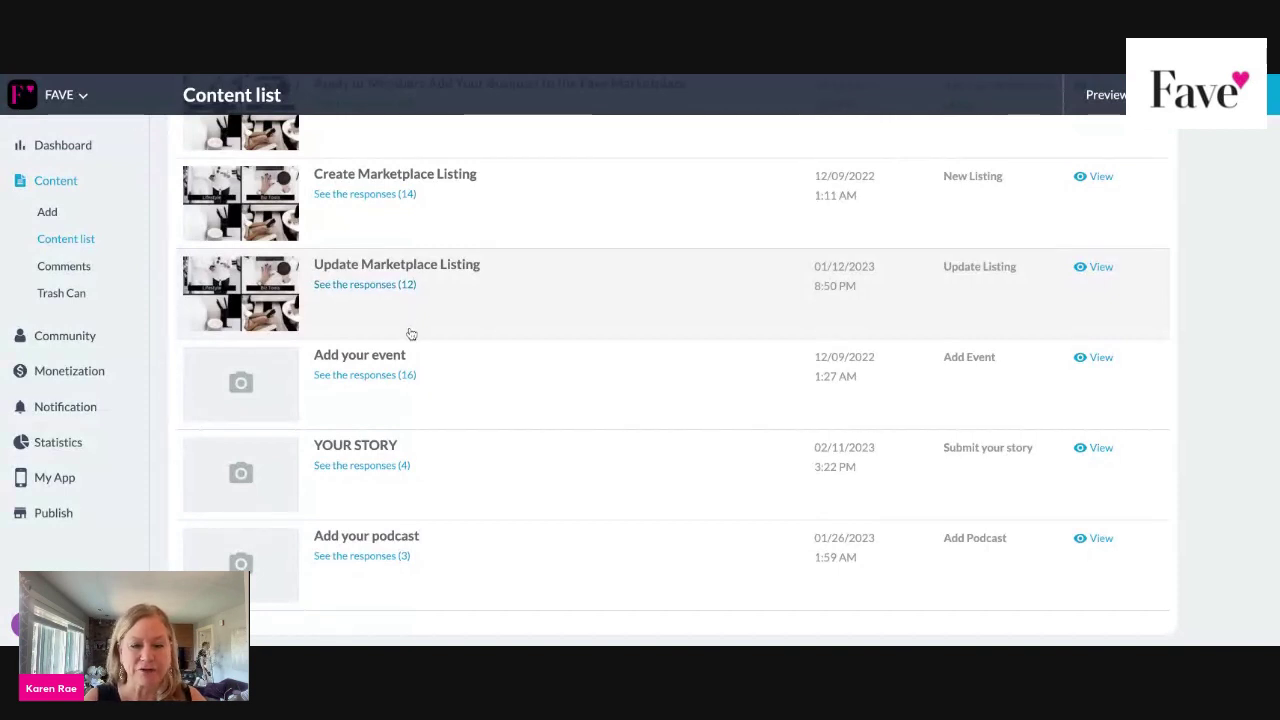
click(379, 375)
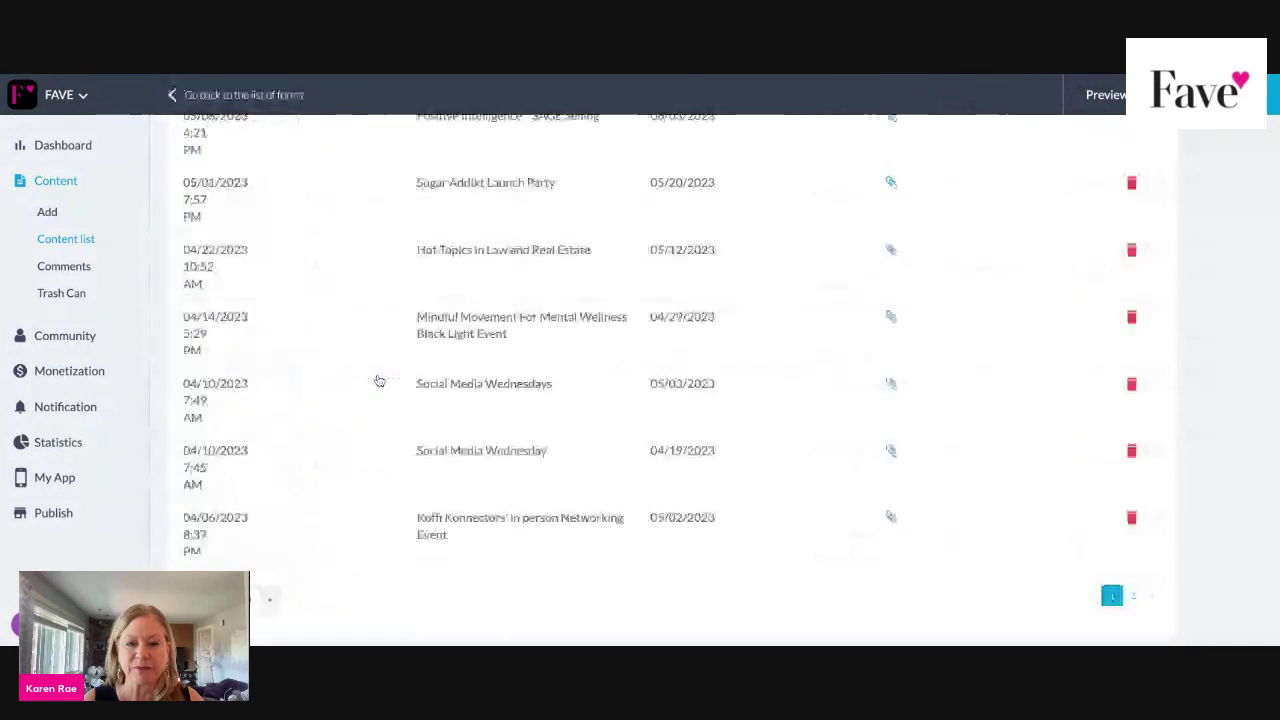
scroll(377, 380, up, 5)
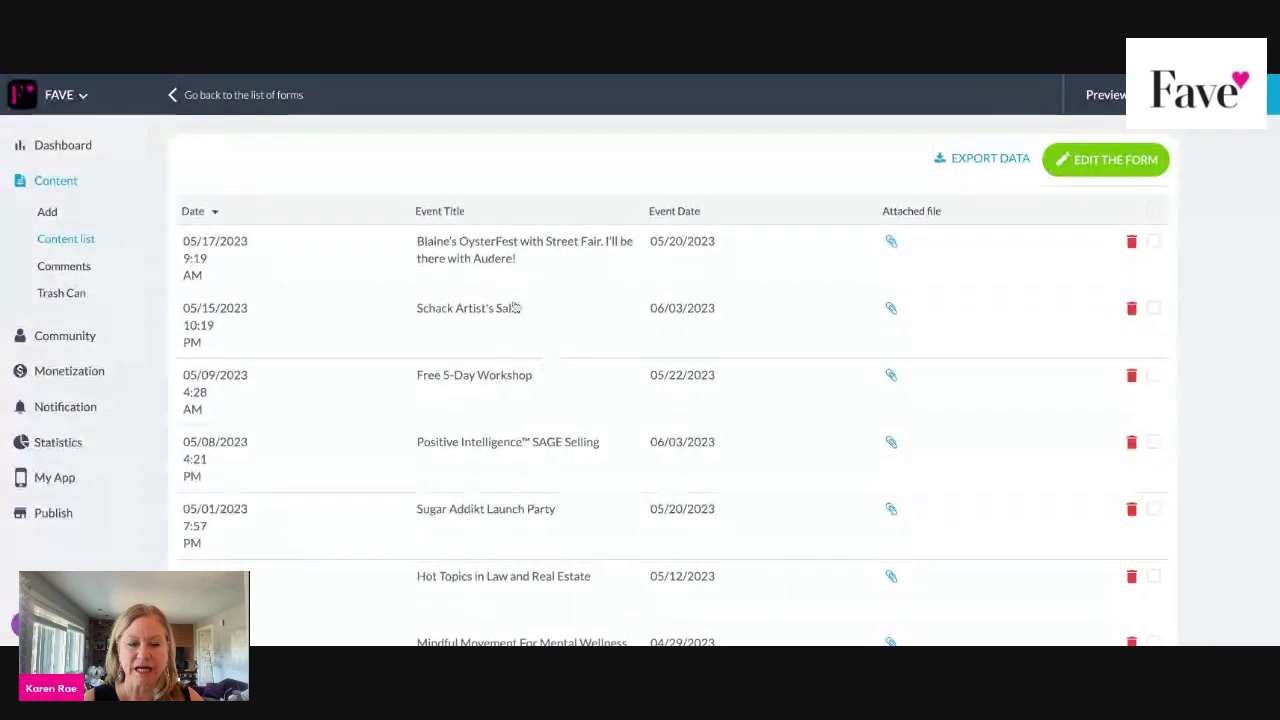
Read the Blaine's OysterFest with Street Fair submission, then close it.
click(495, 250)
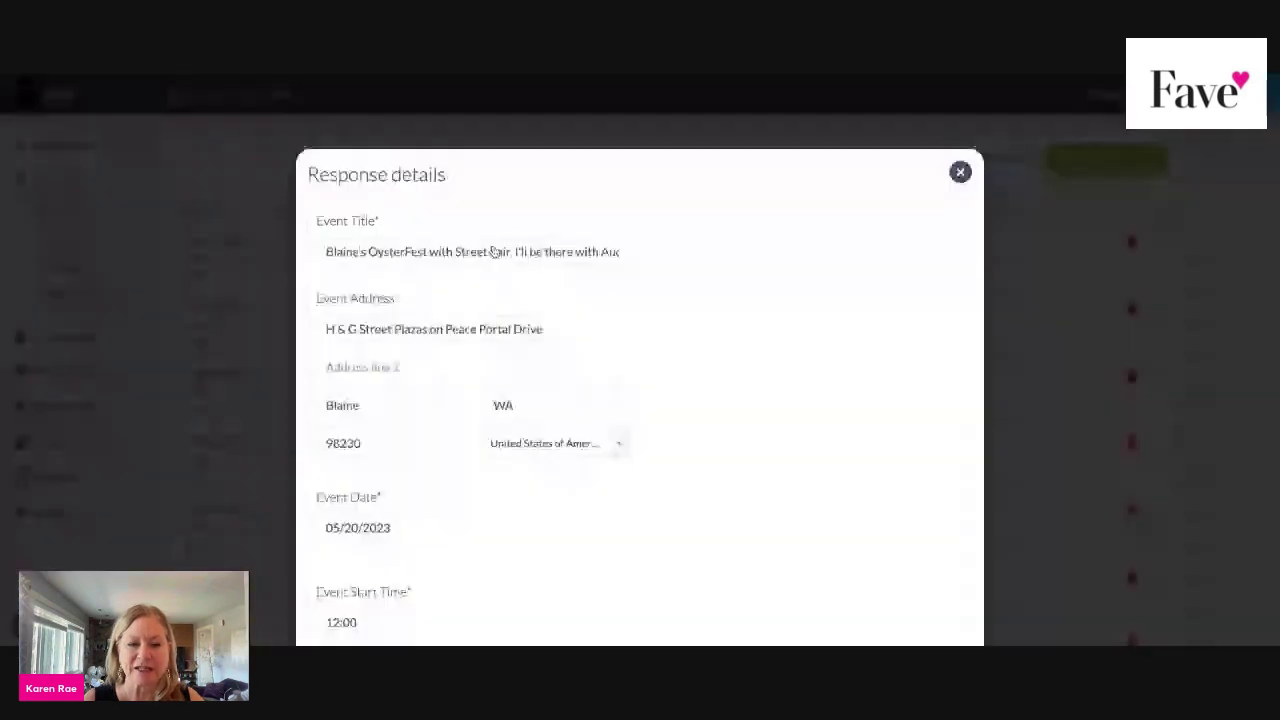
scroll(763, 291, down, 5)
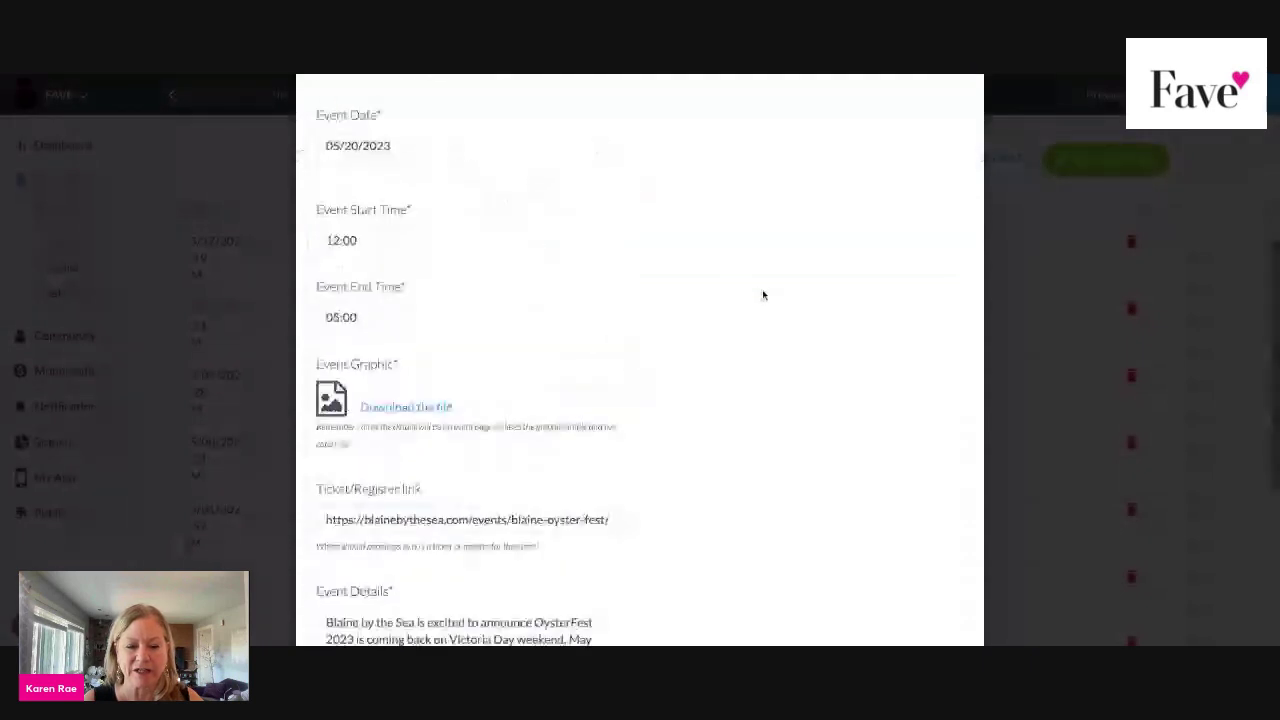
scroll(763, 295, down, 5)
scroll(640, 400, up, 10)
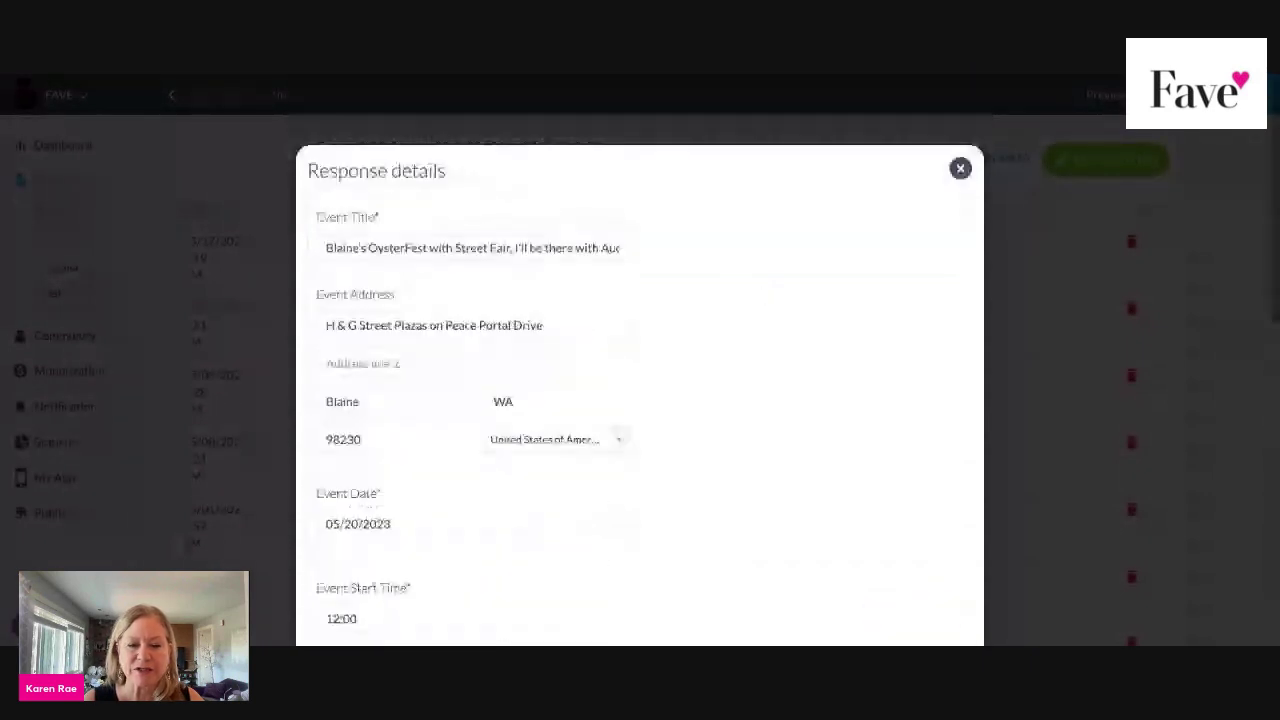
scroll(640, 400, down, 1)
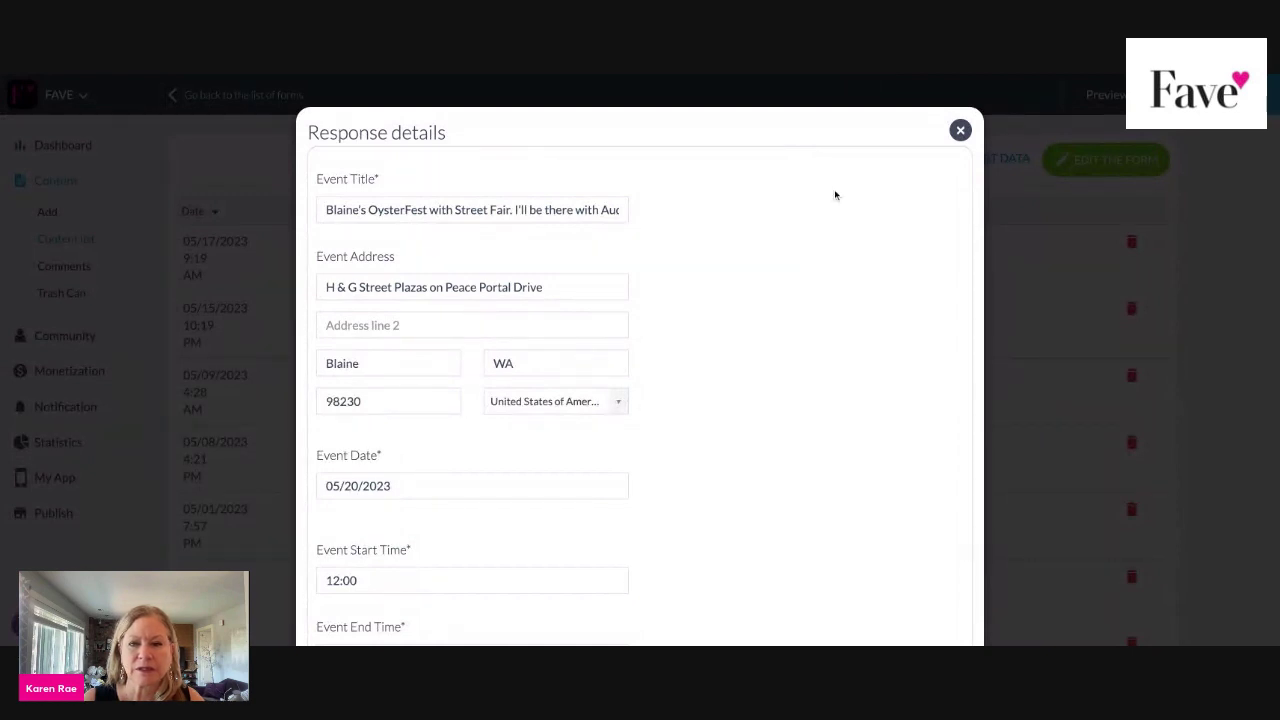
click(960, 130)
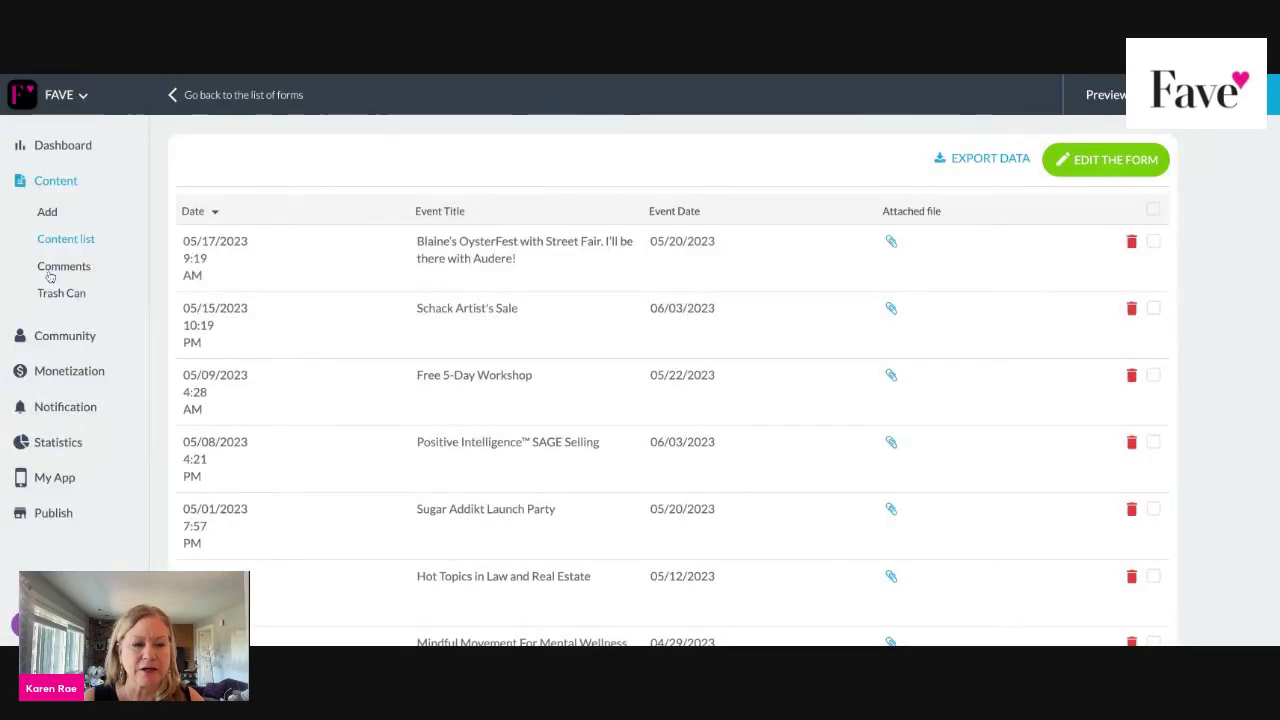
Start a new event from Content > Add.
click(48, 213)
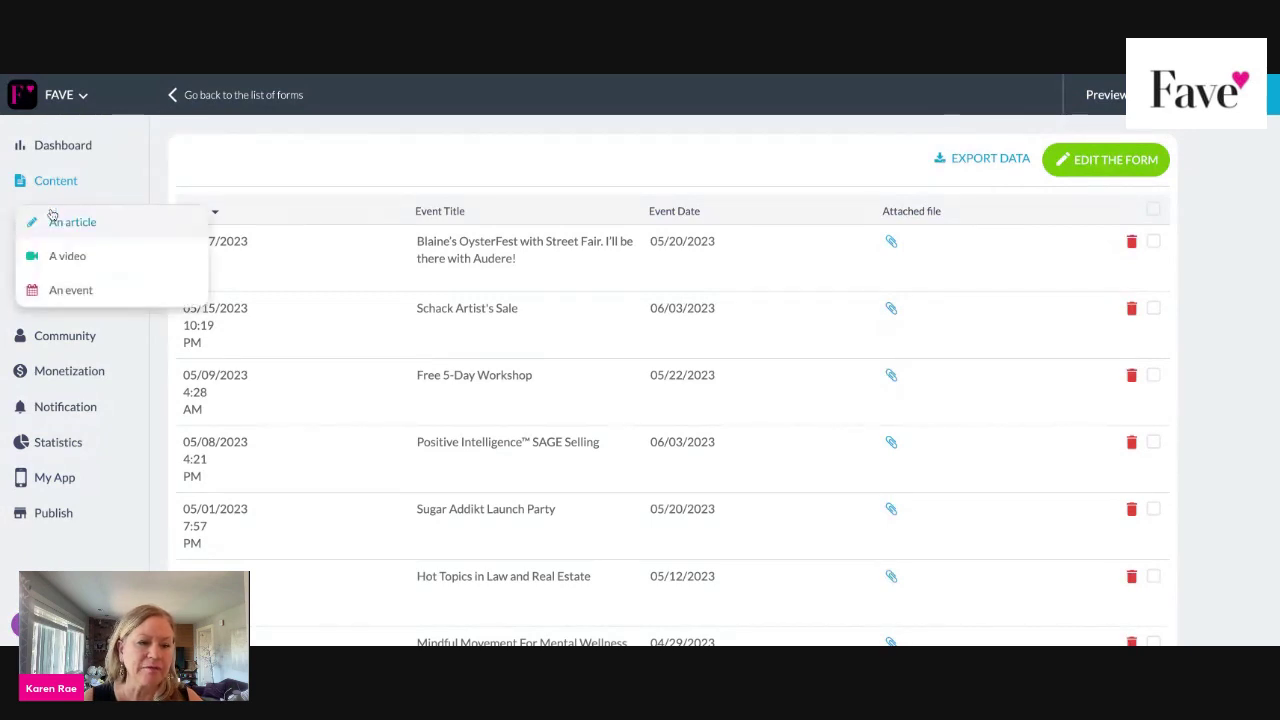
click(72, 290)
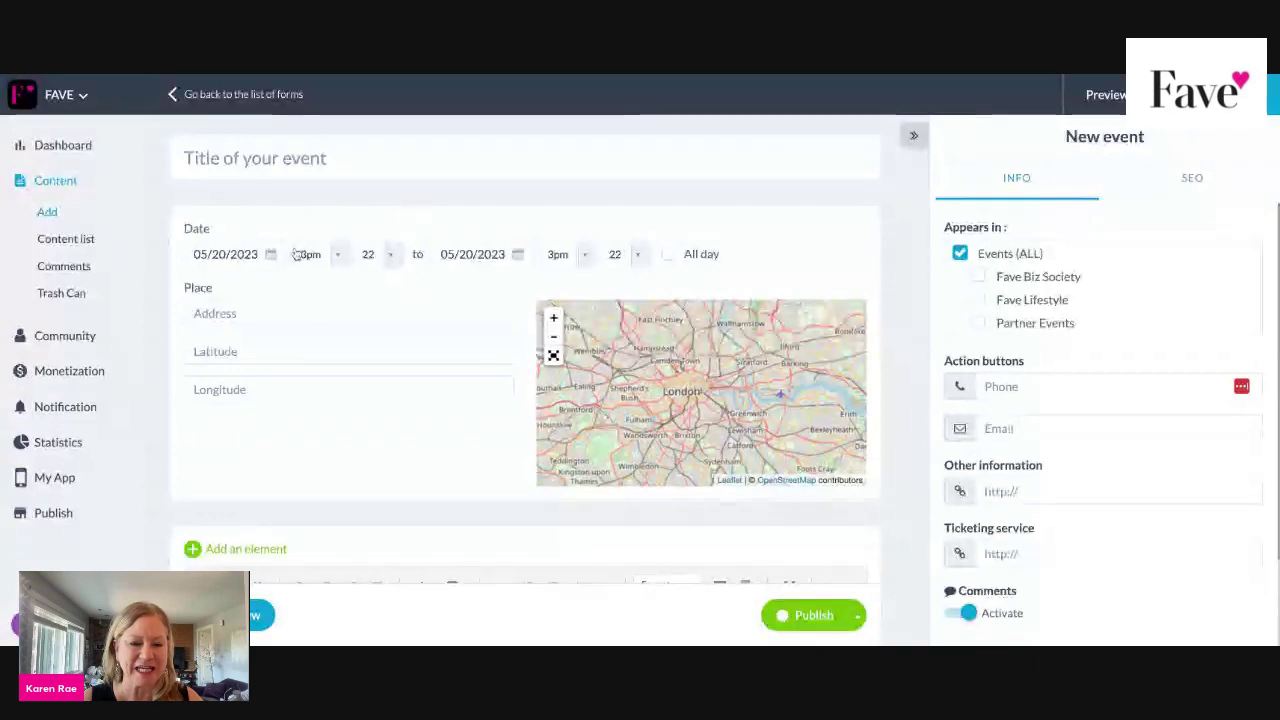
scroll(297, 254, down, 2)
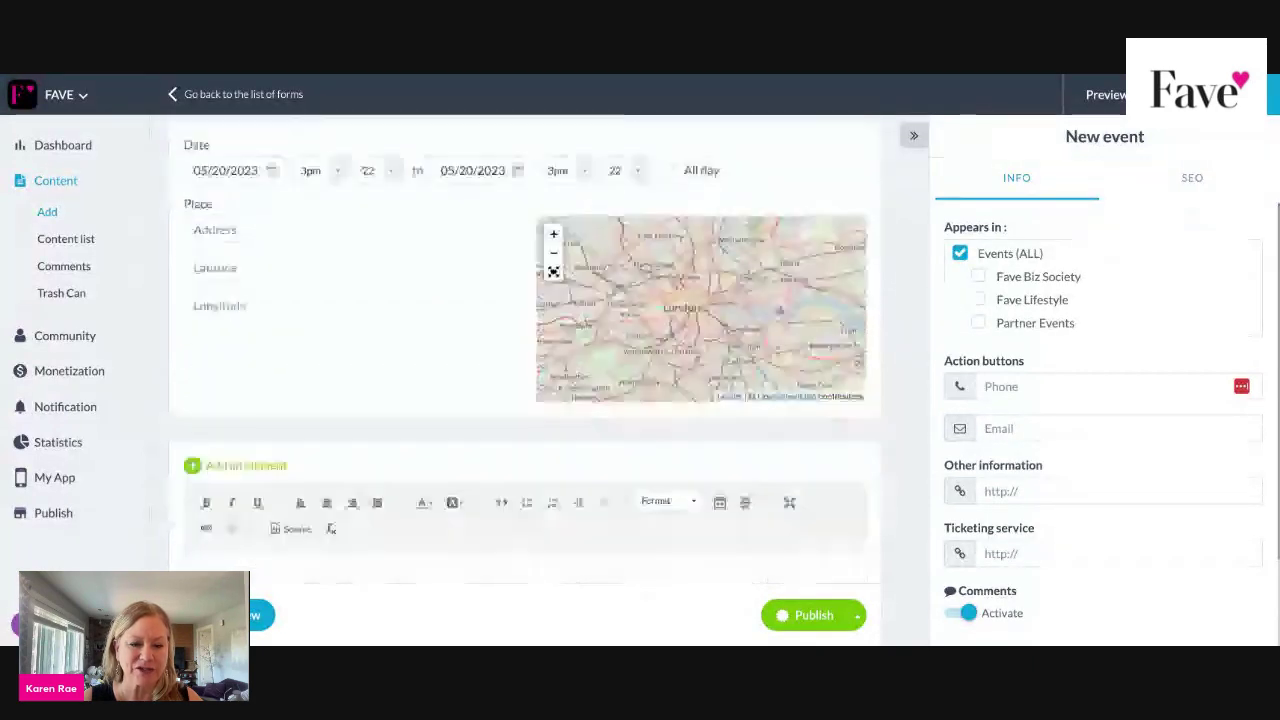
scroll(524, 350, down, 4)
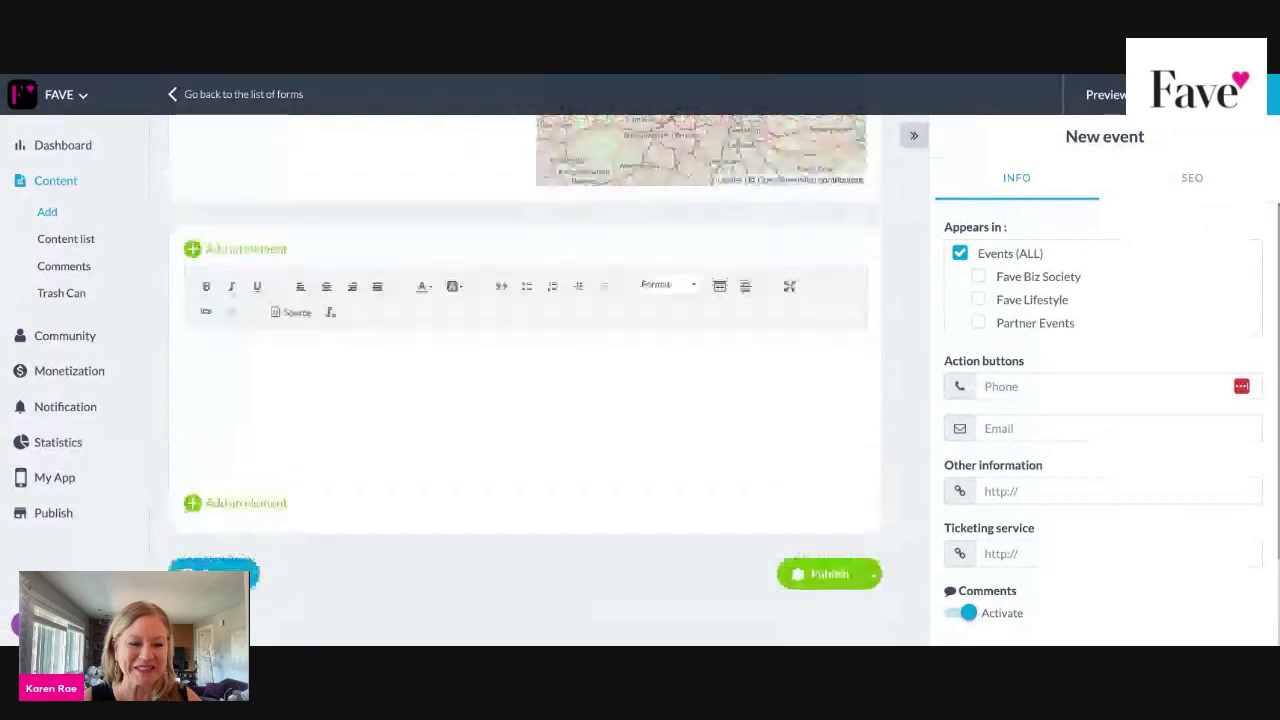
scroll(249, 320, up, 2)
Add a Photo block to the event body.
click(248, 340)
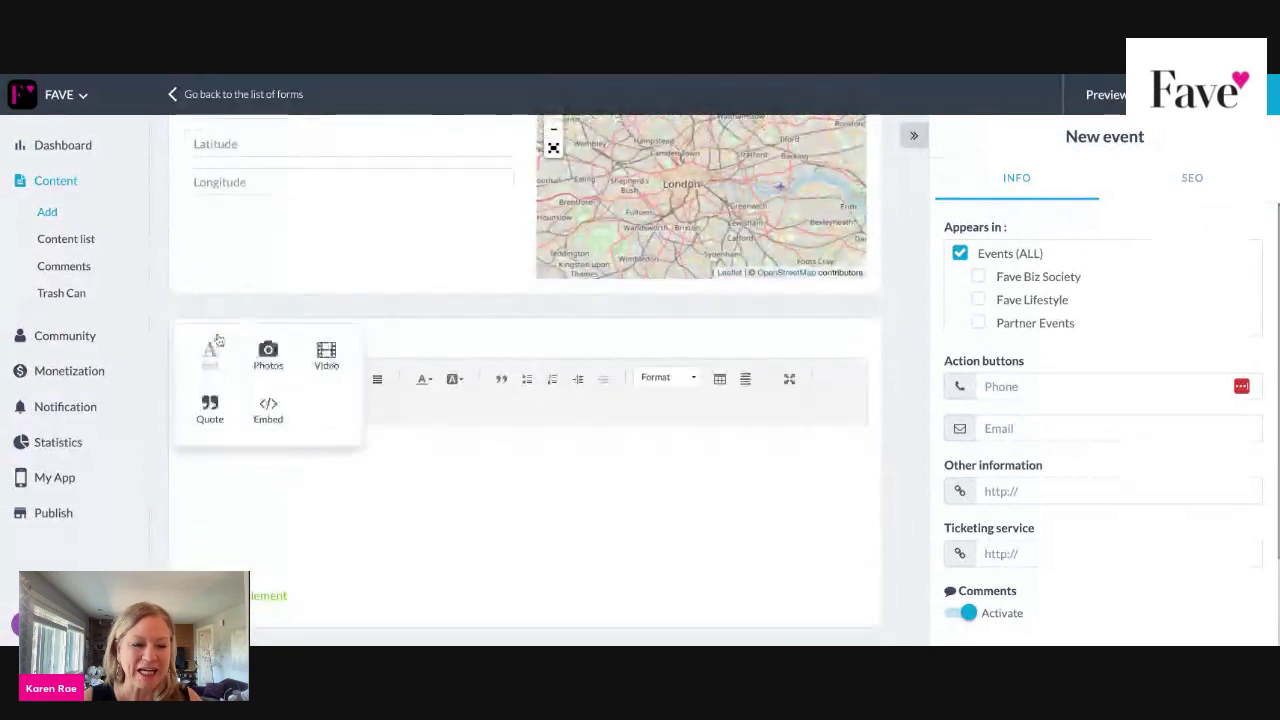
click(267, 351)
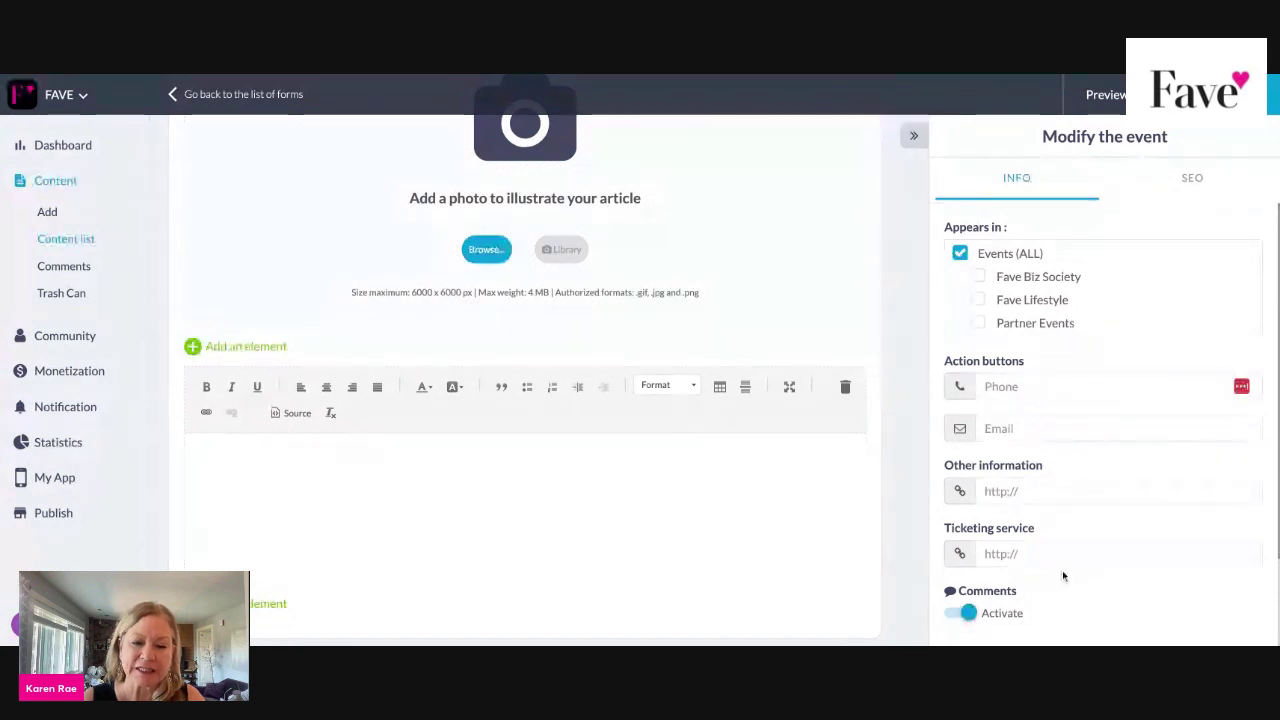
scroll(552, 531, down, 2)
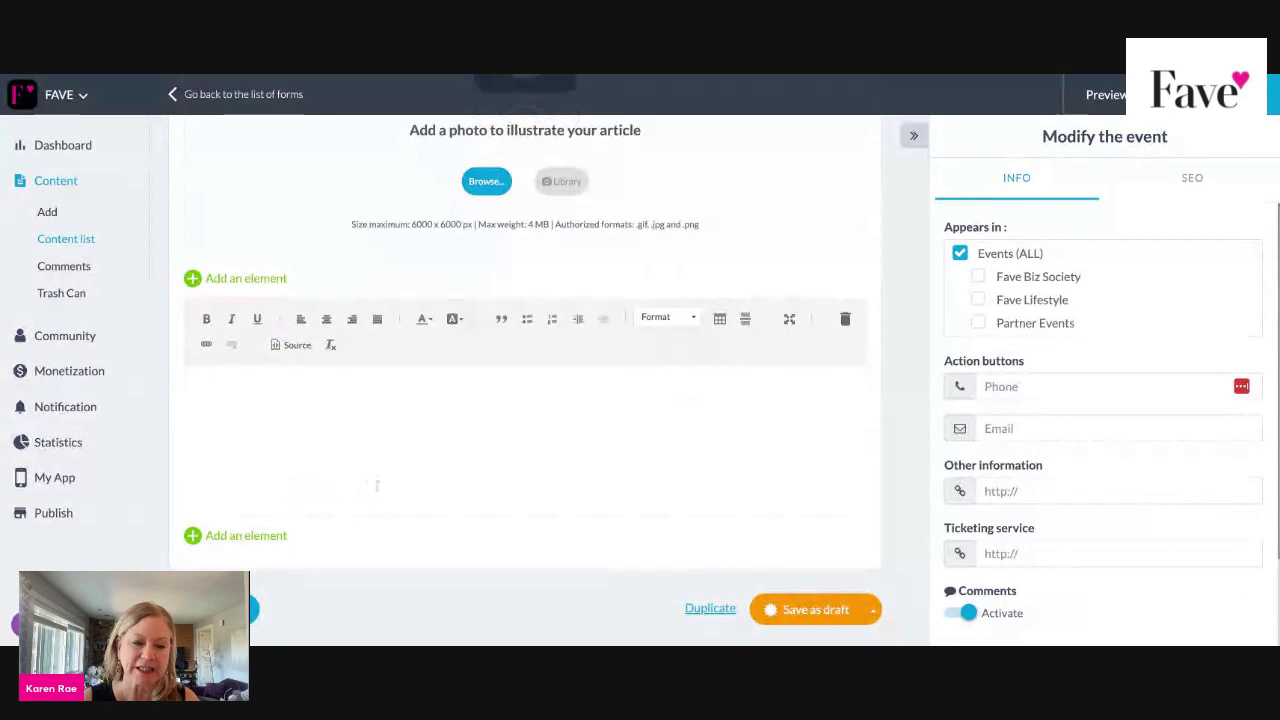
click(205, 345)
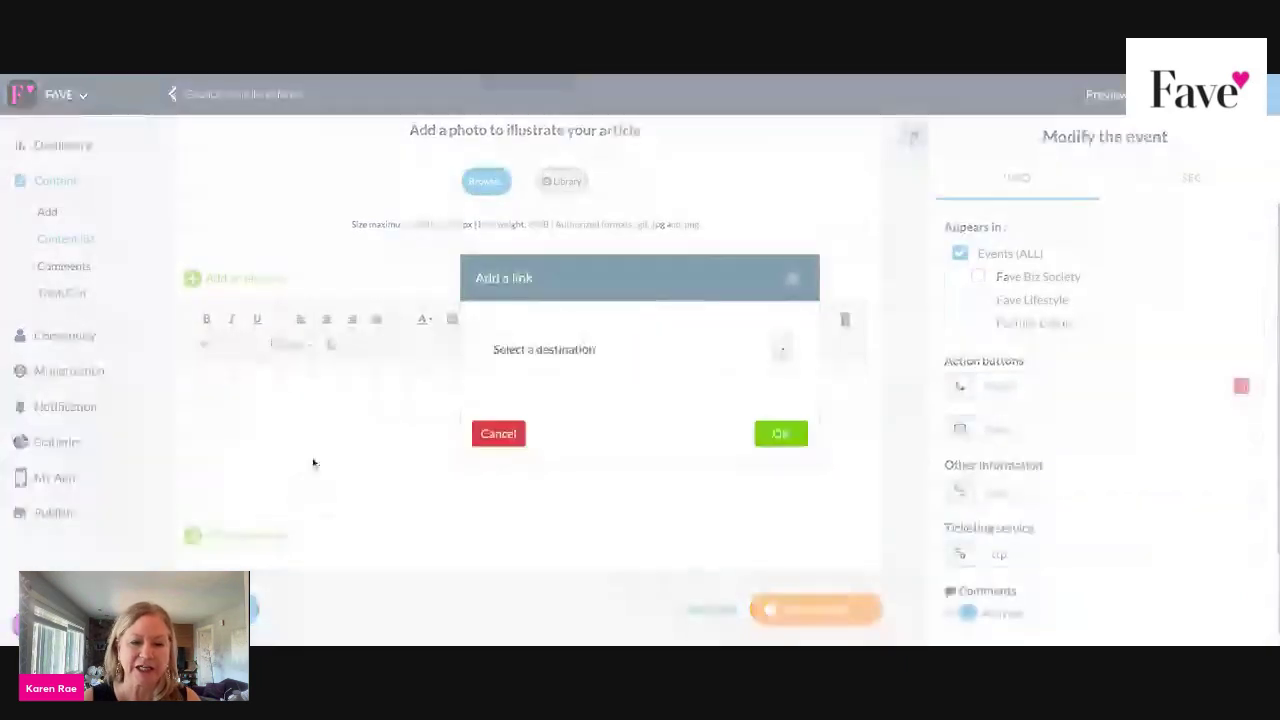
click(785, 350)
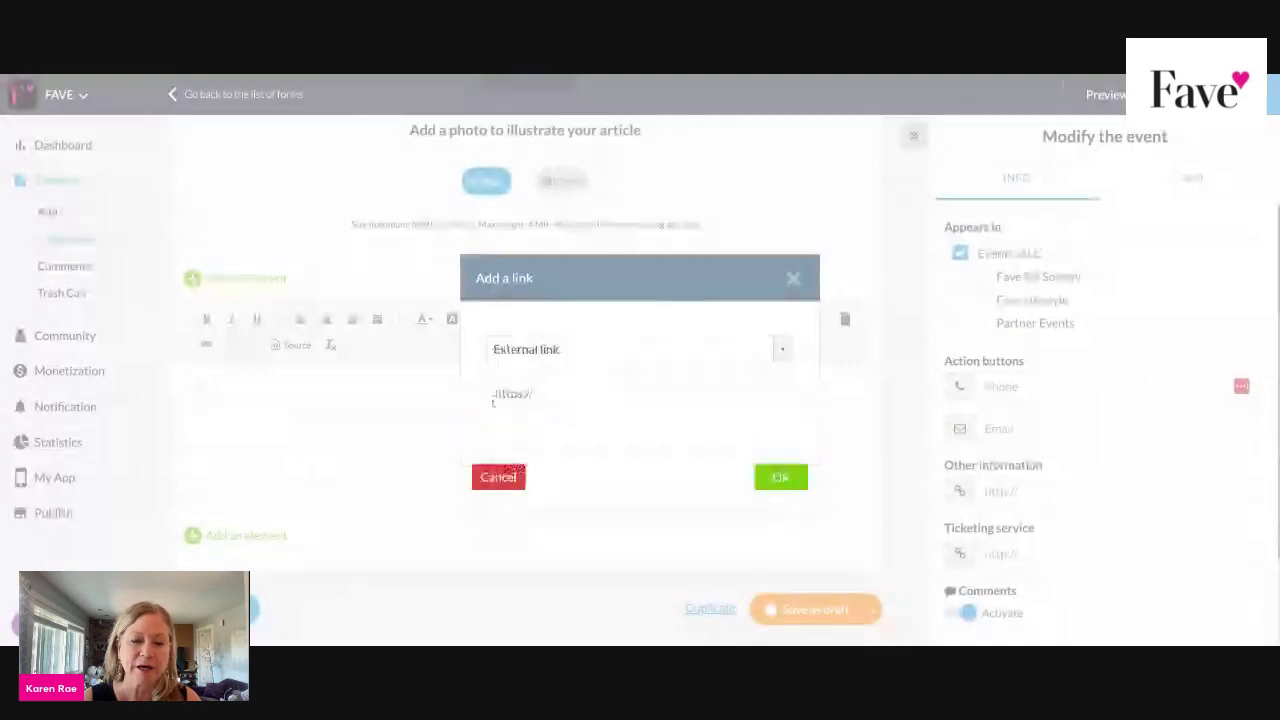
click(782, 482)
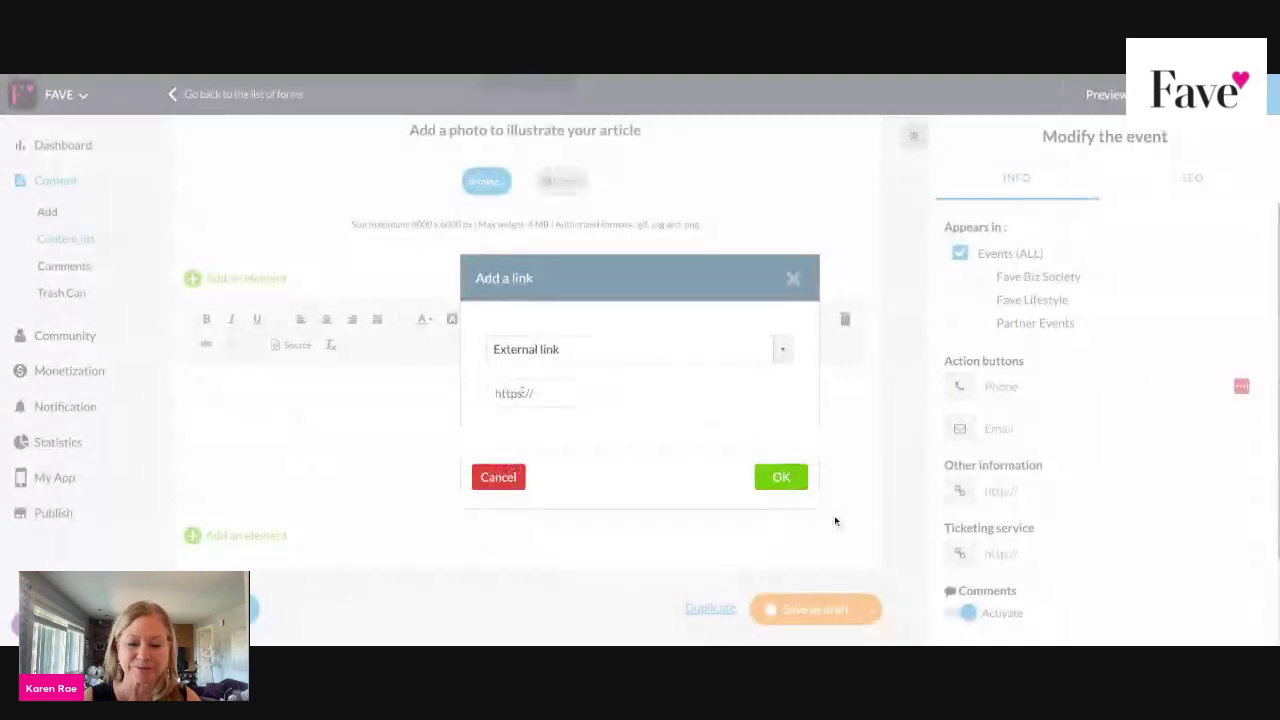
scroll(841, 508, up, 5)
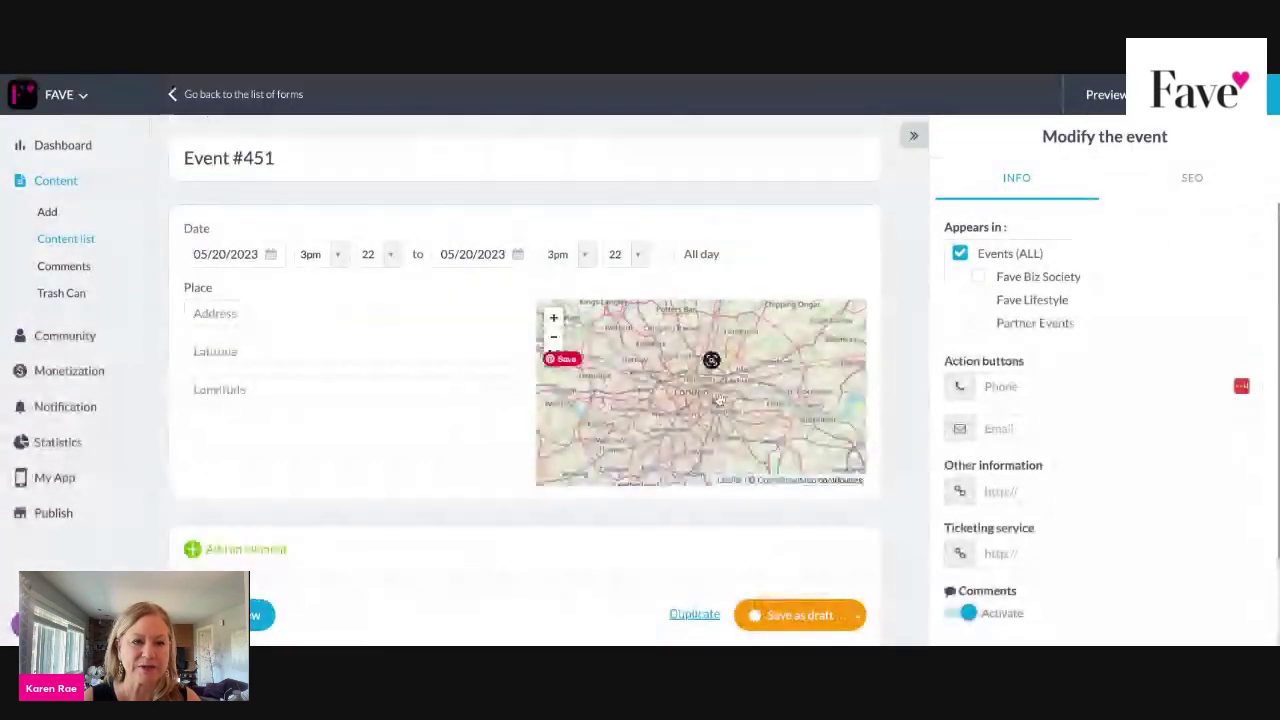
scroll(683, 380, down, 1)
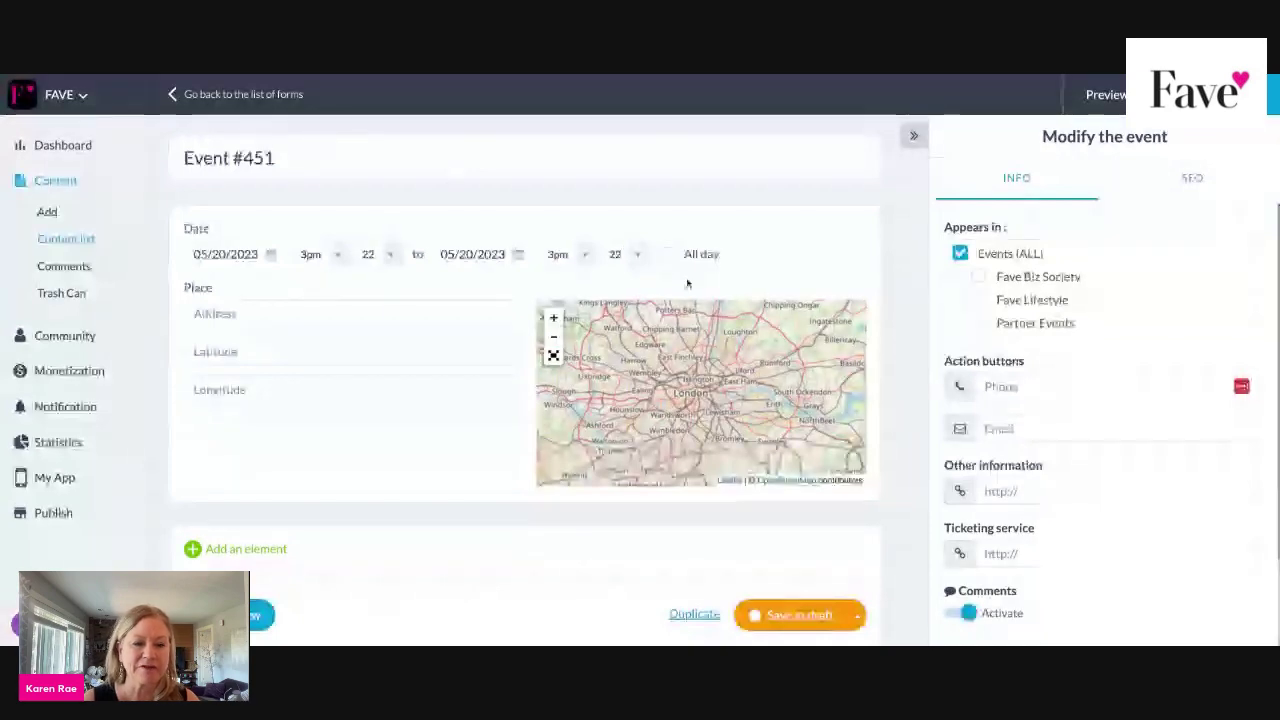
scroll(377, 429, down, 2)
scroll(400, 377, down, 1)
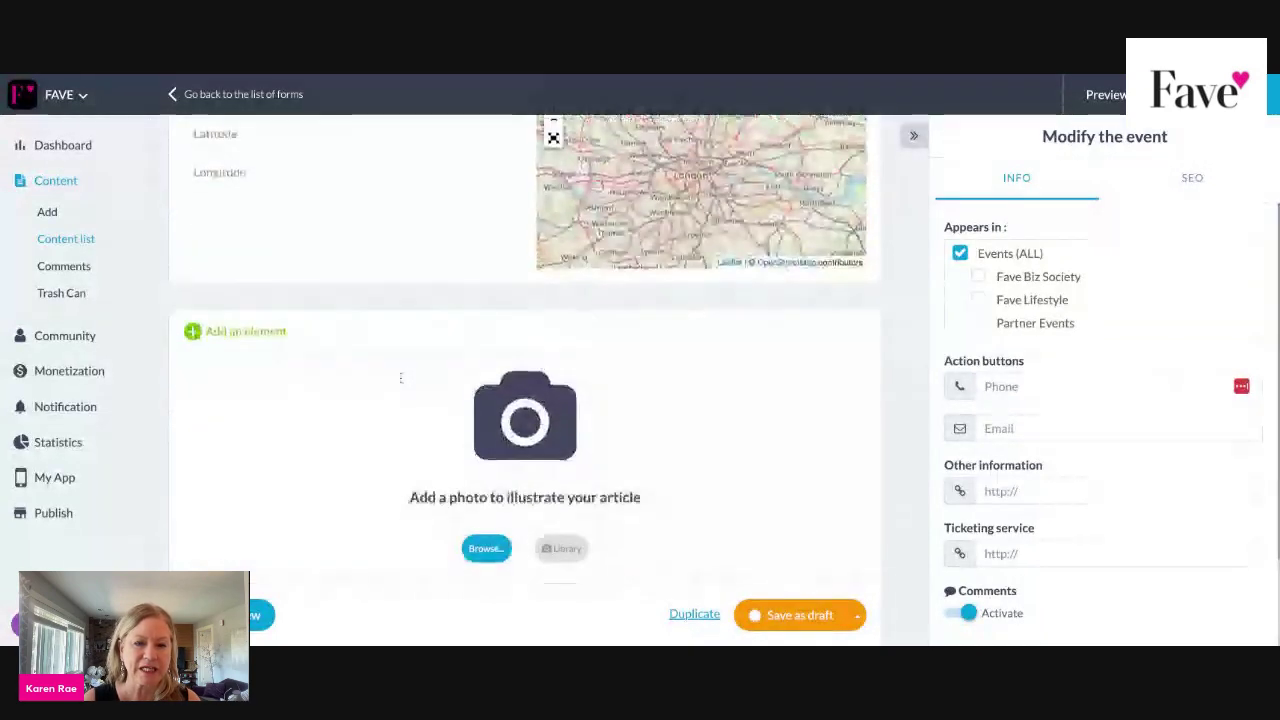
scroll(400, 377, up, 1)
scroll(514, 382, down, 5)
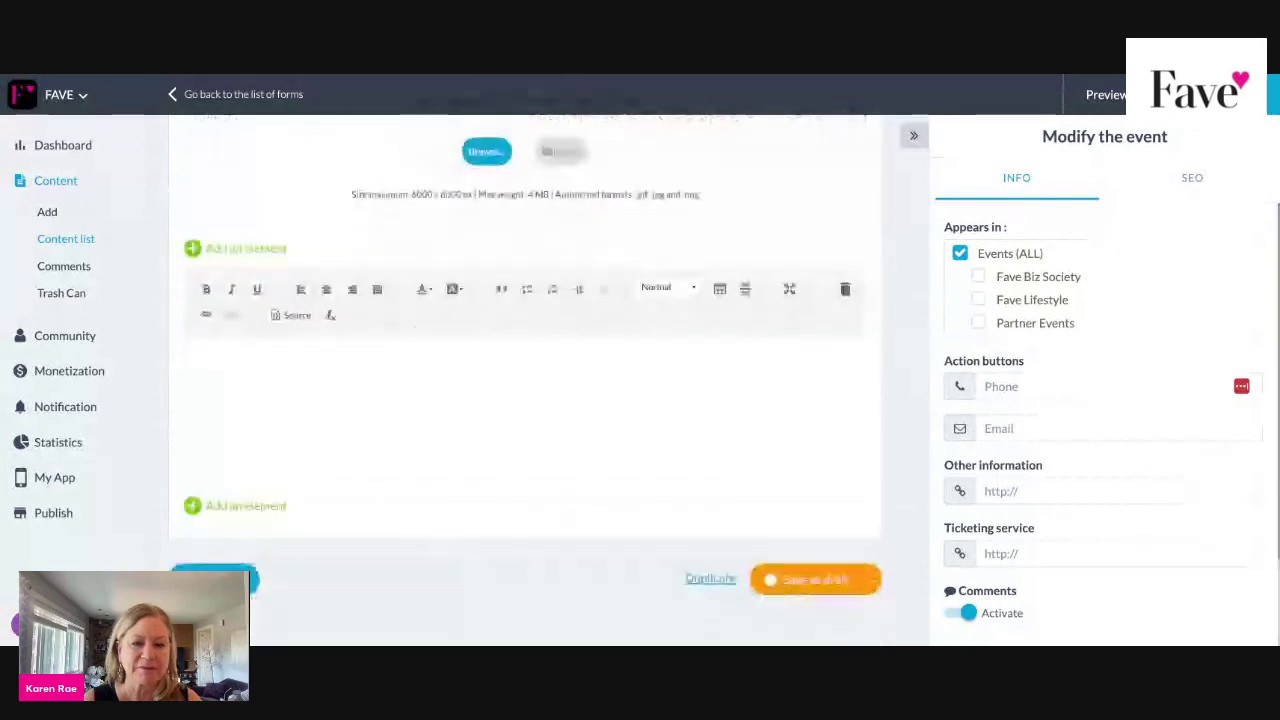
click(540, 389)
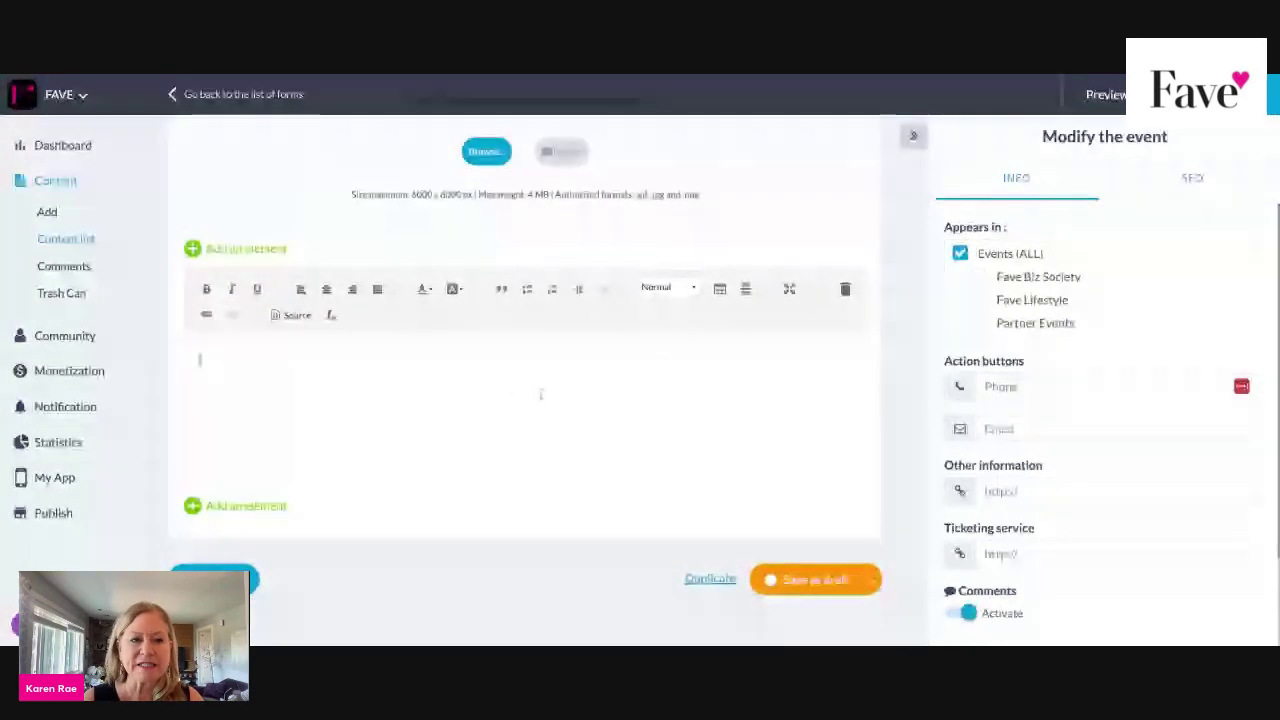
scroll(249, 266, up, 5)
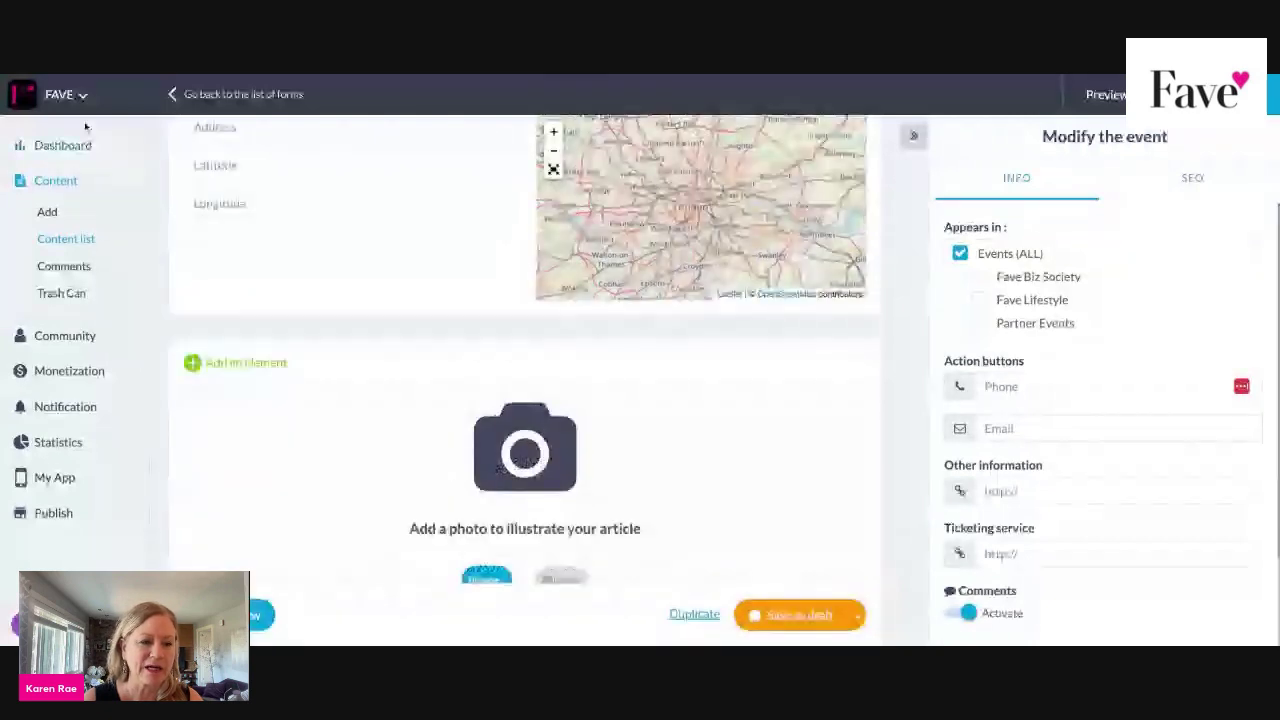
mouse_move(55, 207)
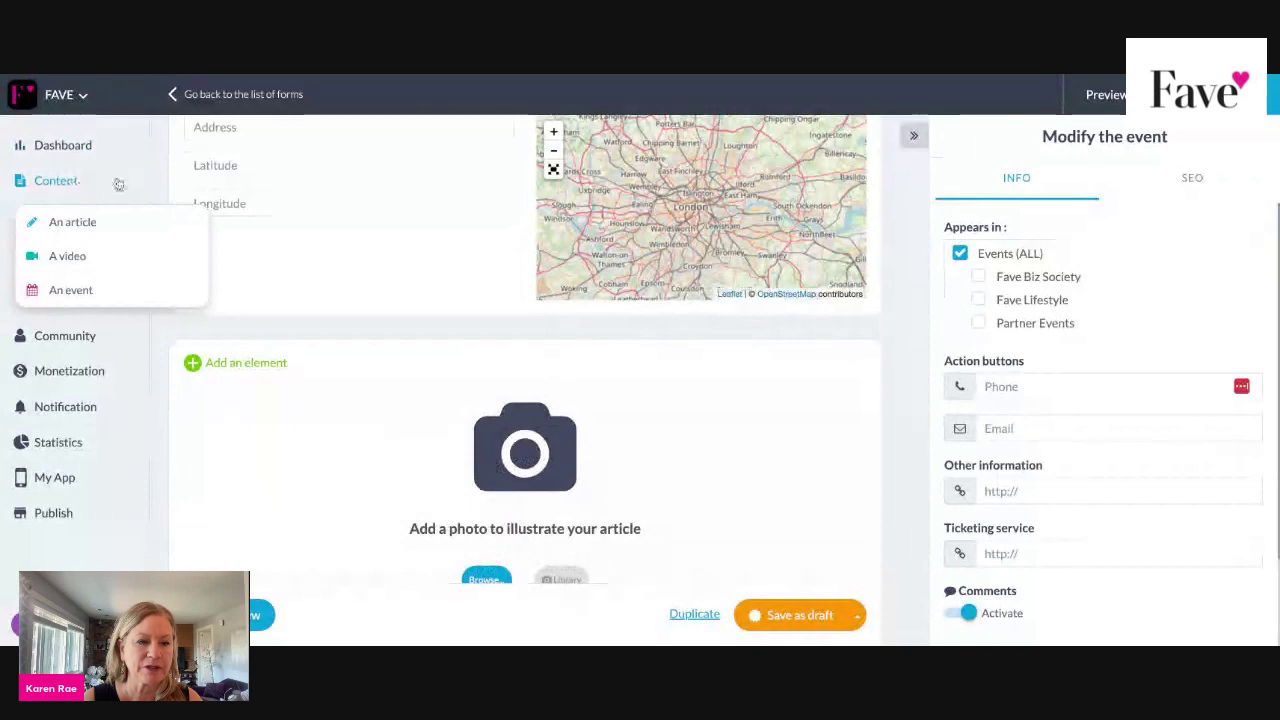
click(58, 182)
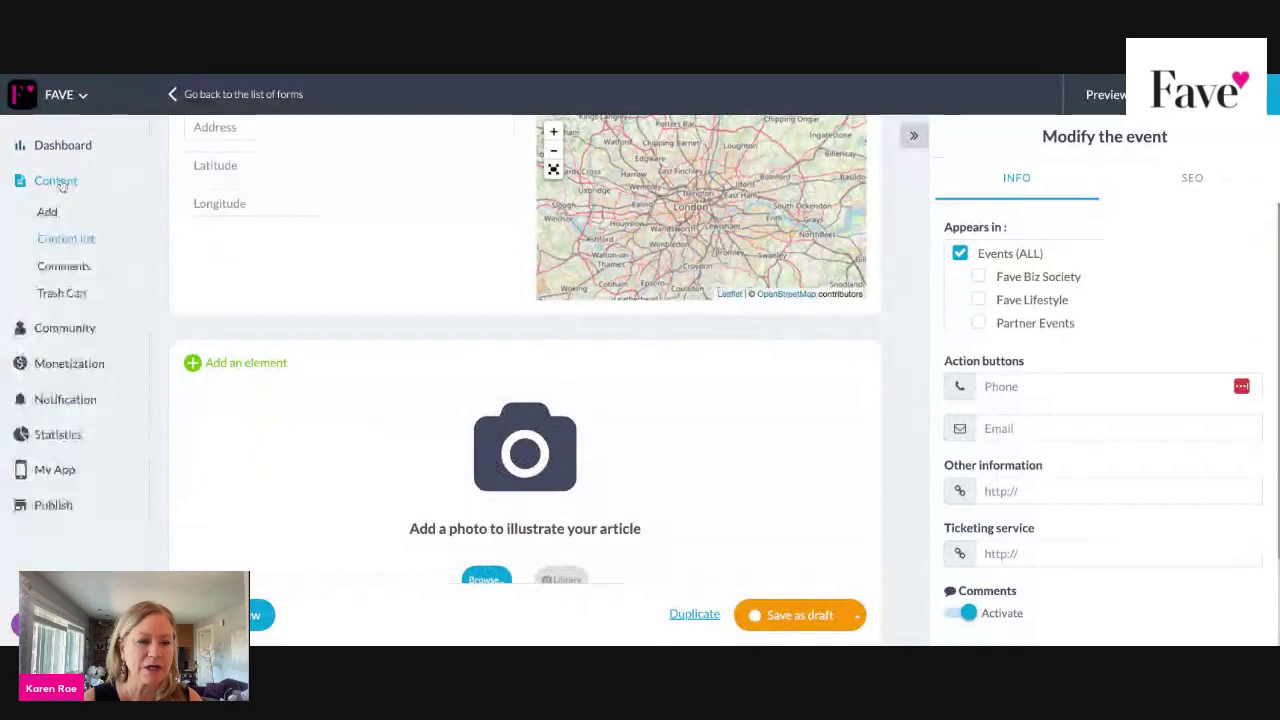
Filter the Content list to All forms and open the YOUR STORY responses.
click(63, 245)
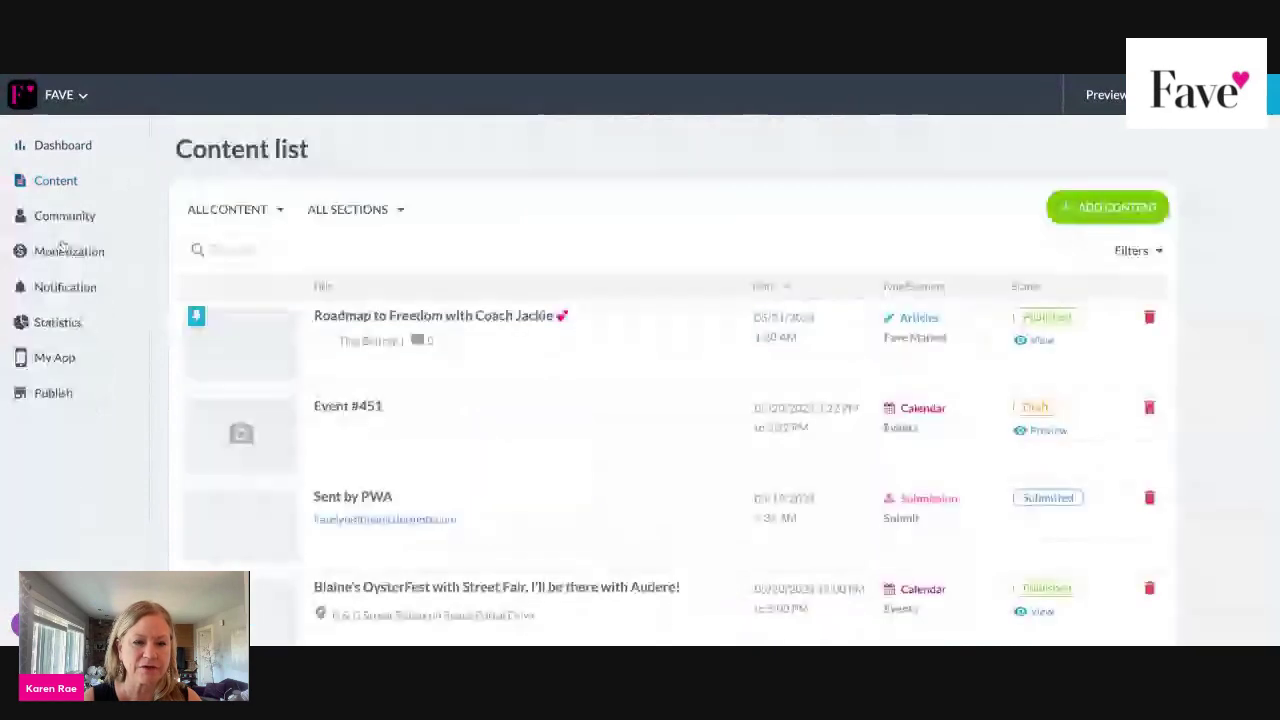
click(280, 210)
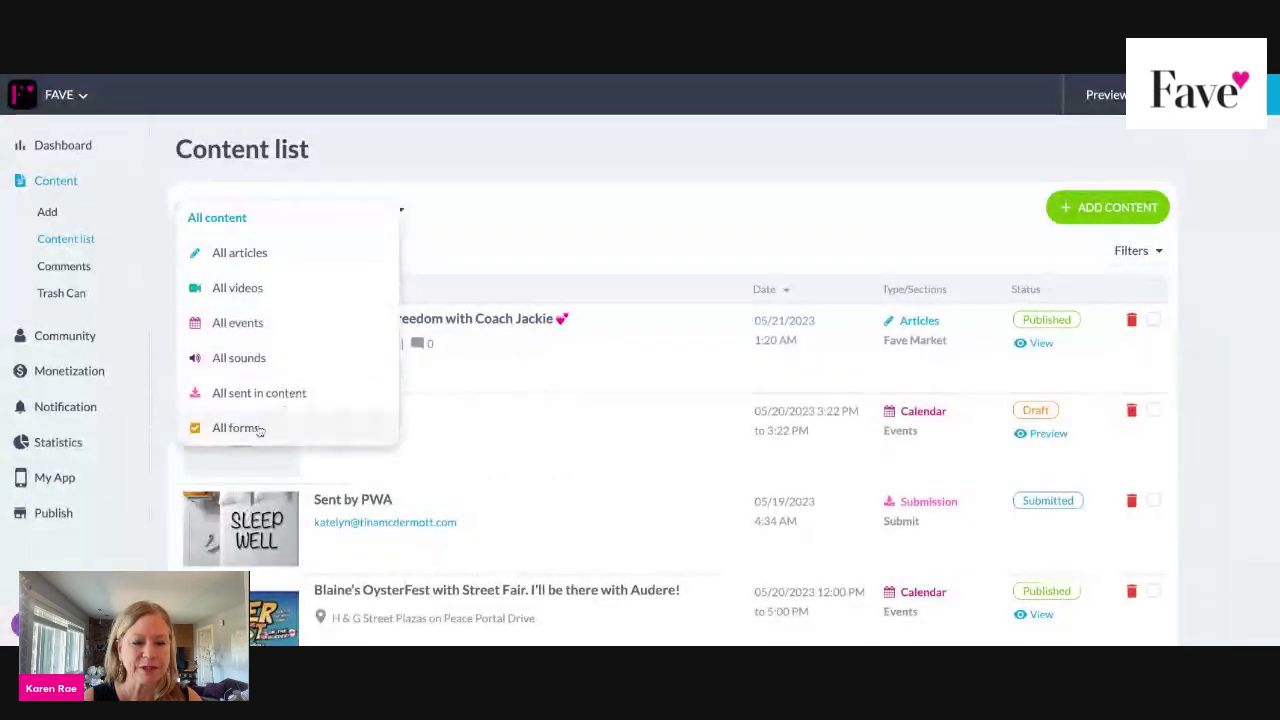
click(255, 429)
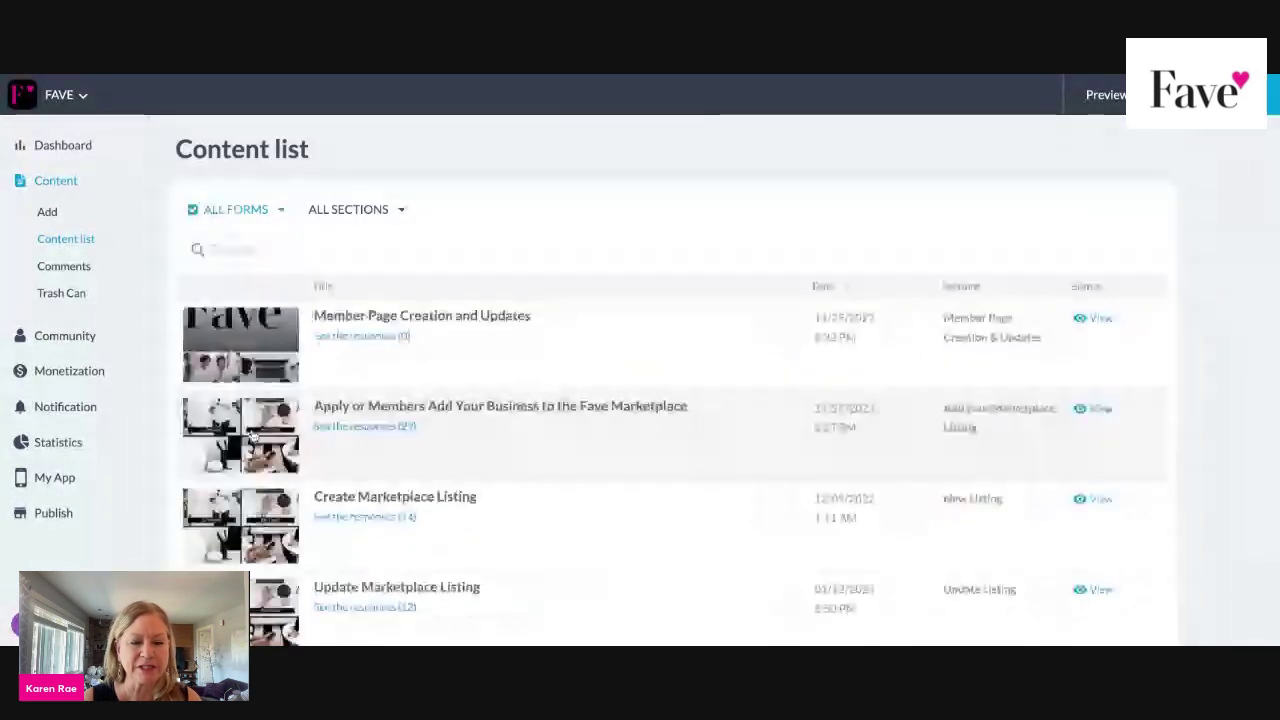
scroll(371, 463, down, 3)
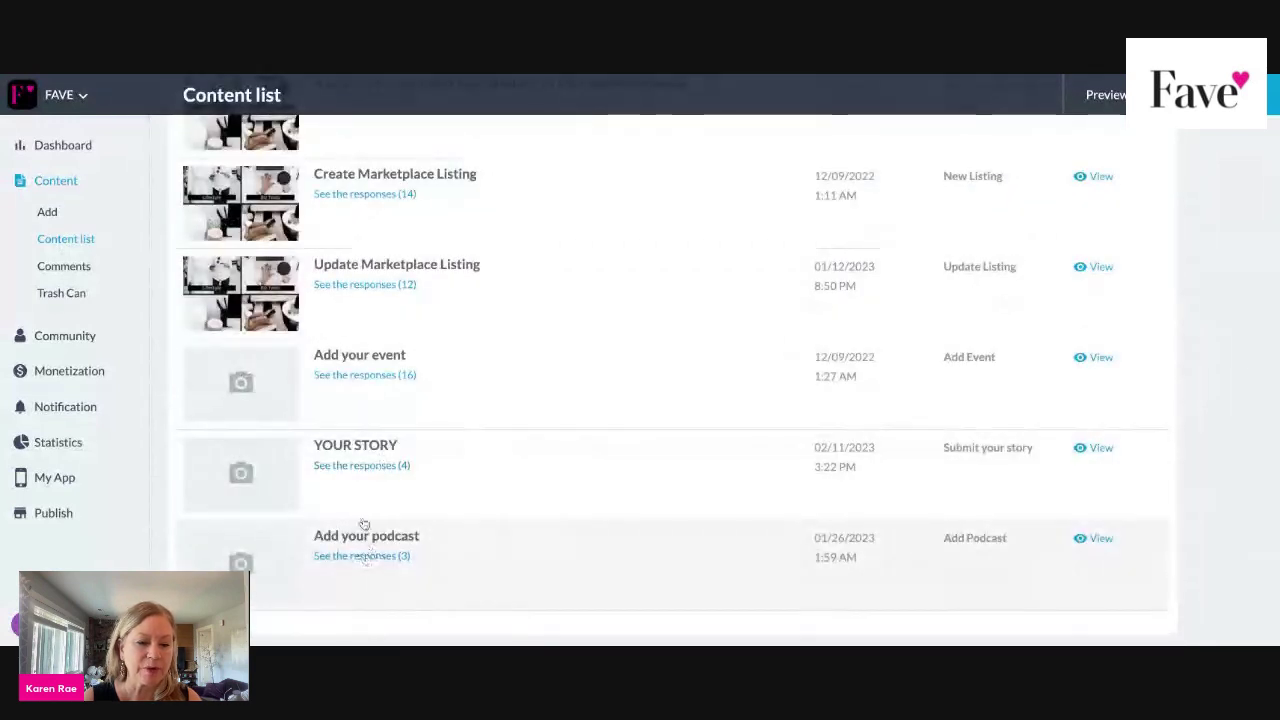
click(369, 467)
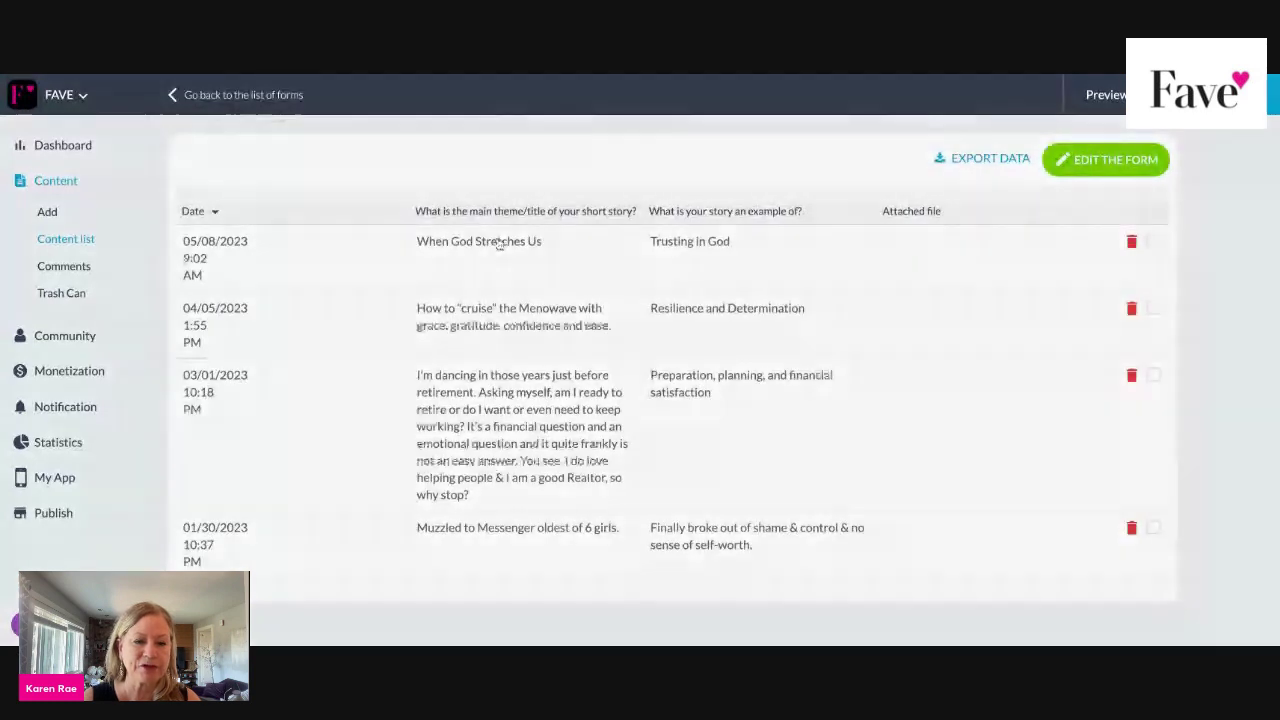
Read the When God Stretches Us story response, then return to the forms list.
click(497, 243)
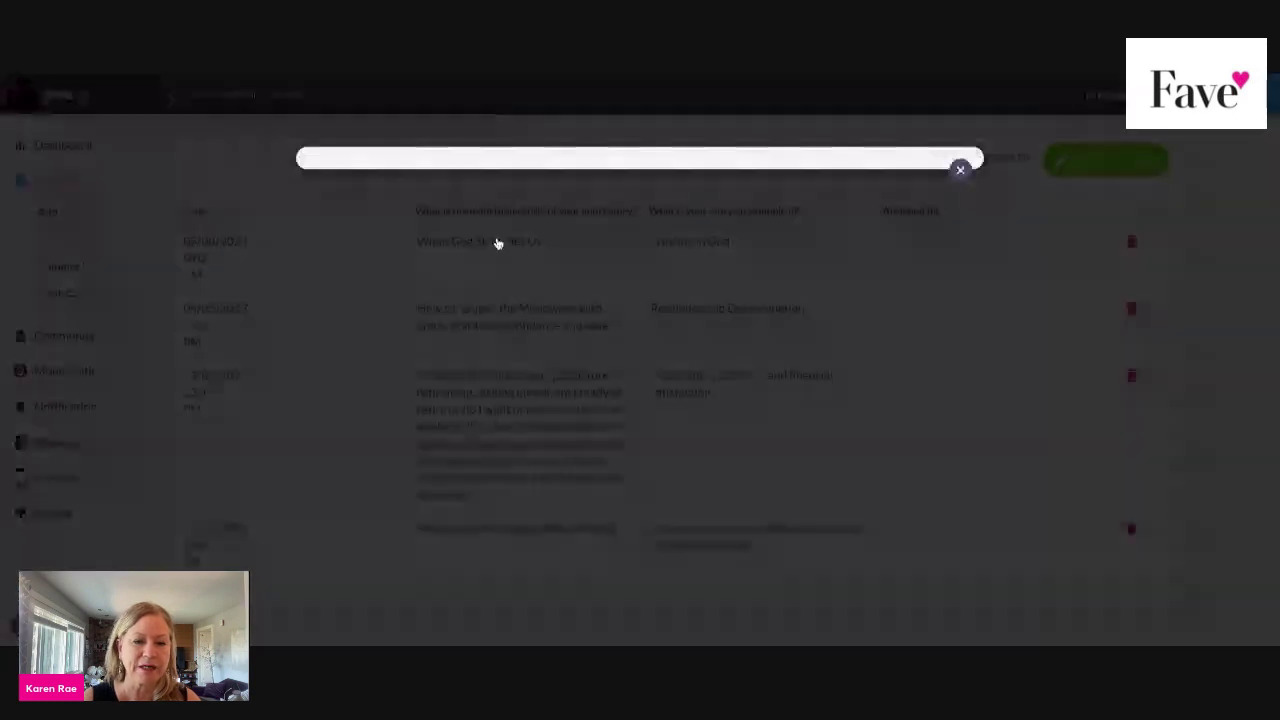
scroll(834, 337, down, 8)
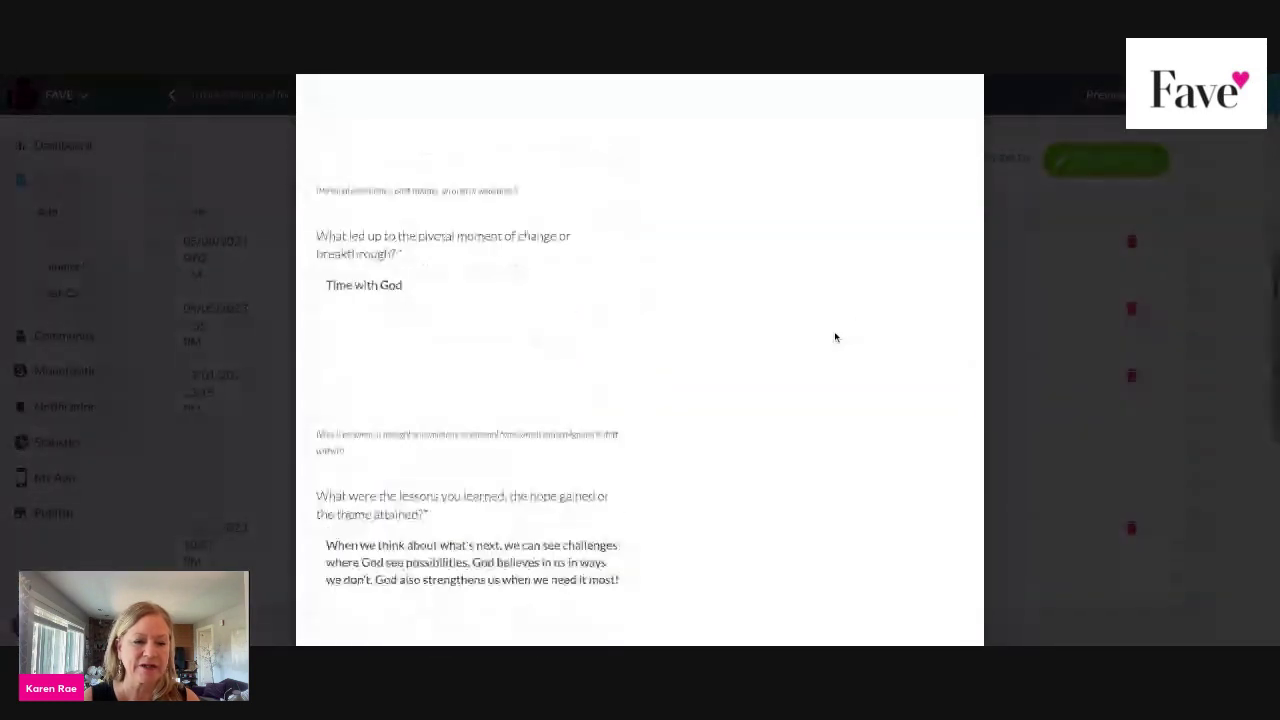
scroll(834, 337, down, 5)
scroll(834, 337, up, 10)
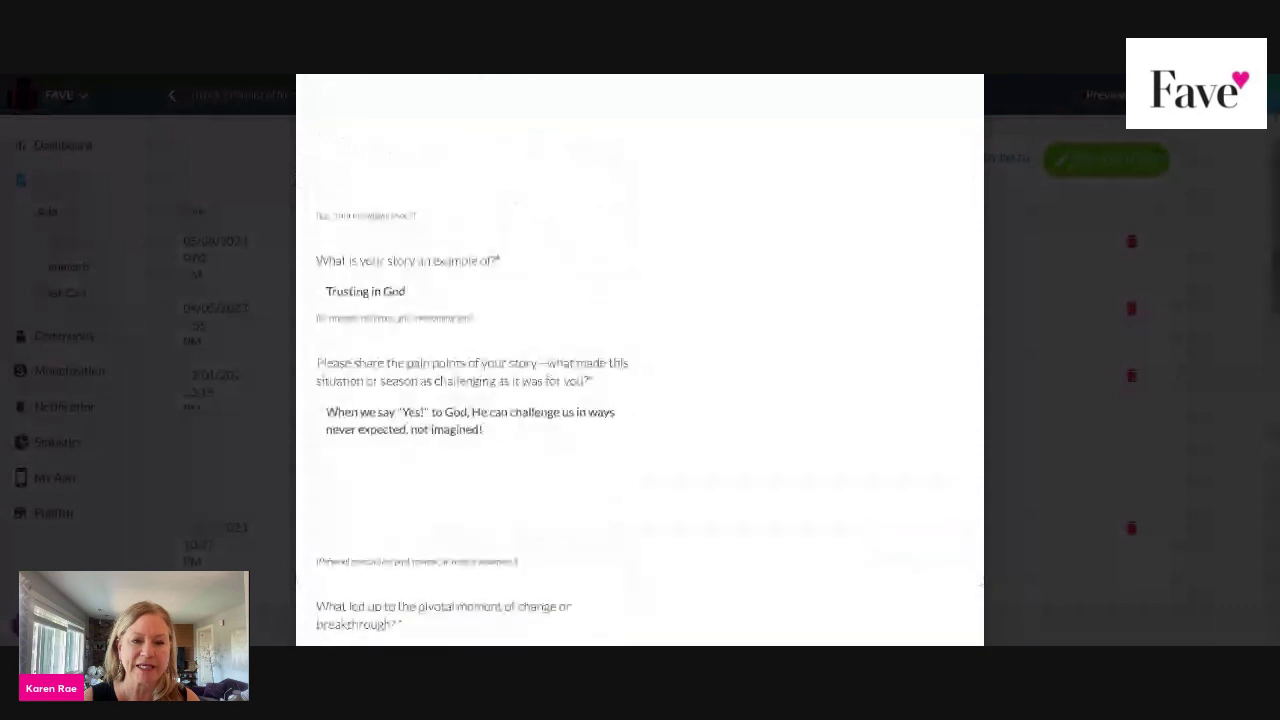
scroll(834, 337, up, 3)
click(960, 171)
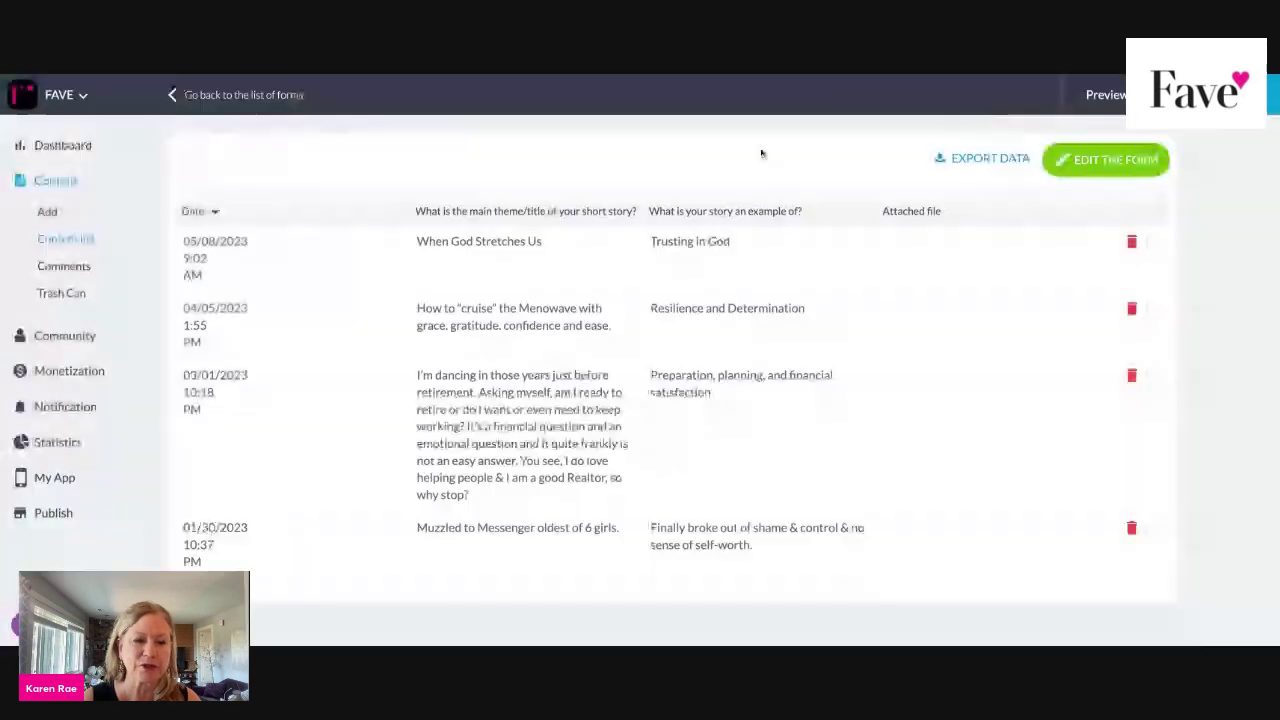
click(51, 208)
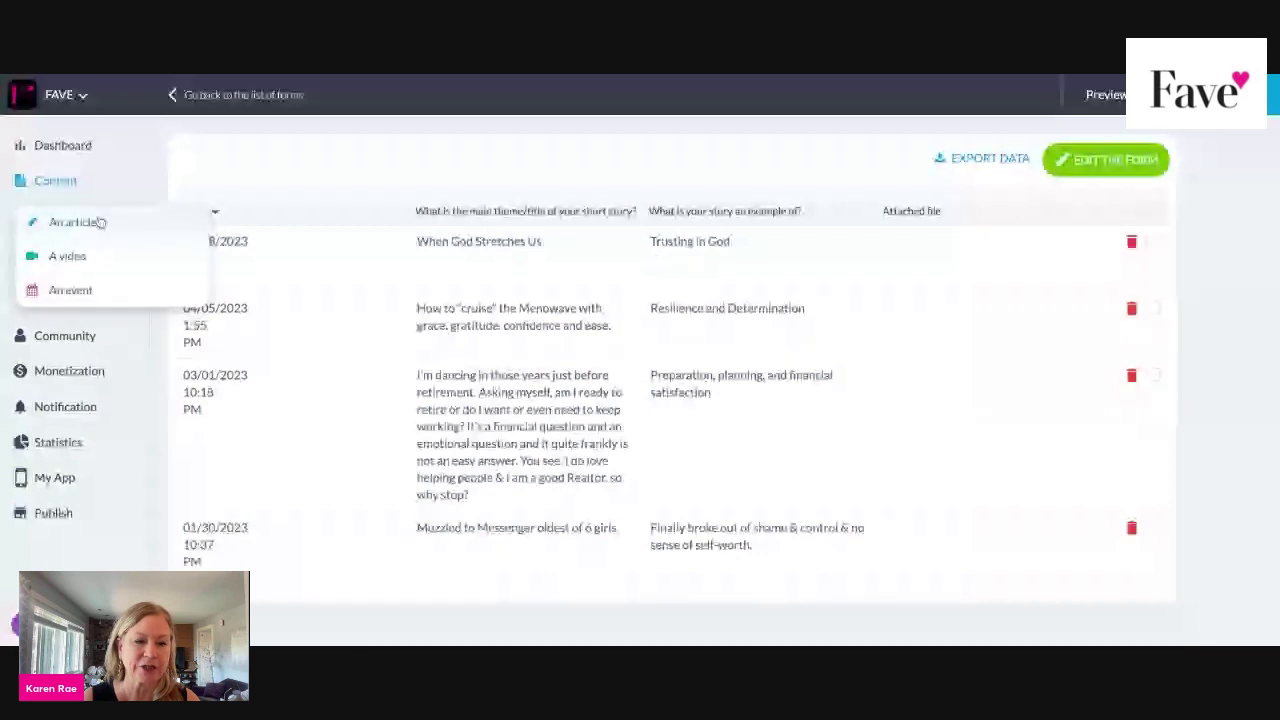
click(173, 95)
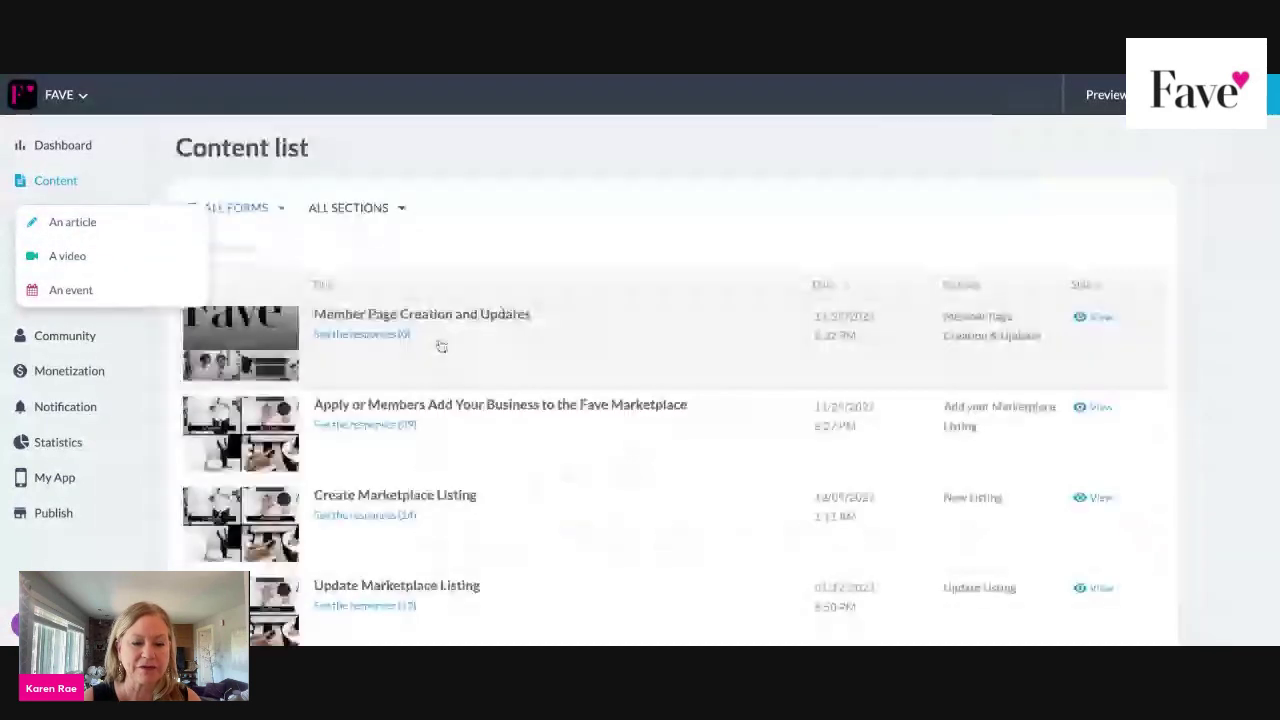
scroll(441, 346, down, 5)
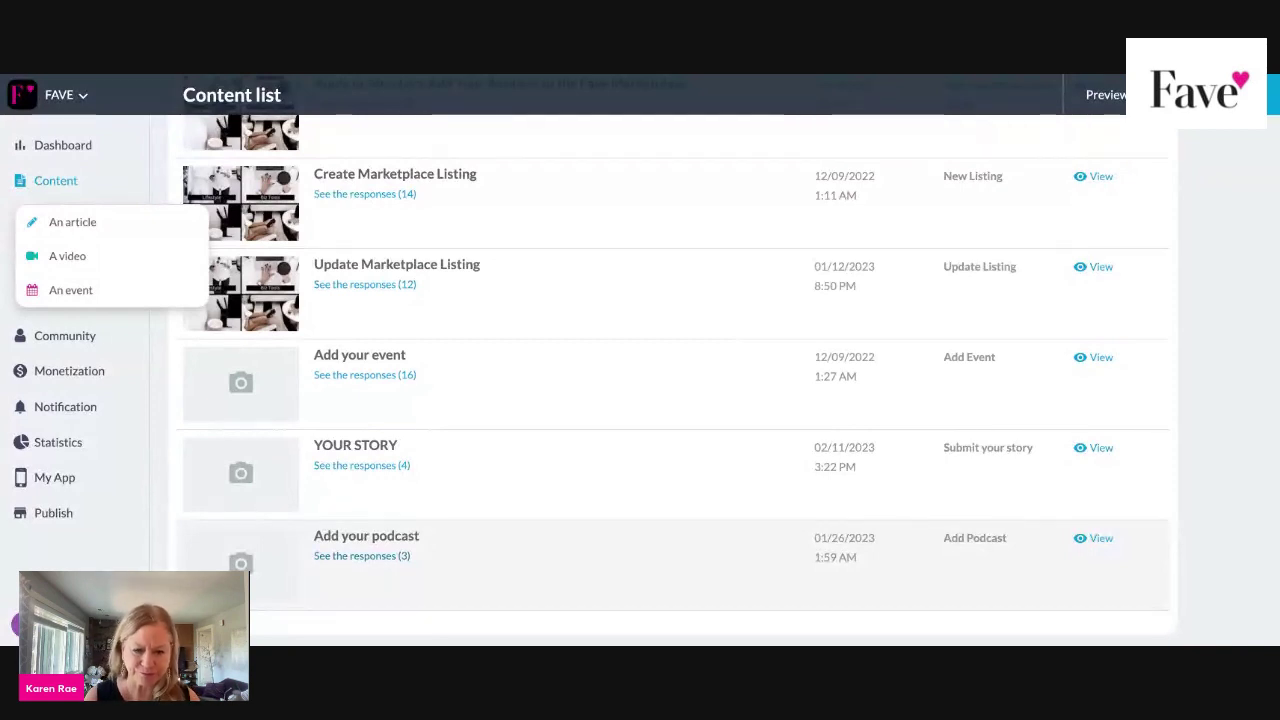
scroll(670, 380, up, 1)
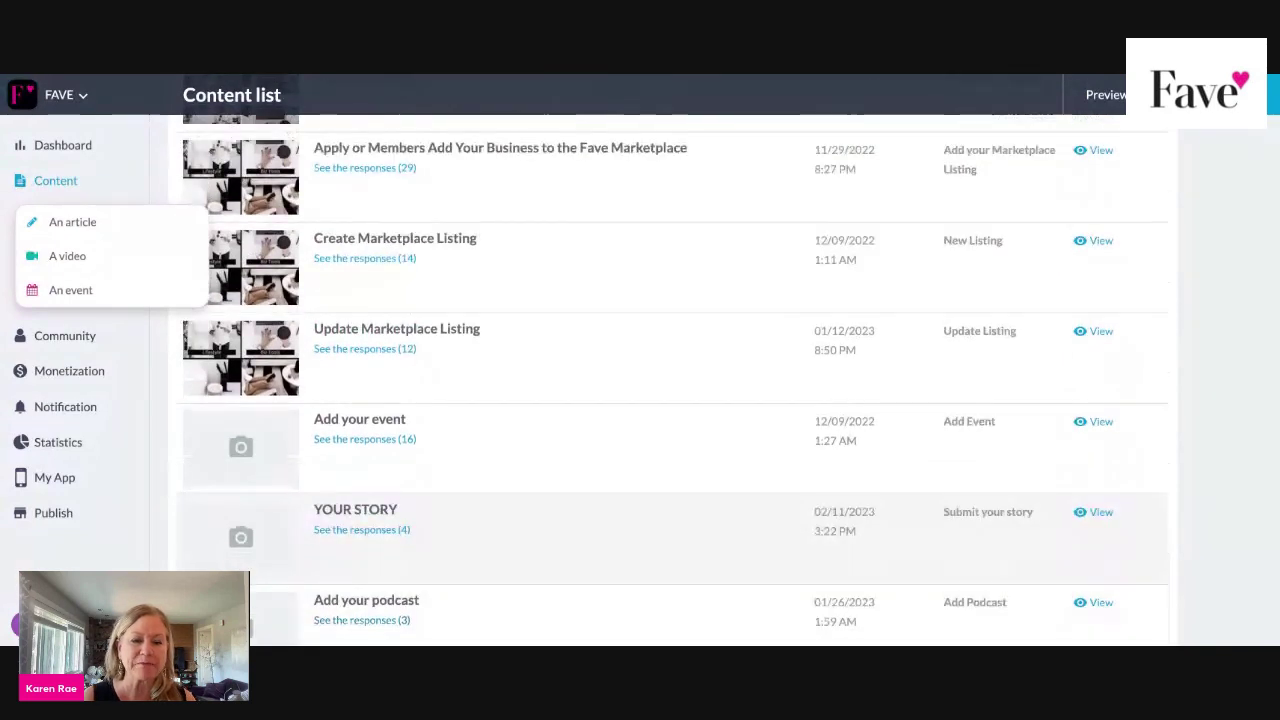
scroll(670, 380, down, 1)
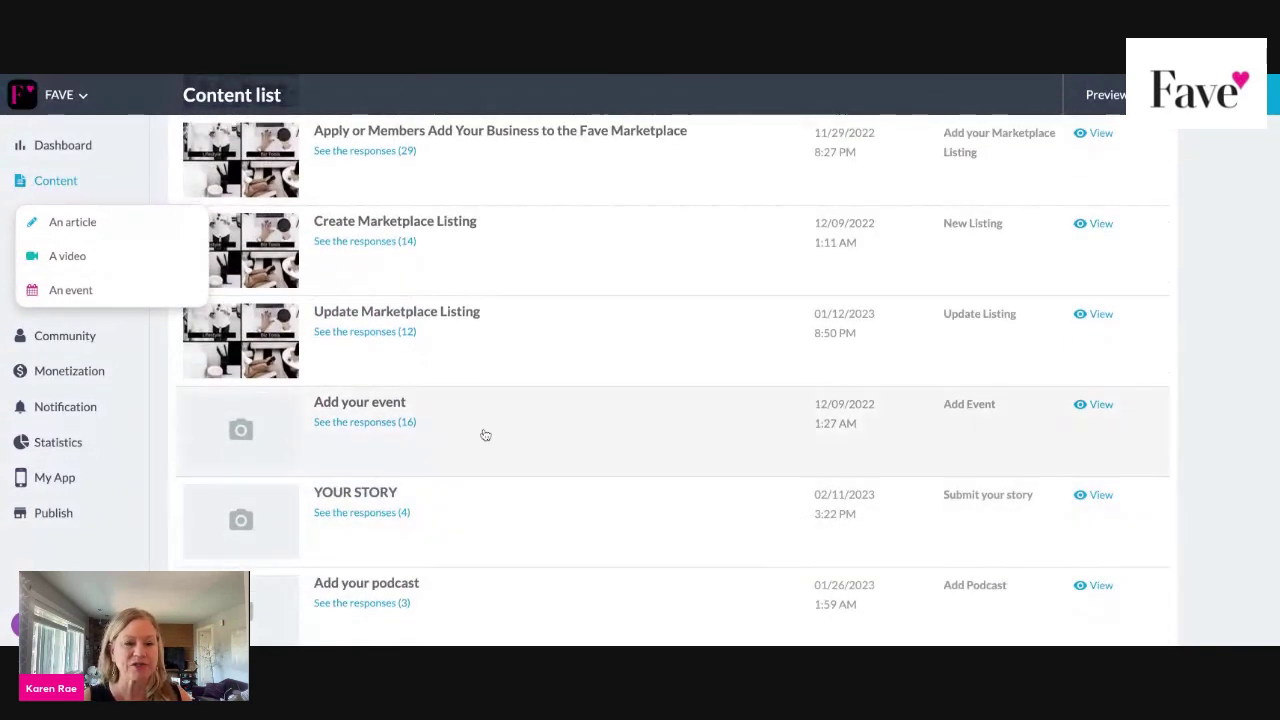
scroll(571, 342, up, 1)
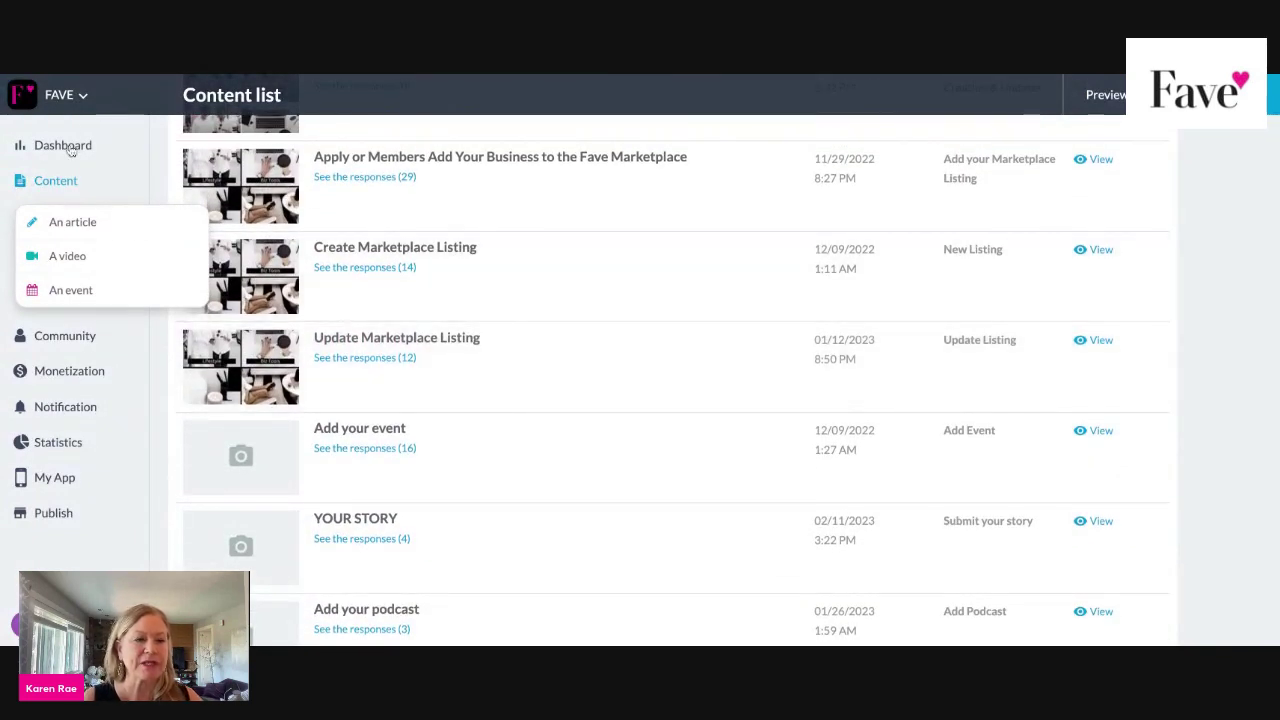
Visit the Dashboard, then open Community > User list.
click(102, 134)
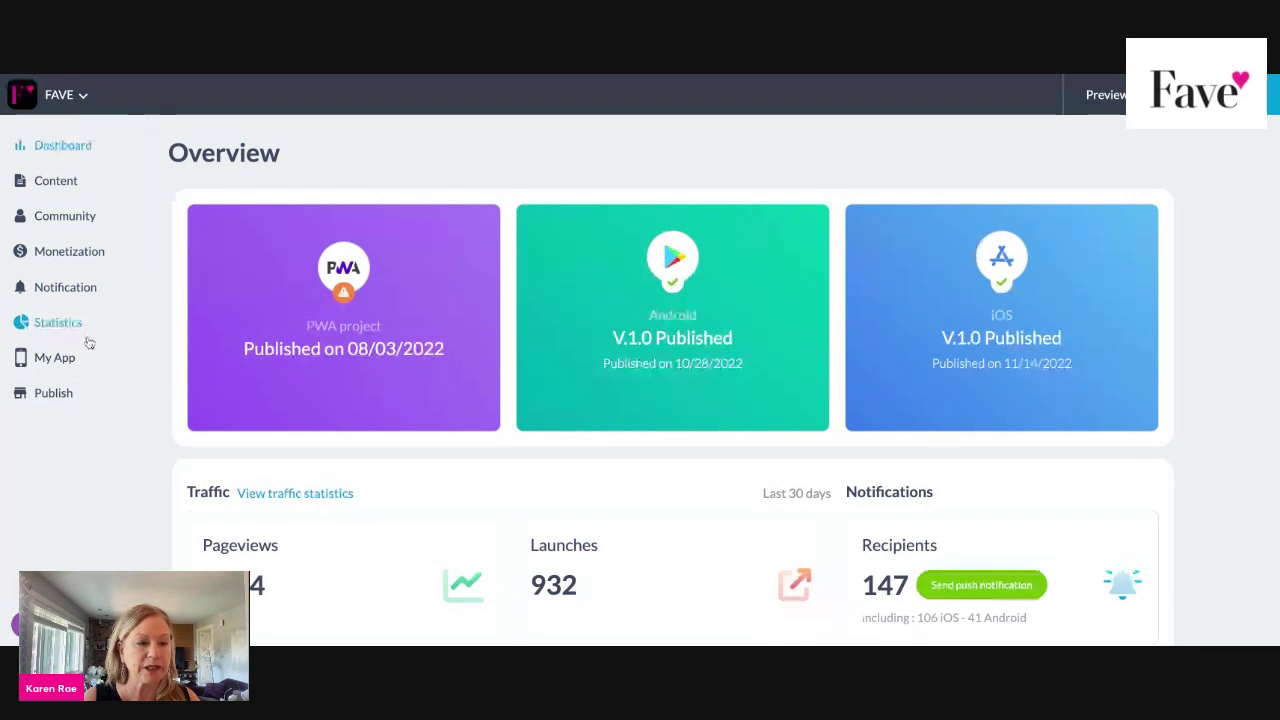
click(72, 219)
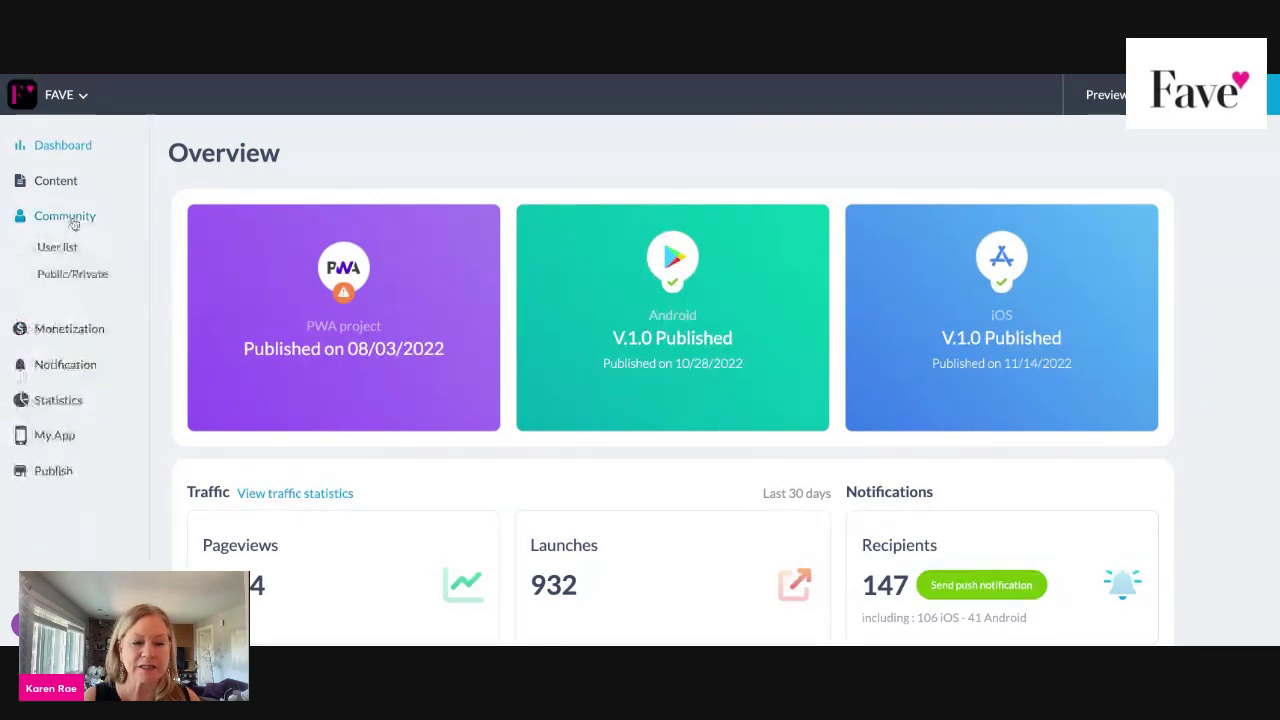
click(78, 246)
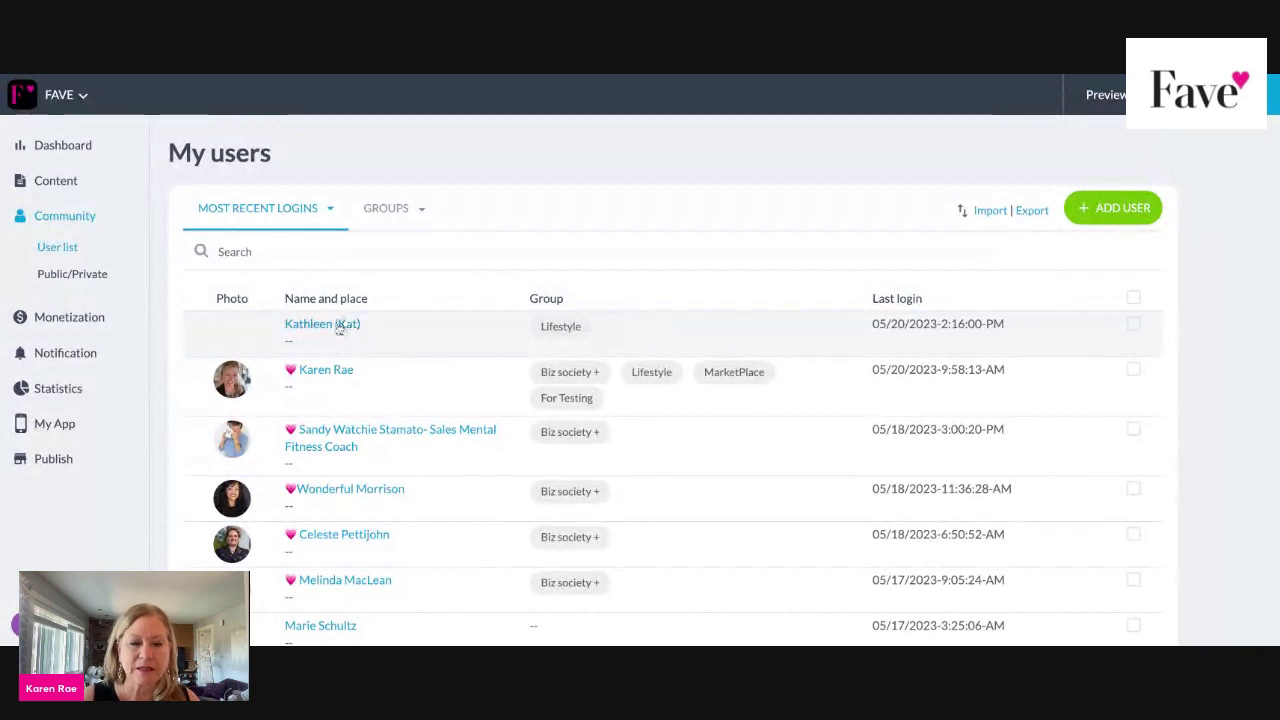
Open the most recent user's profile, then return to the user list.
click(340, 326)
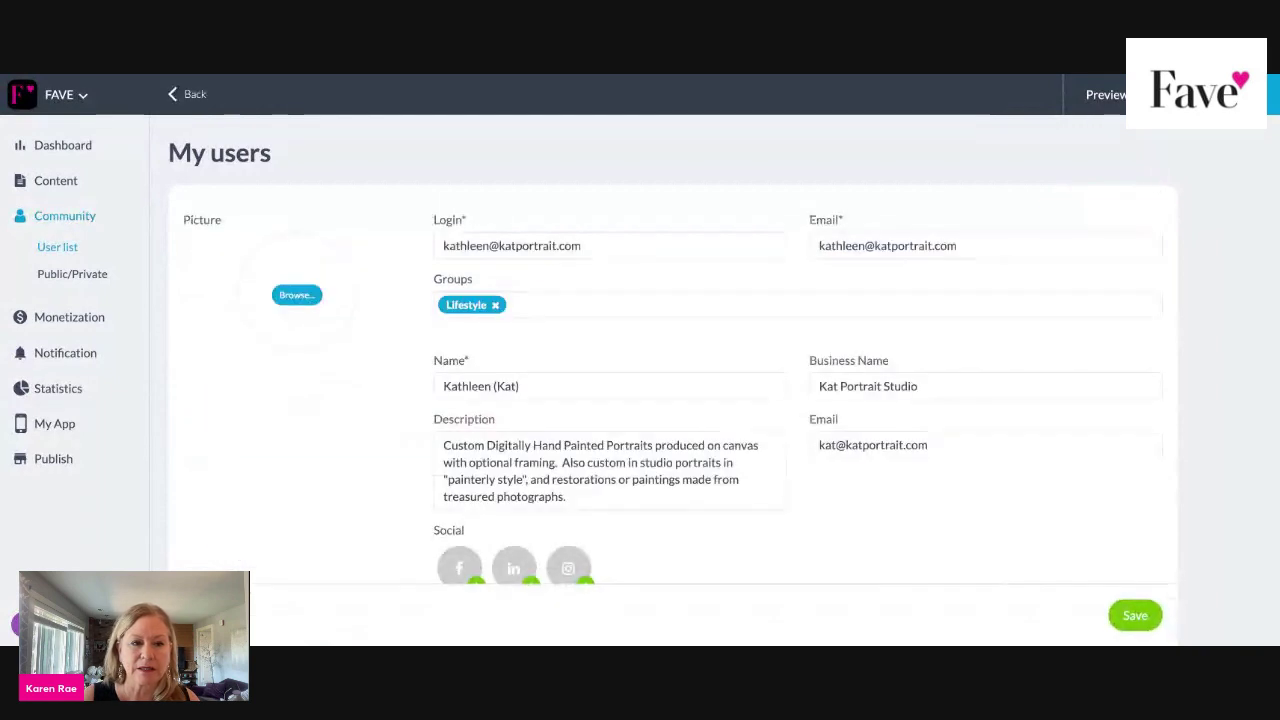
click(172, 96)
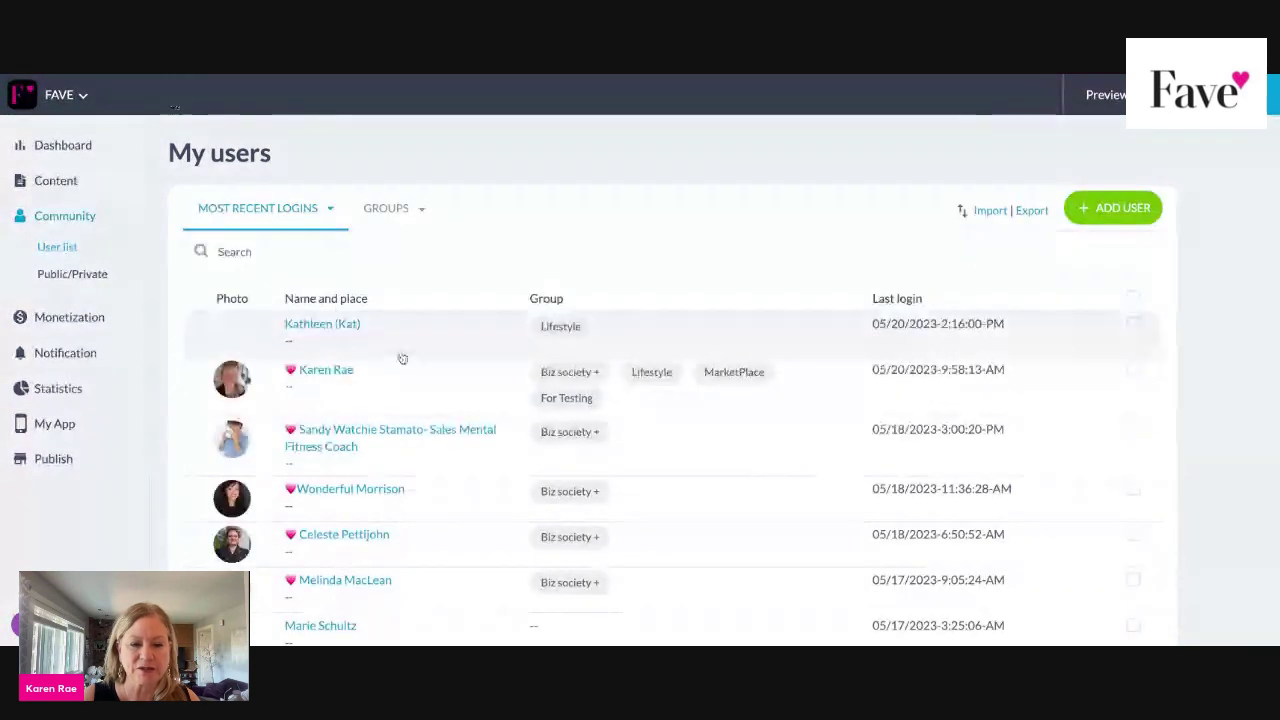
scroll(420, 415, down, 3)
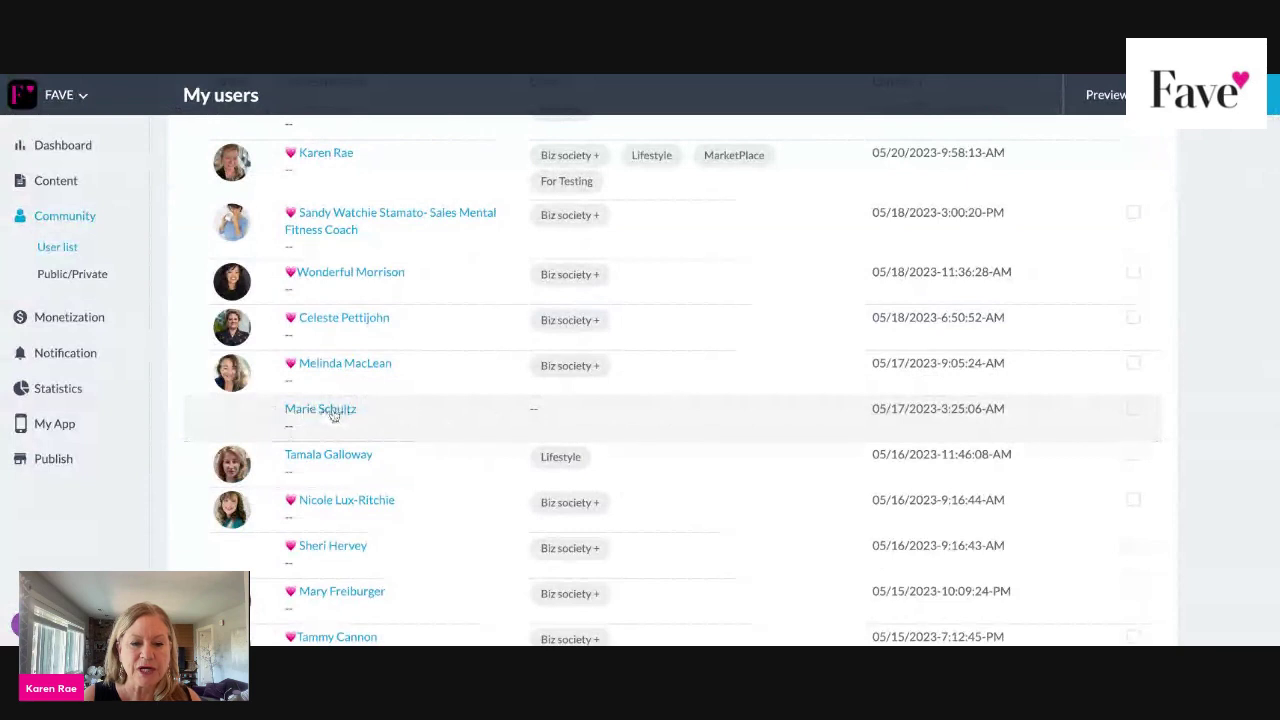
Add the ungrouped user to the Lifestyle group, save, and return to My users.
click(330, 410)
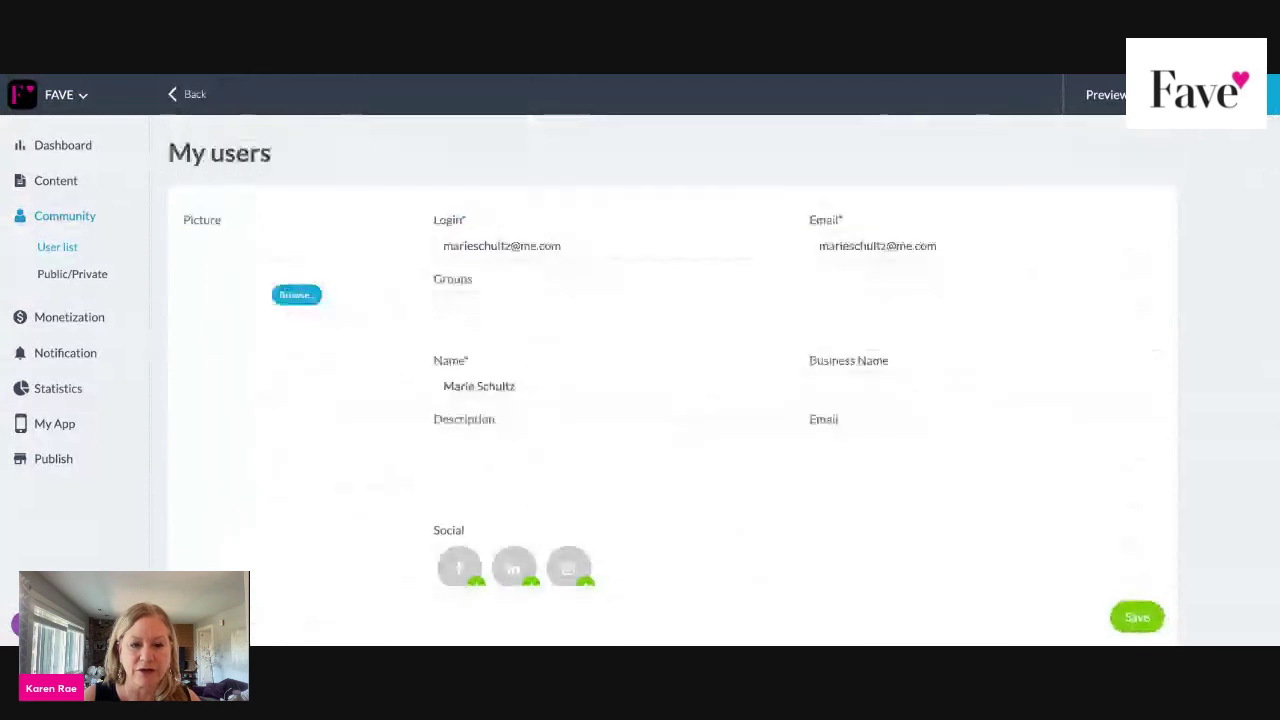
click(489, 302)
click(469, 348)
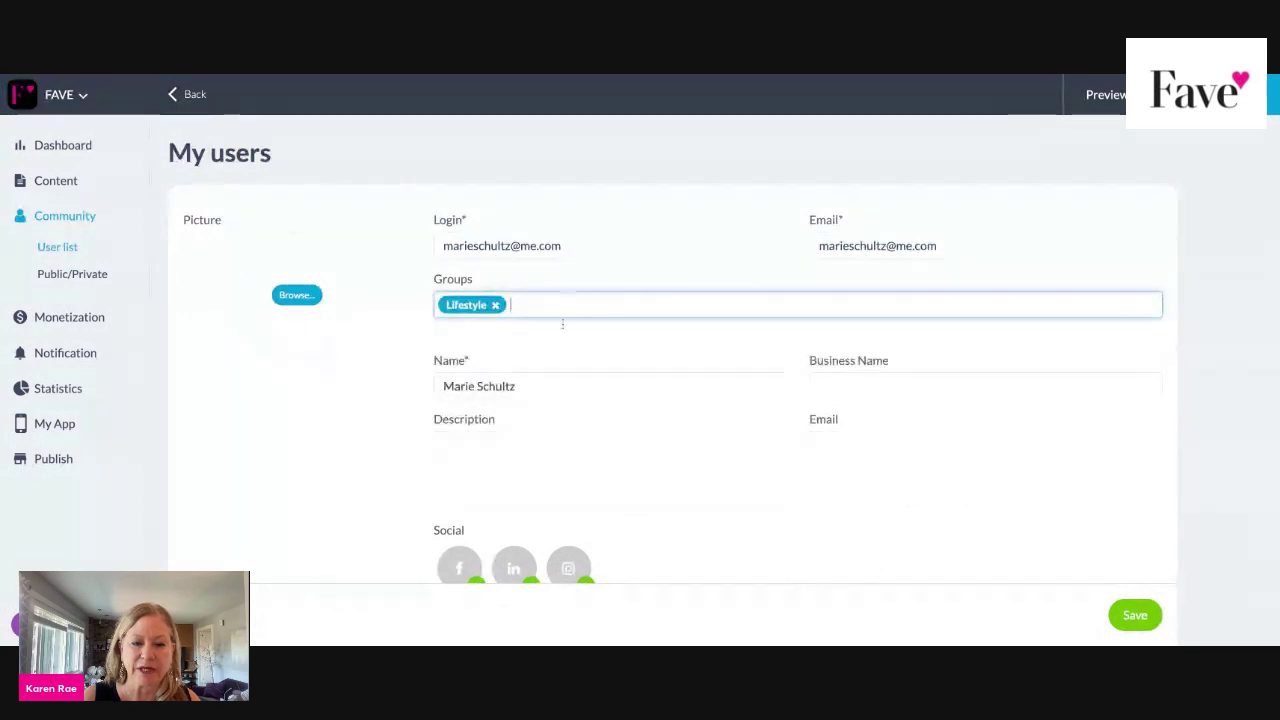
click(523, 306)
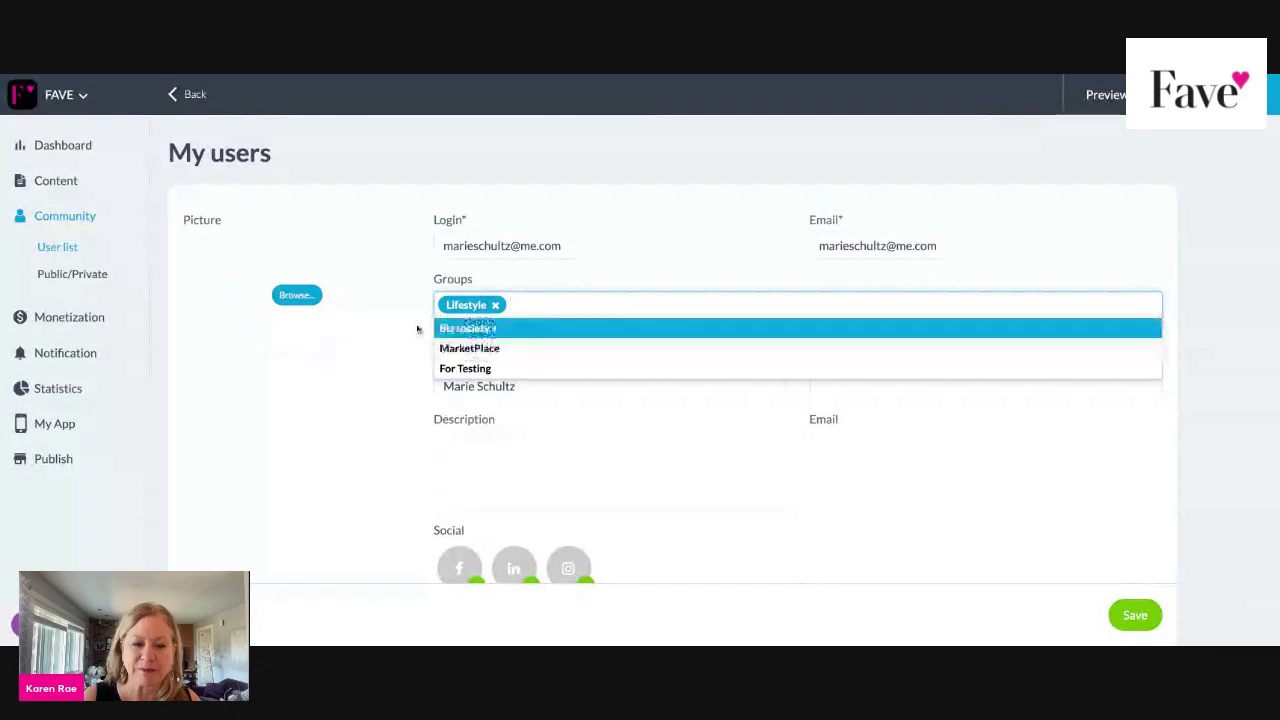
key(Escape)
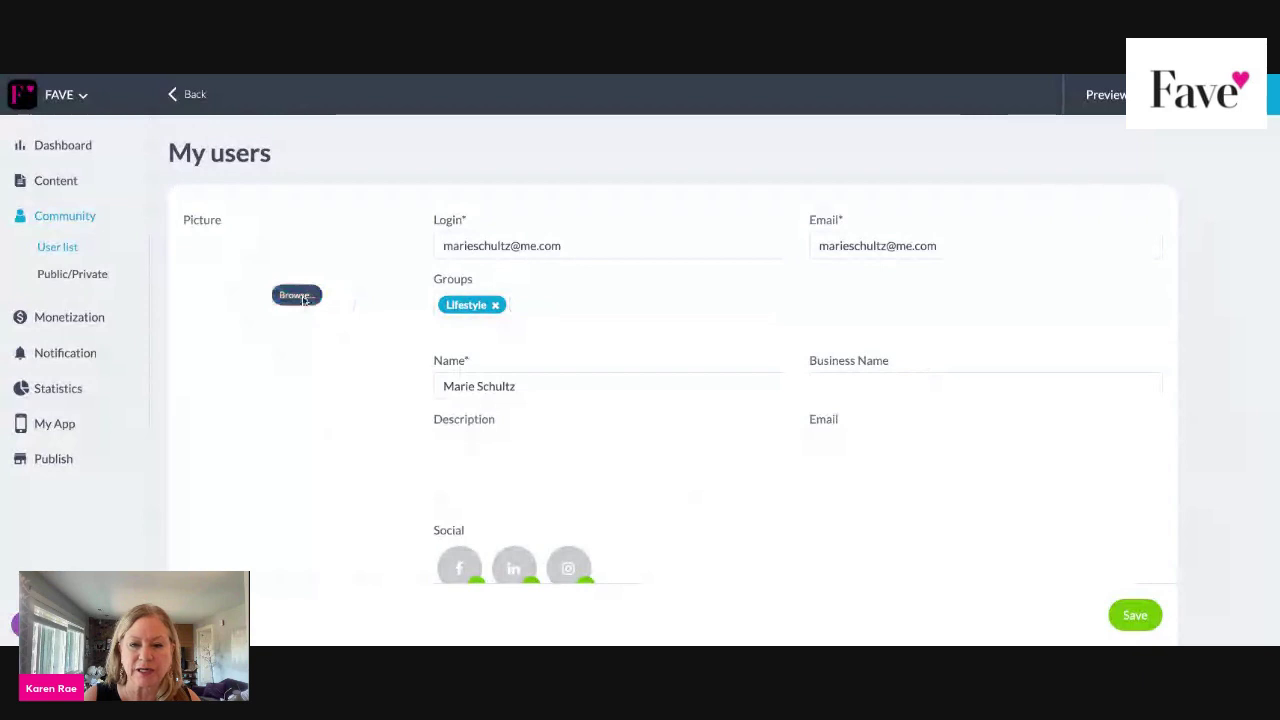
click(296, 295)
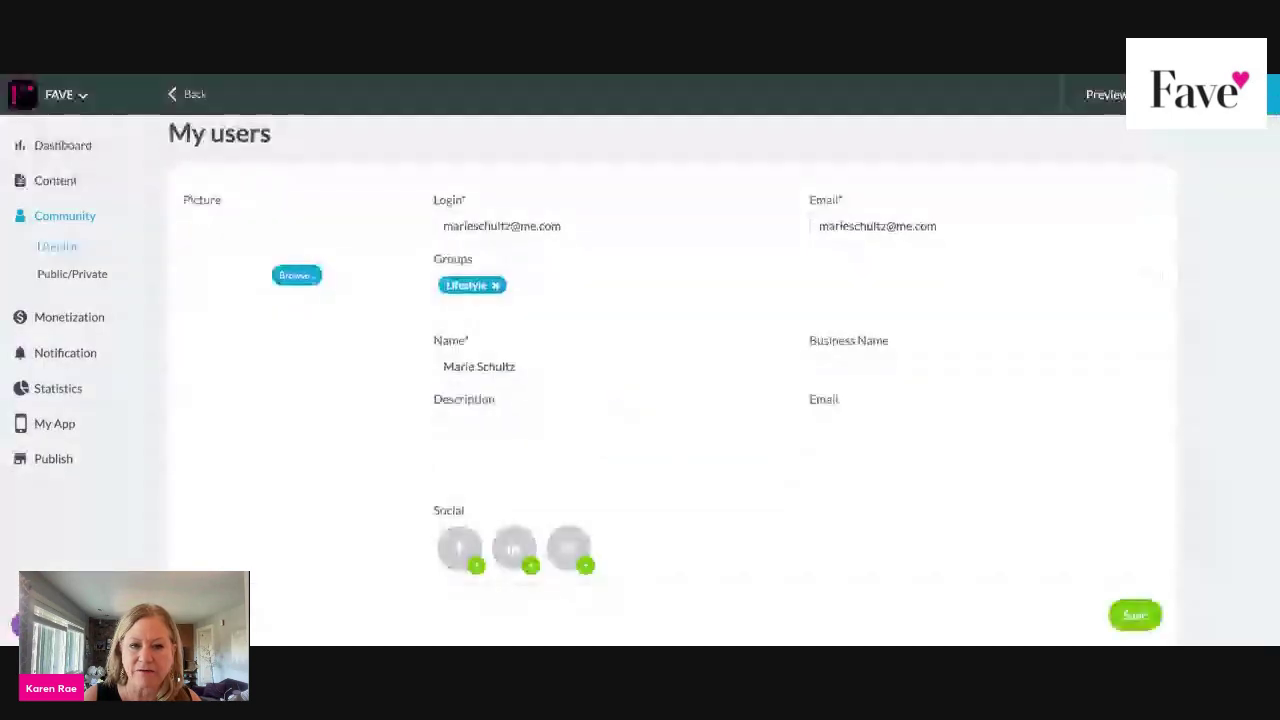
click(1138, 617)
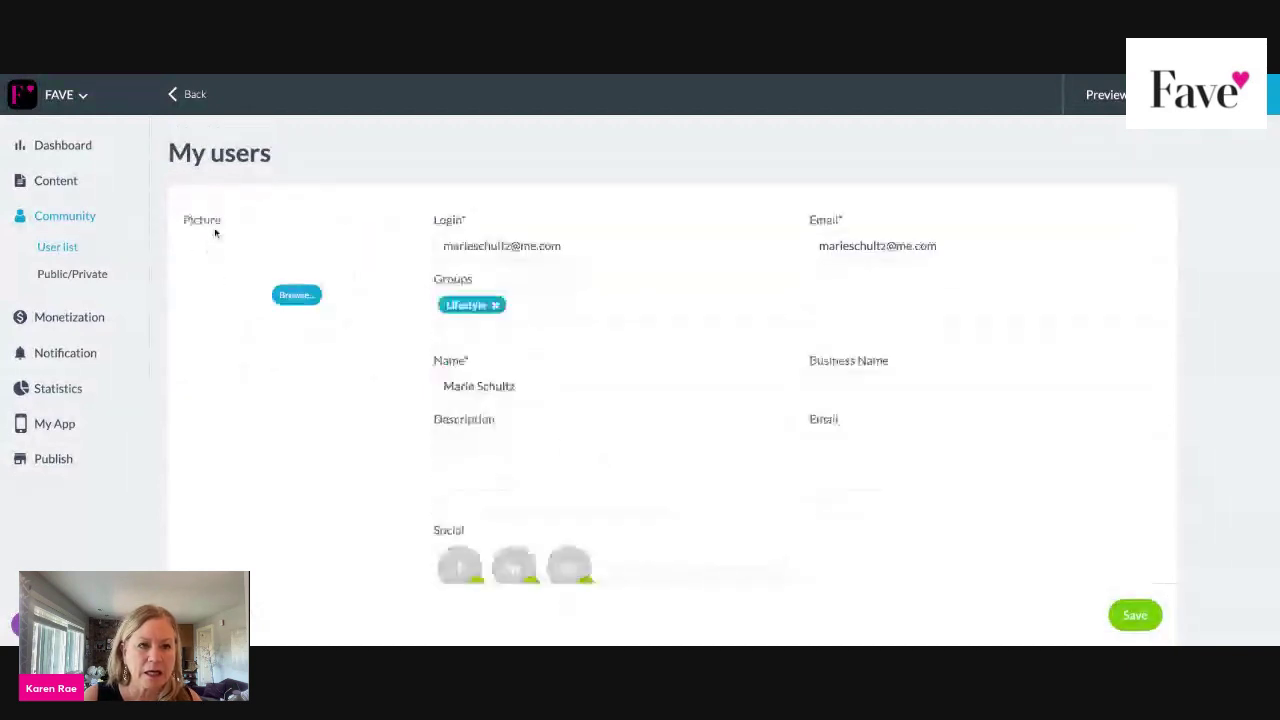
click(186, 96)
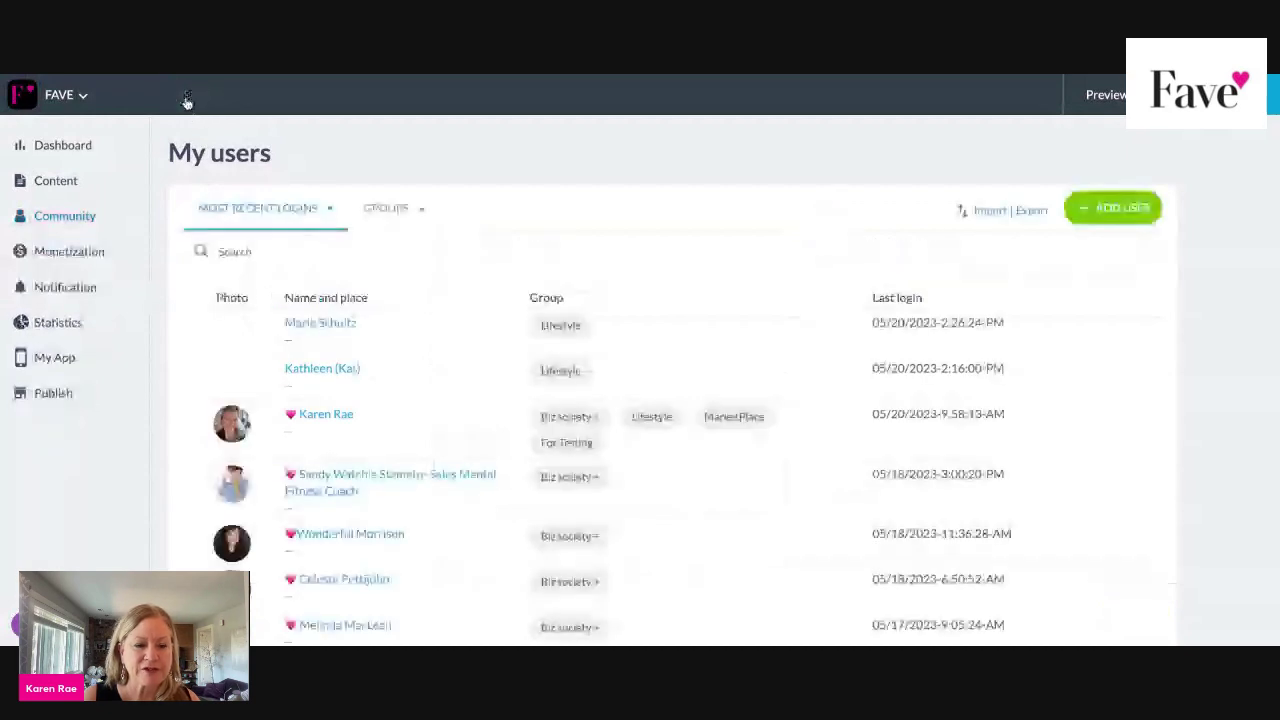
Scroll through the My users list to check members' groups.
scroll(289, 326, down, 3)
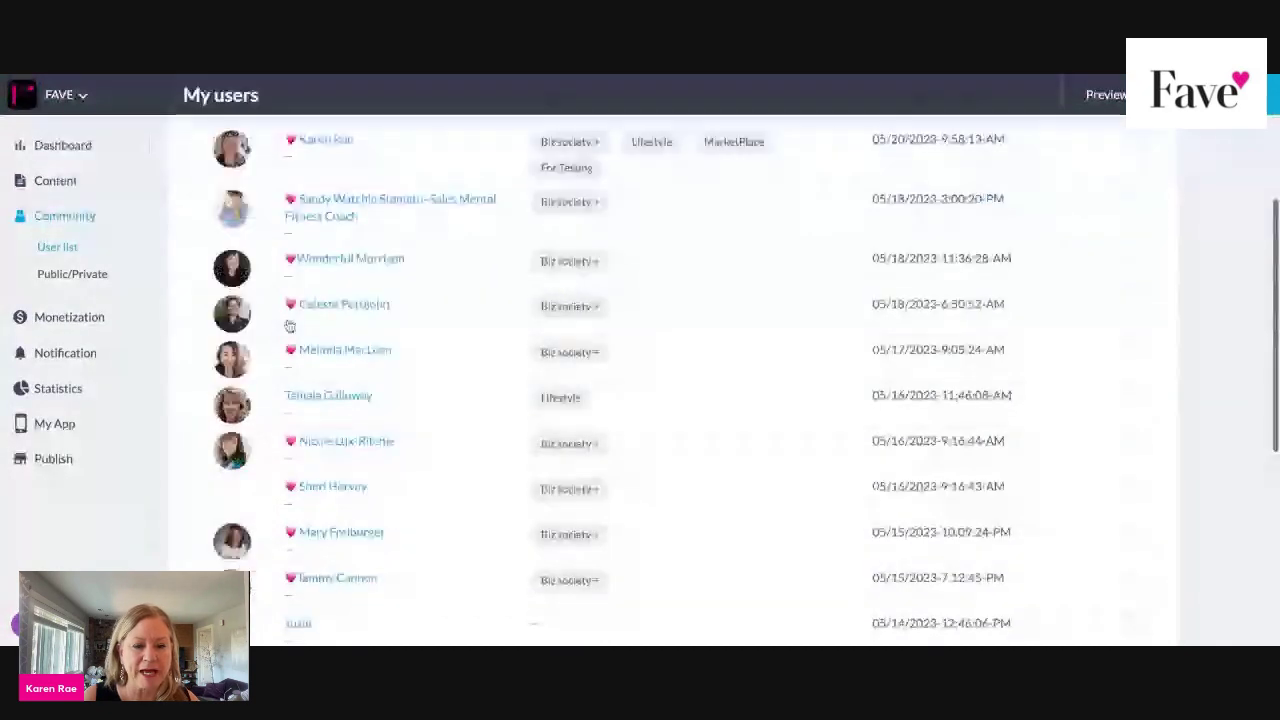
scroll(289, 326, down, 3)
scroll(289, 480, down, 1)
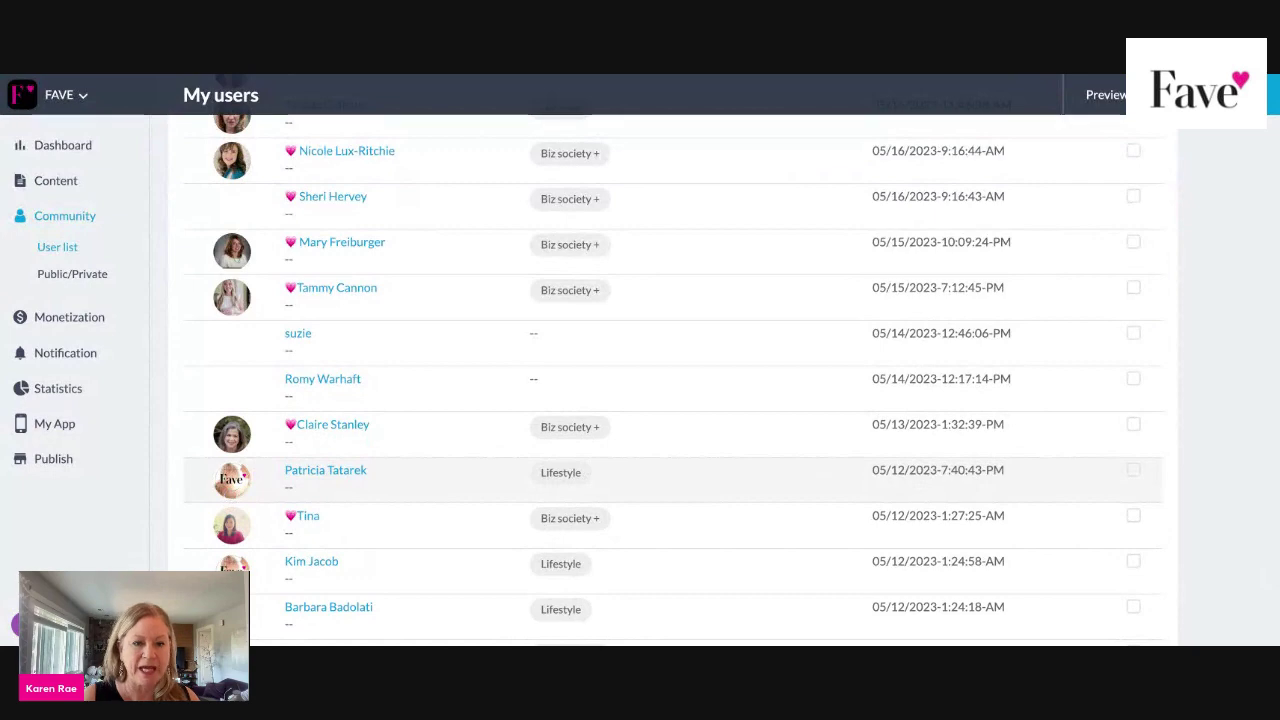
scroll(434, 369, up, 2)
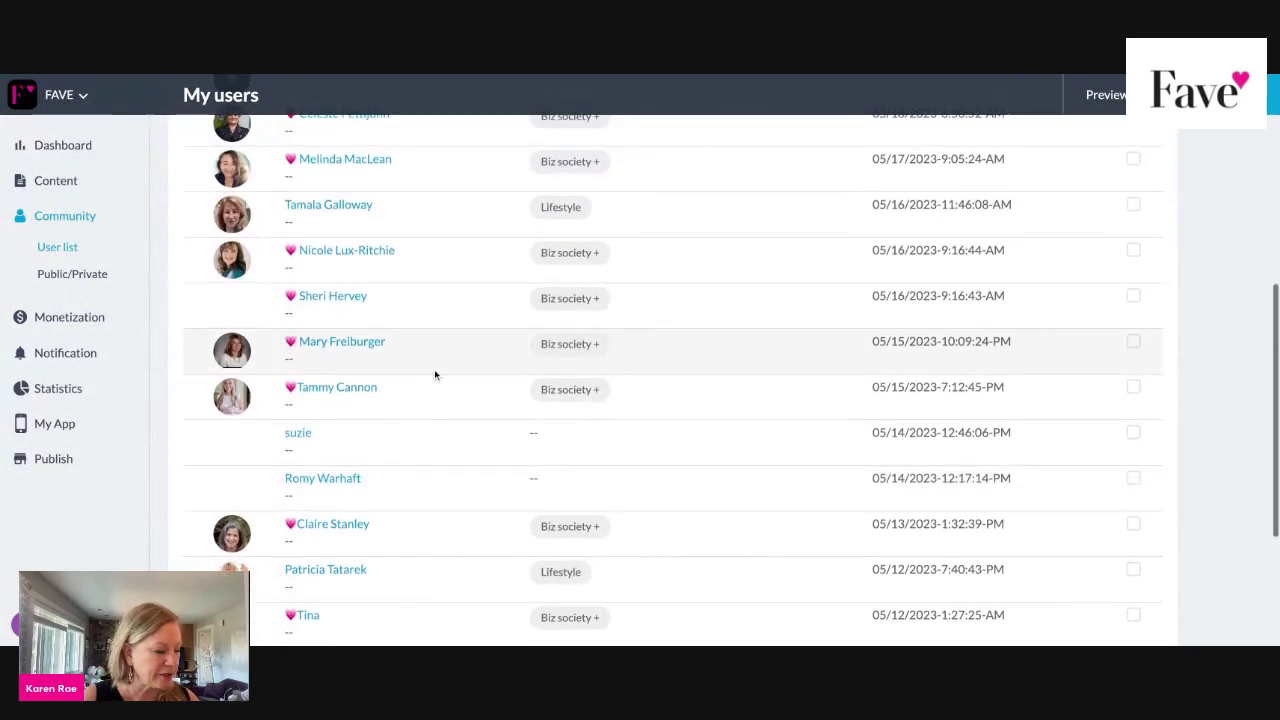
scroll(440, 340, up, 5)
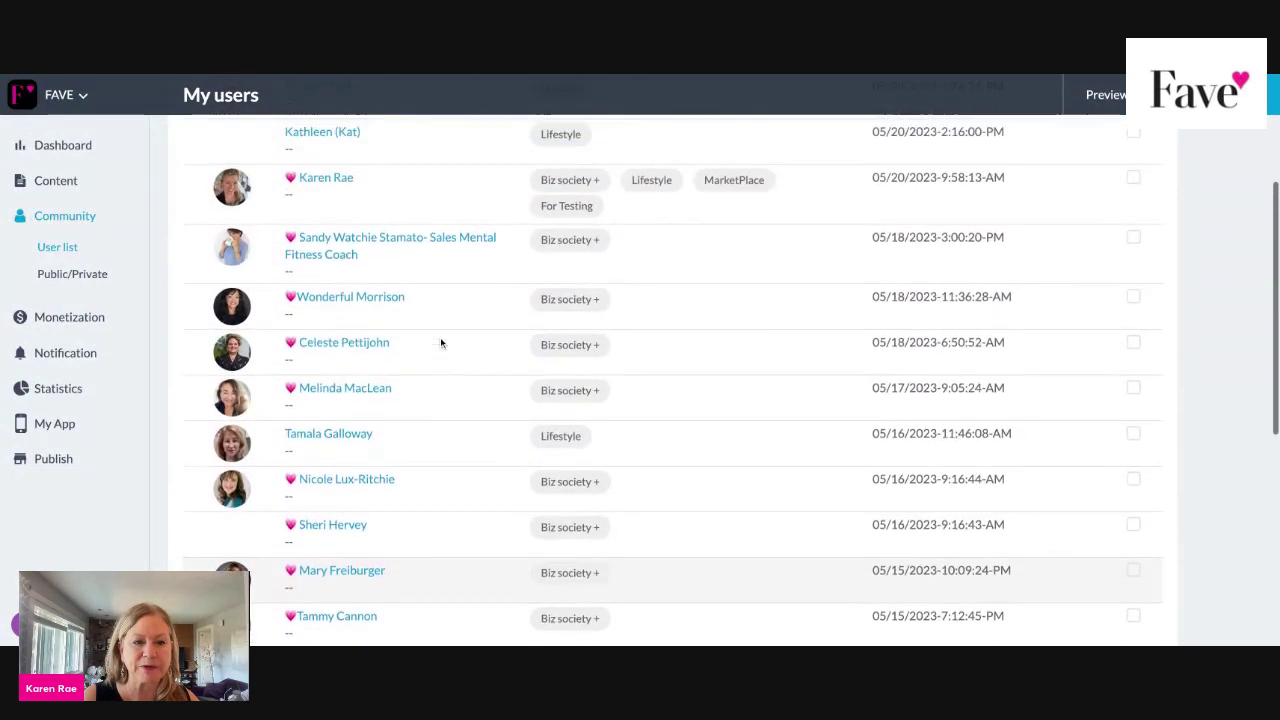
scroll(430, 340, up, 3)
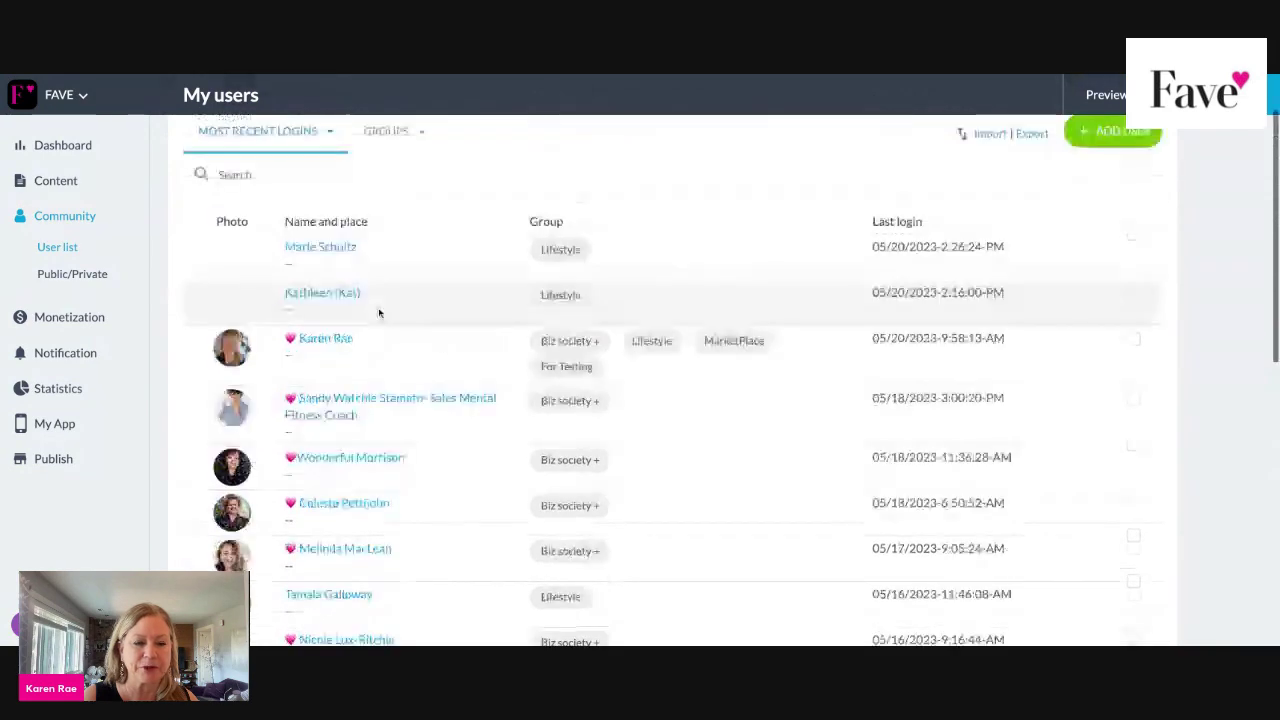
scroll(368, 335, down, 8)
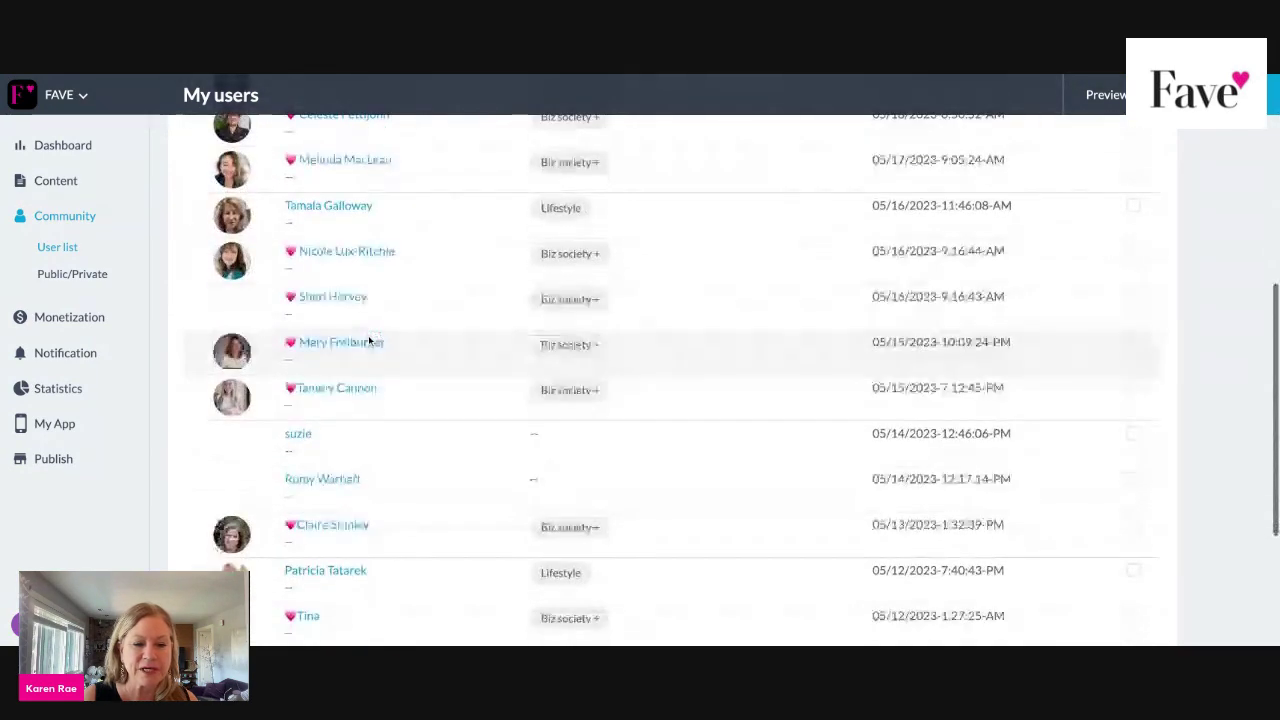
scroll(338, 477, up, 10)
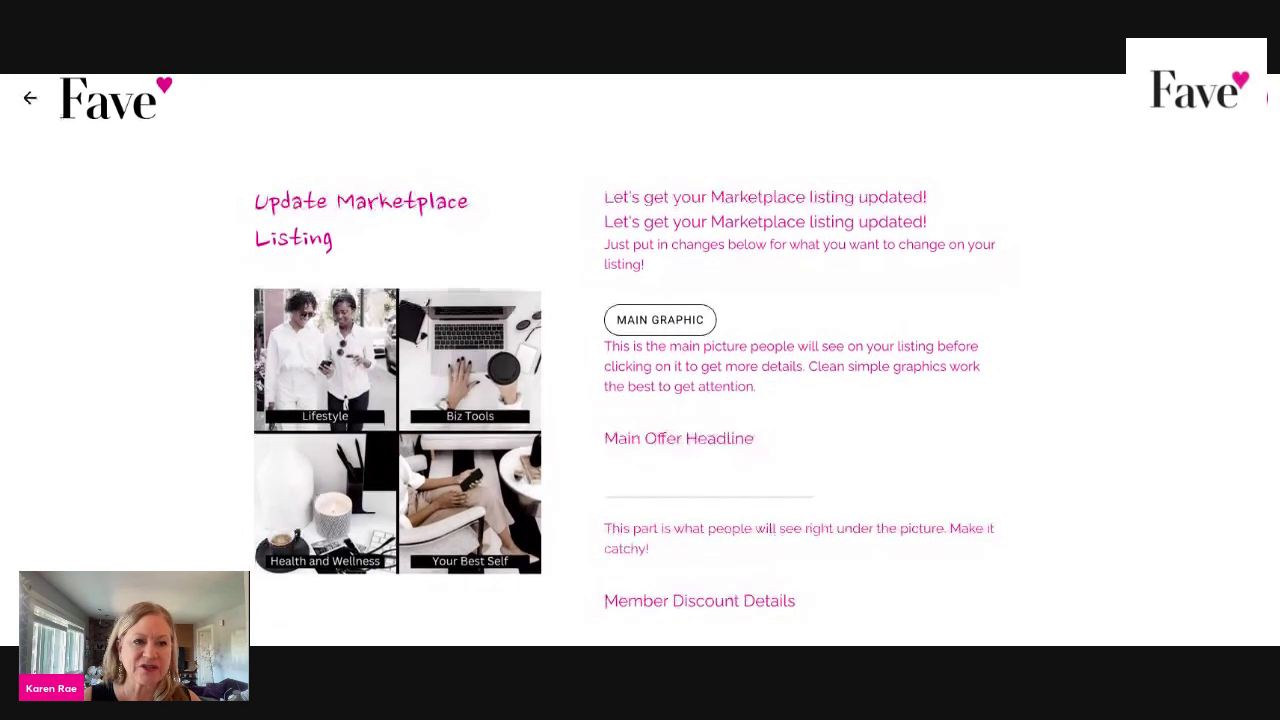
Return to the listing options, open the member chat, and dismiss the SMS notifications prompt.
click(31, 100)
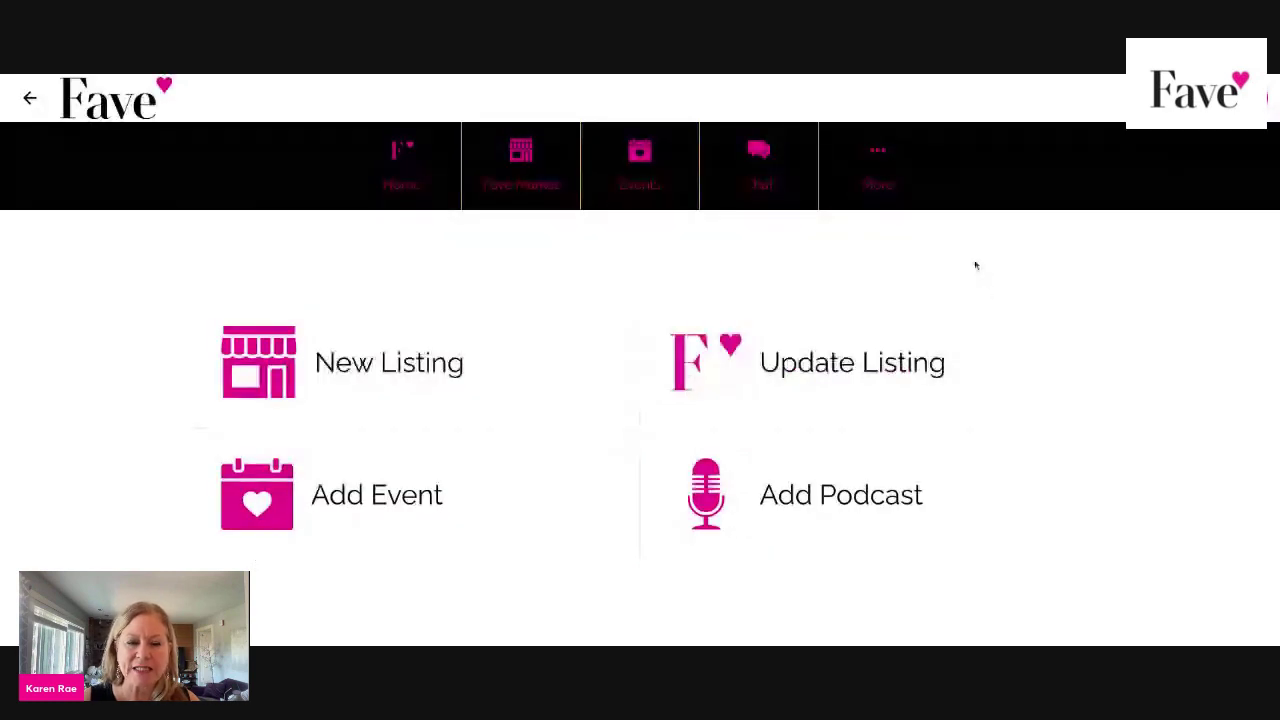
click(760, 157)
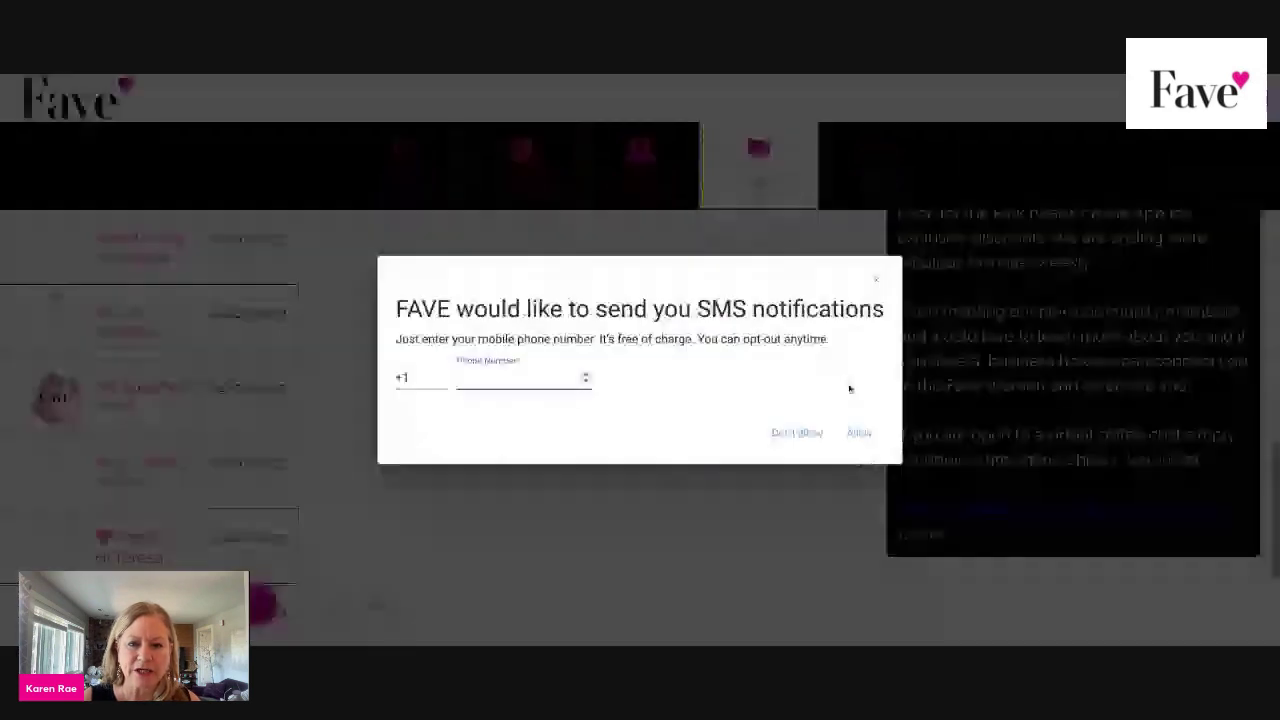
click(874, 281)
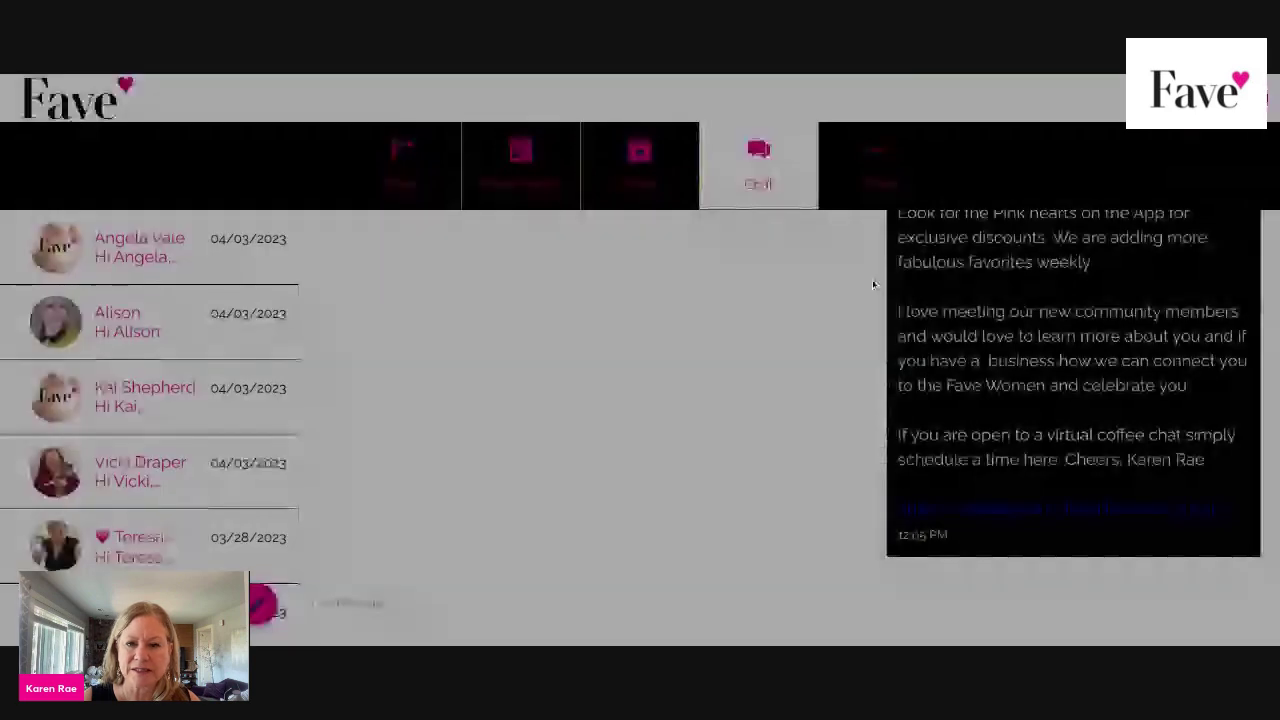
Read the chat welcome message down to its Stripe sign-up and coffee-chat scheduling links.
scroll(1064, 303, up, 3)
scroll(1064, 303, up, 5)
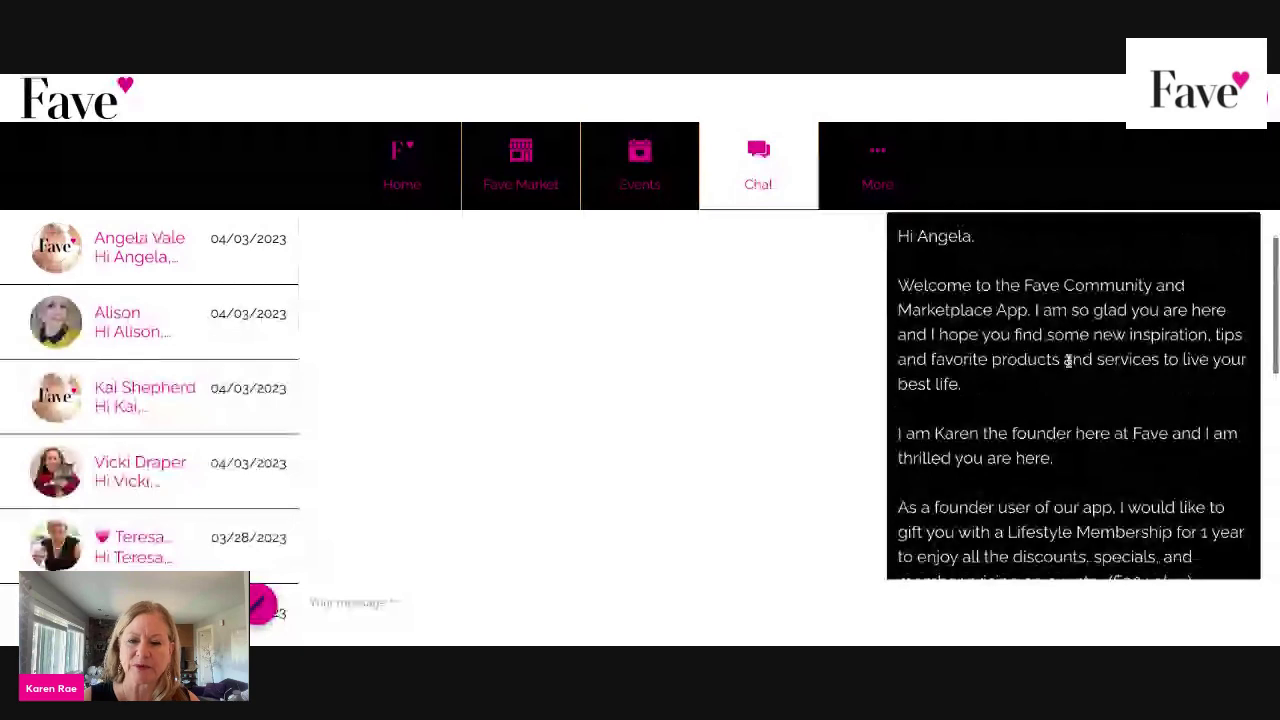
scroll(1063, 366, down, 1)
scroll(1060, 390, down, 2)
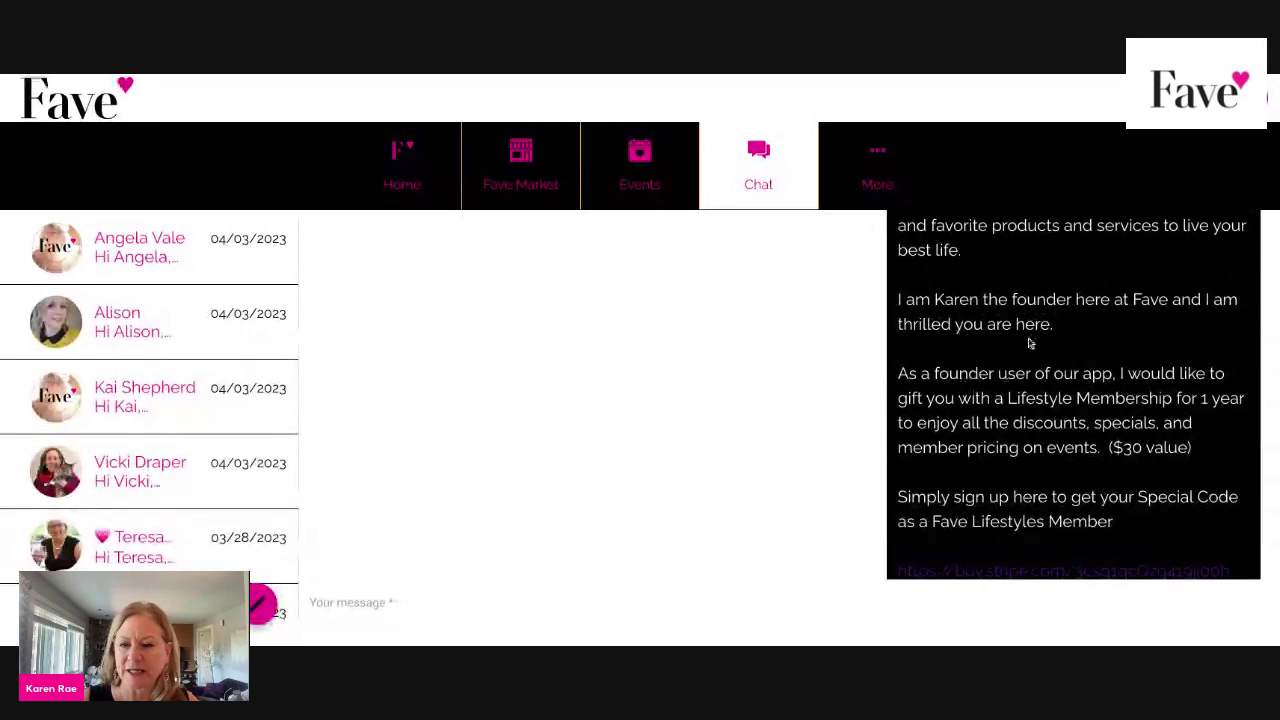
scroll(1030, 343, down, 2)
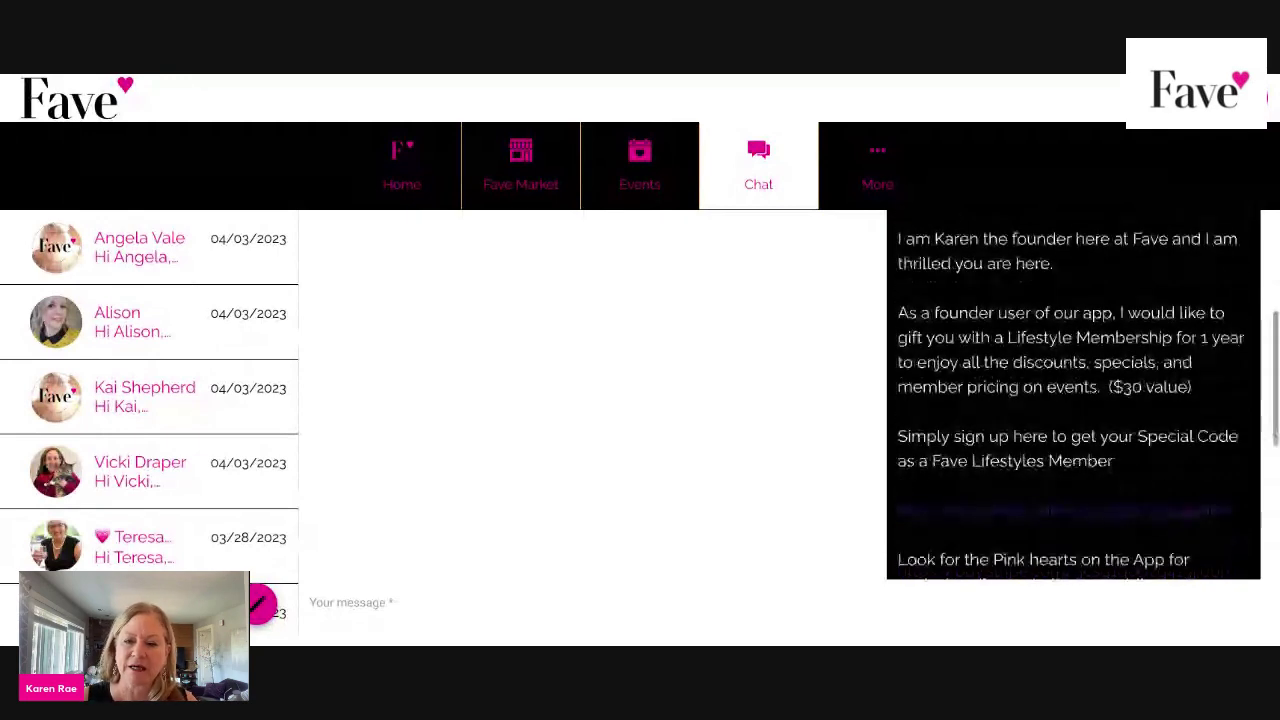
scroll(1060, 390, down, 1)
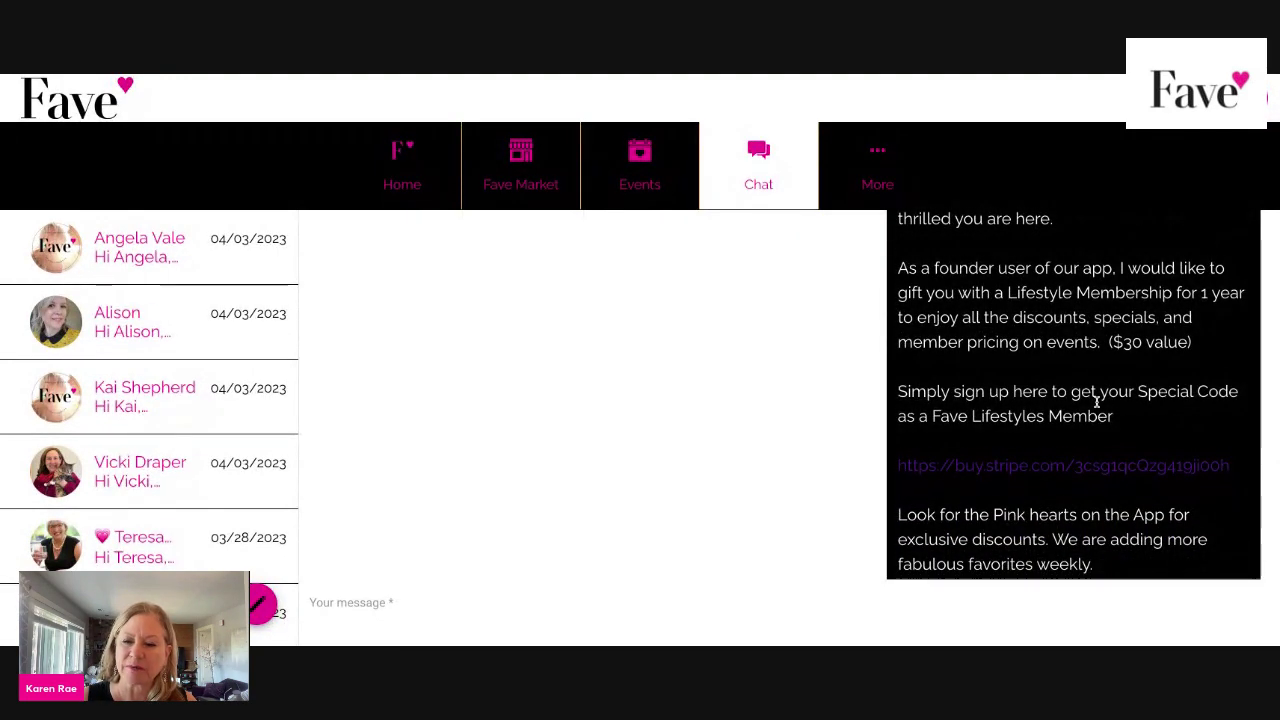
scroll(1096, 400, down, 3)
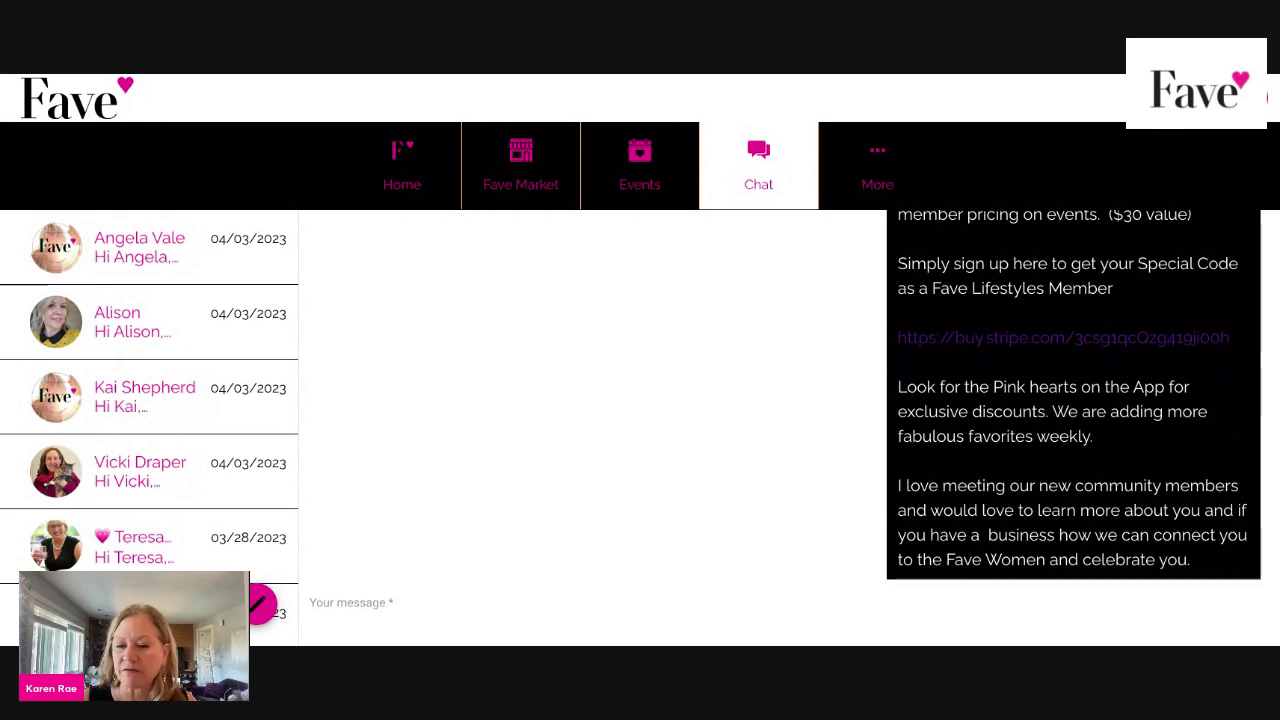
scroll(1073, 395, down, 2)
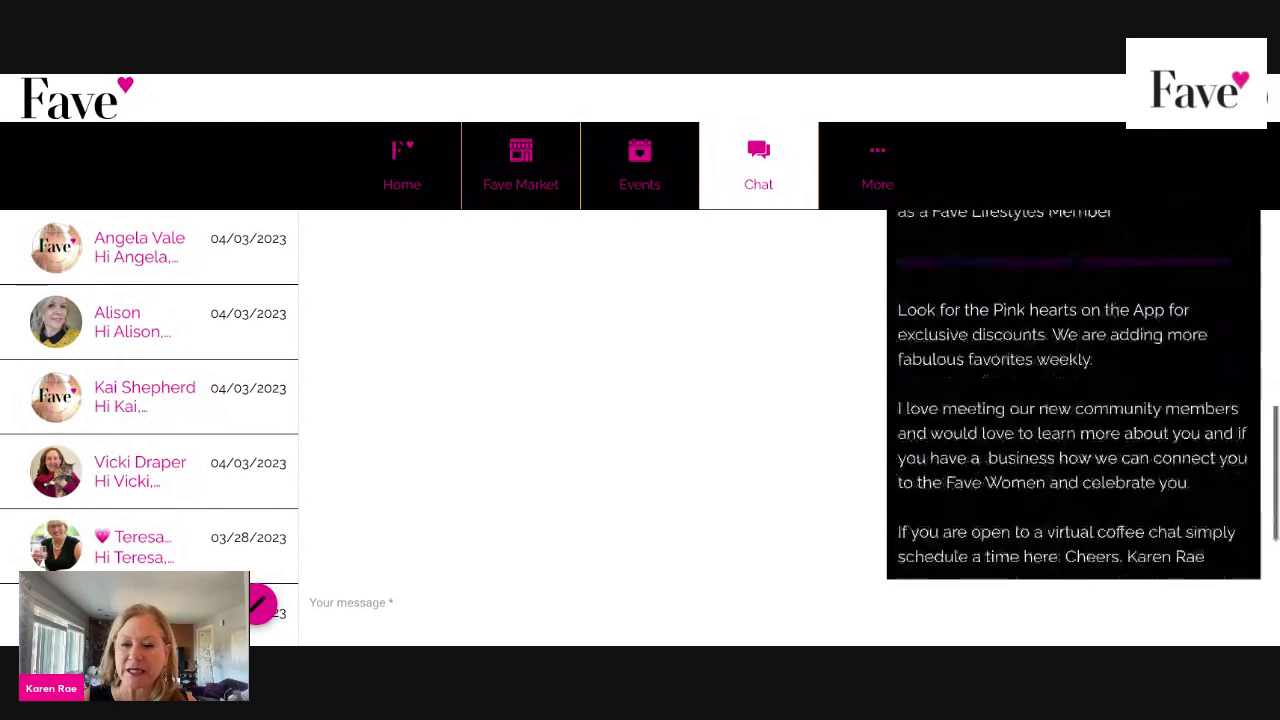
scroll(1073, 395, down, 2)
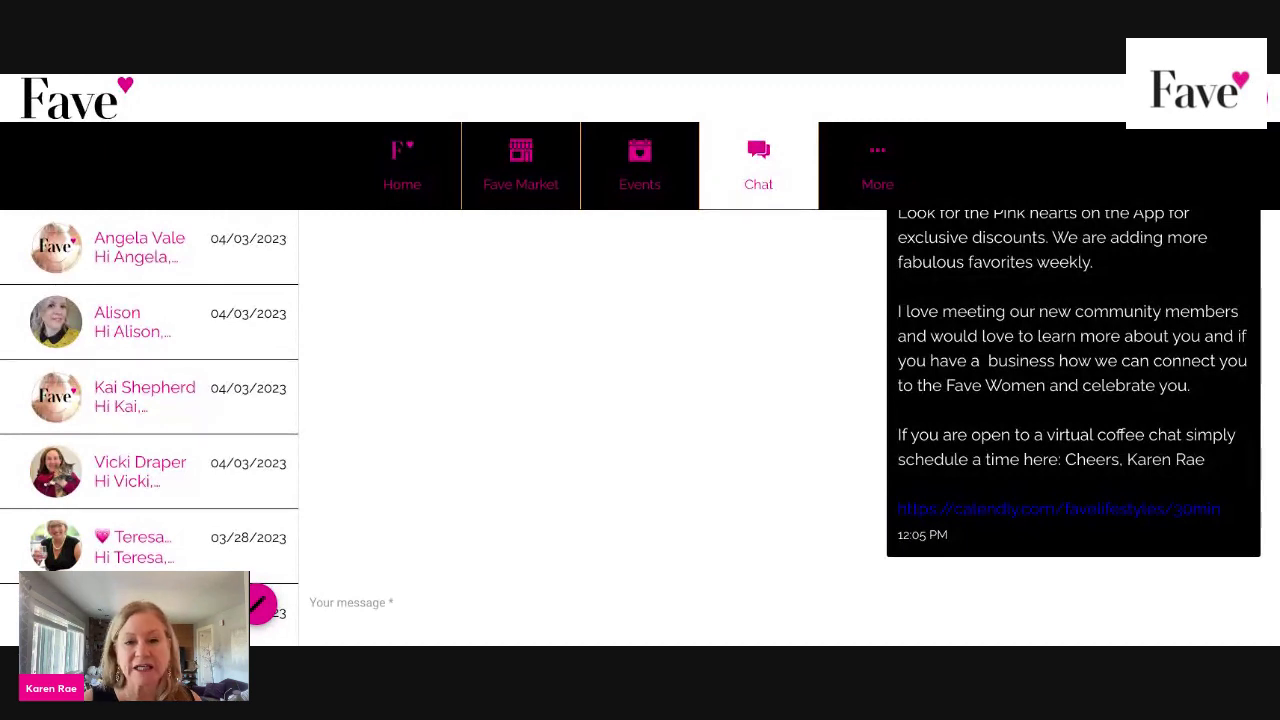
scroll(1057, 349, up, 2)
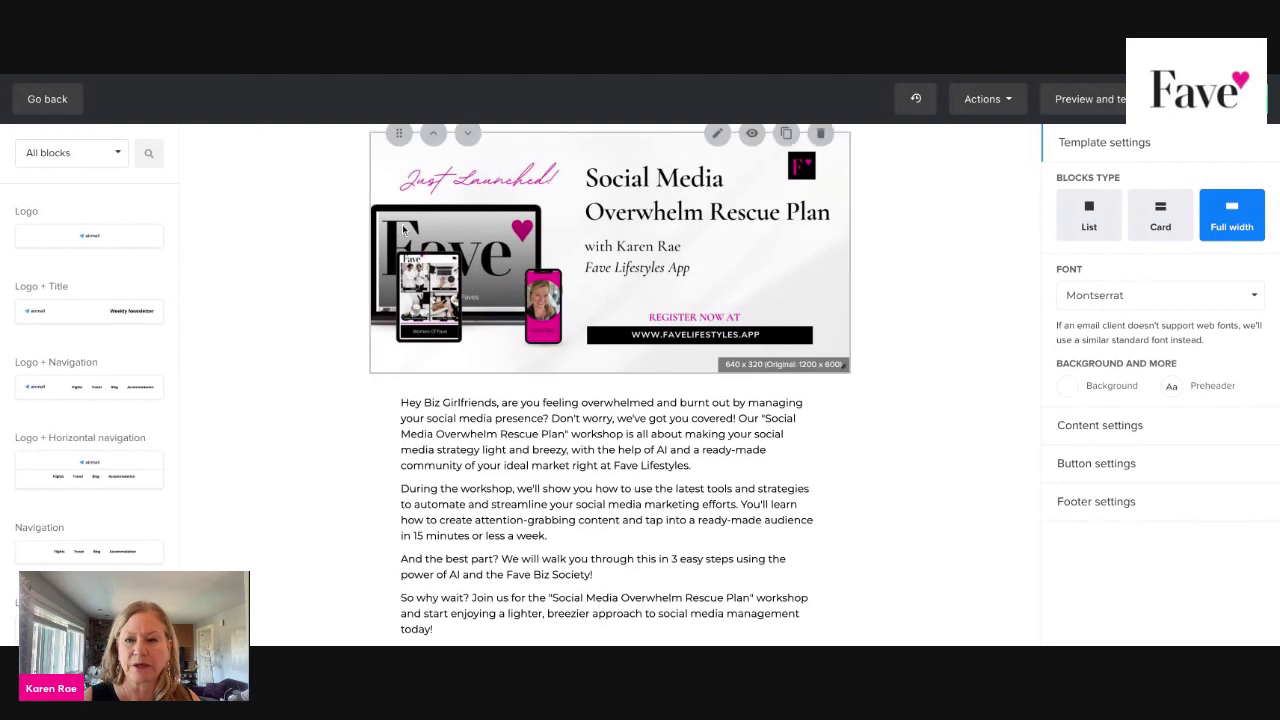
Leave the campaign review and show MailerLite's Subscribers list of 630 active subscribers.
scroll(403, 229, down, 1)
scroll(470, 240, up, 3)
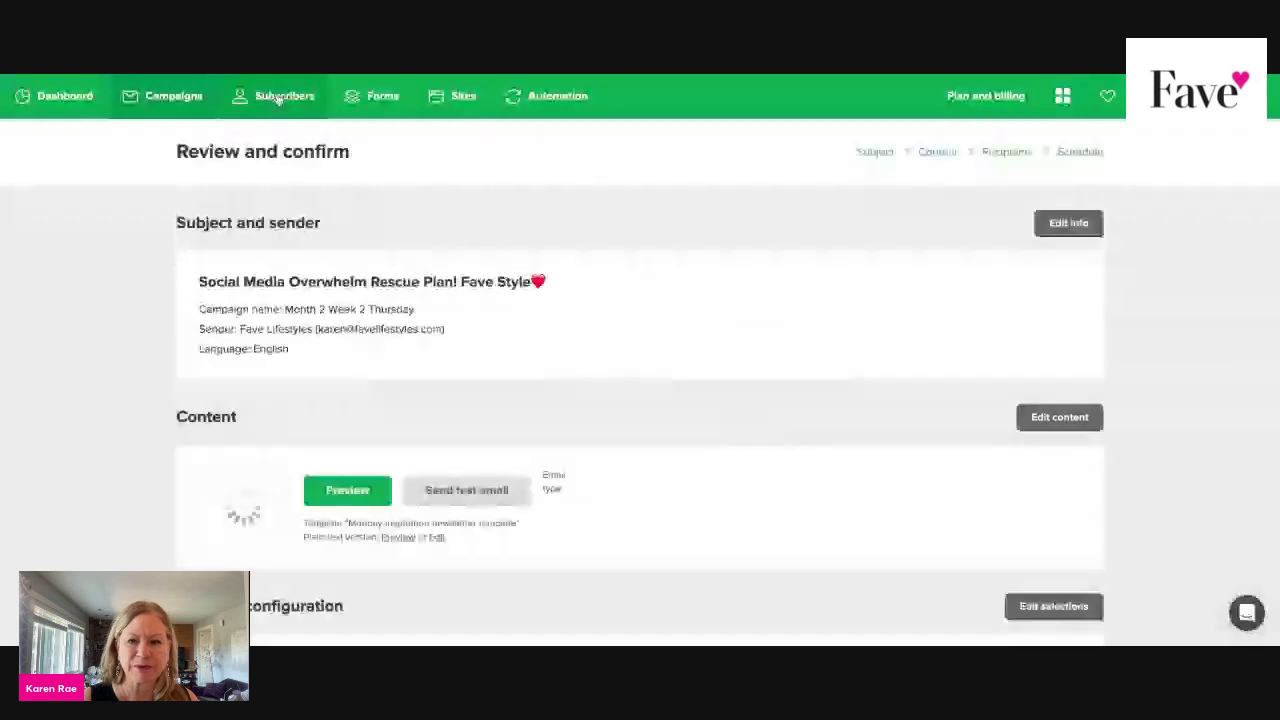
click(279, 98)
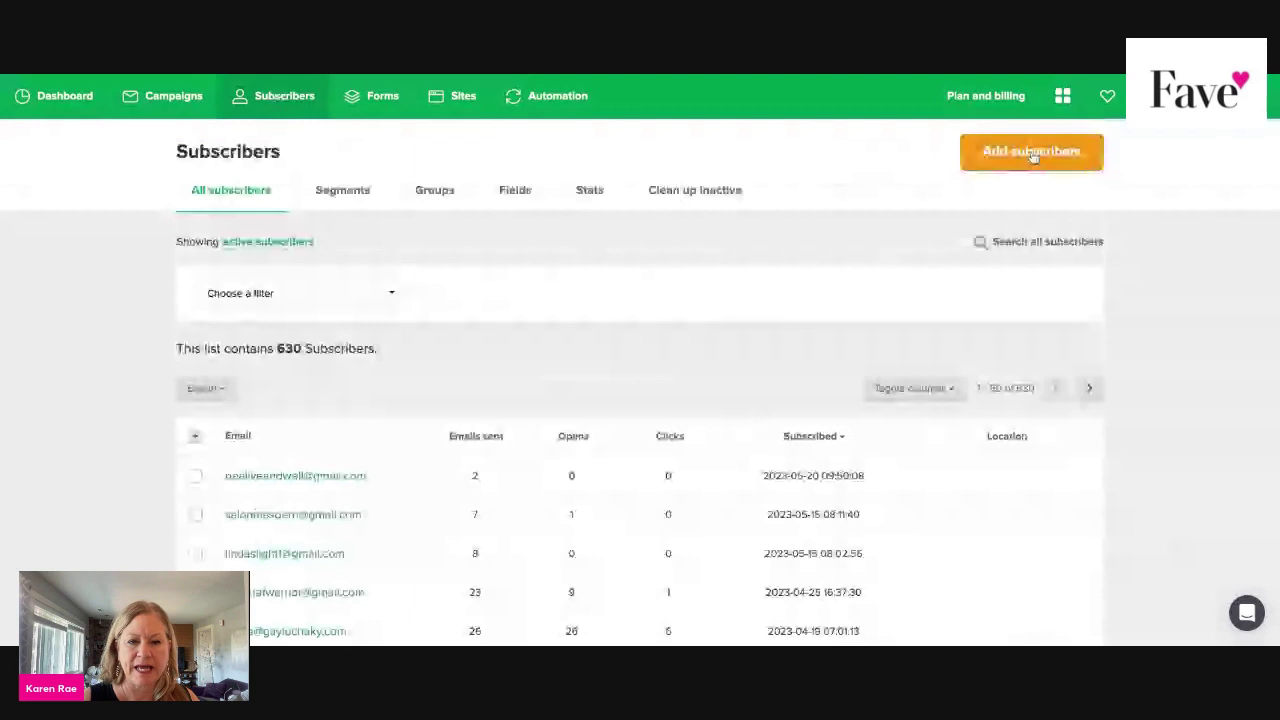
Start adding a single subscriber and paste a saved address into the Email field.
click(1033, 153)
click(603, 190)
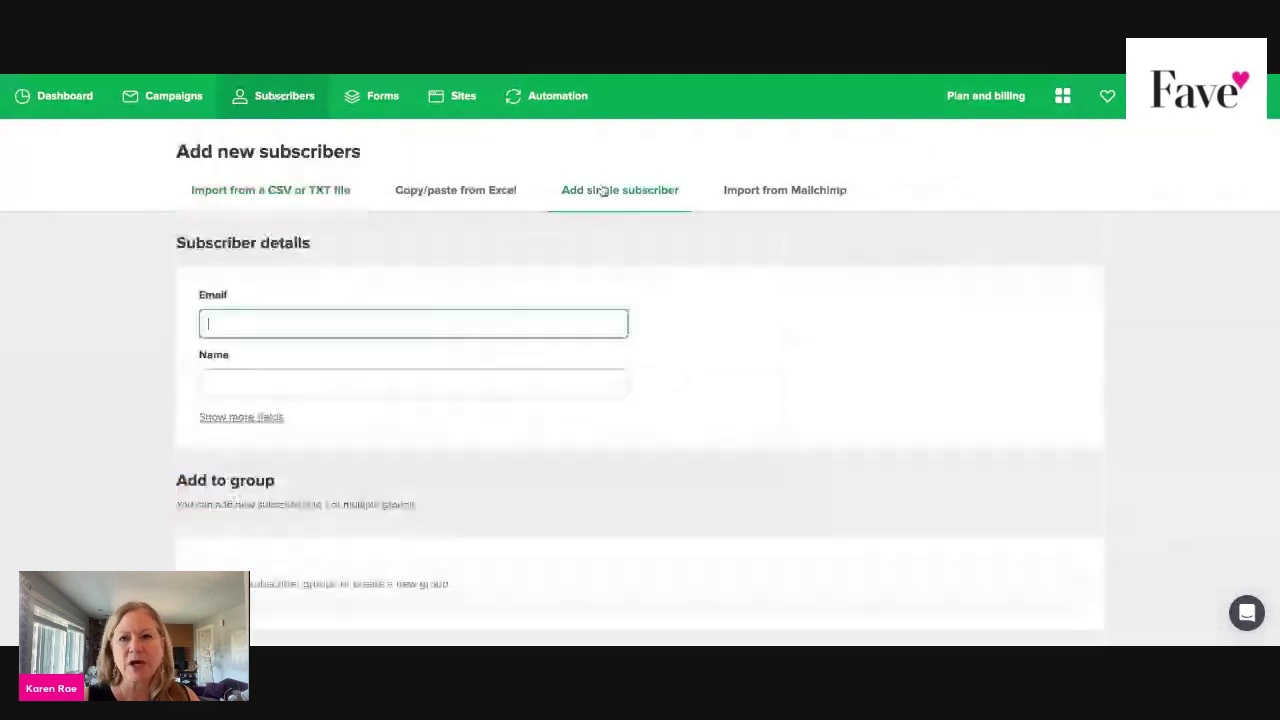
key(ctrl+v)
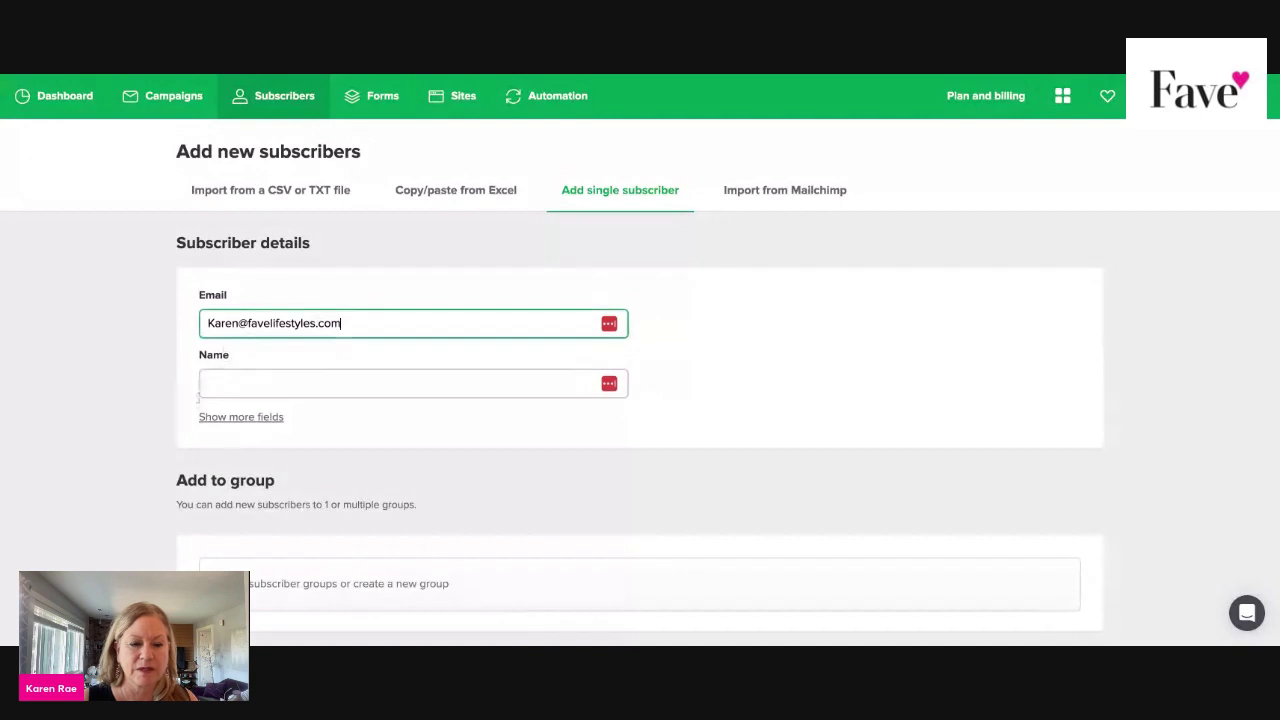
Replace the pasted email with a name, then clear it so Email and Name stay empty.
triple_click(340, 324)
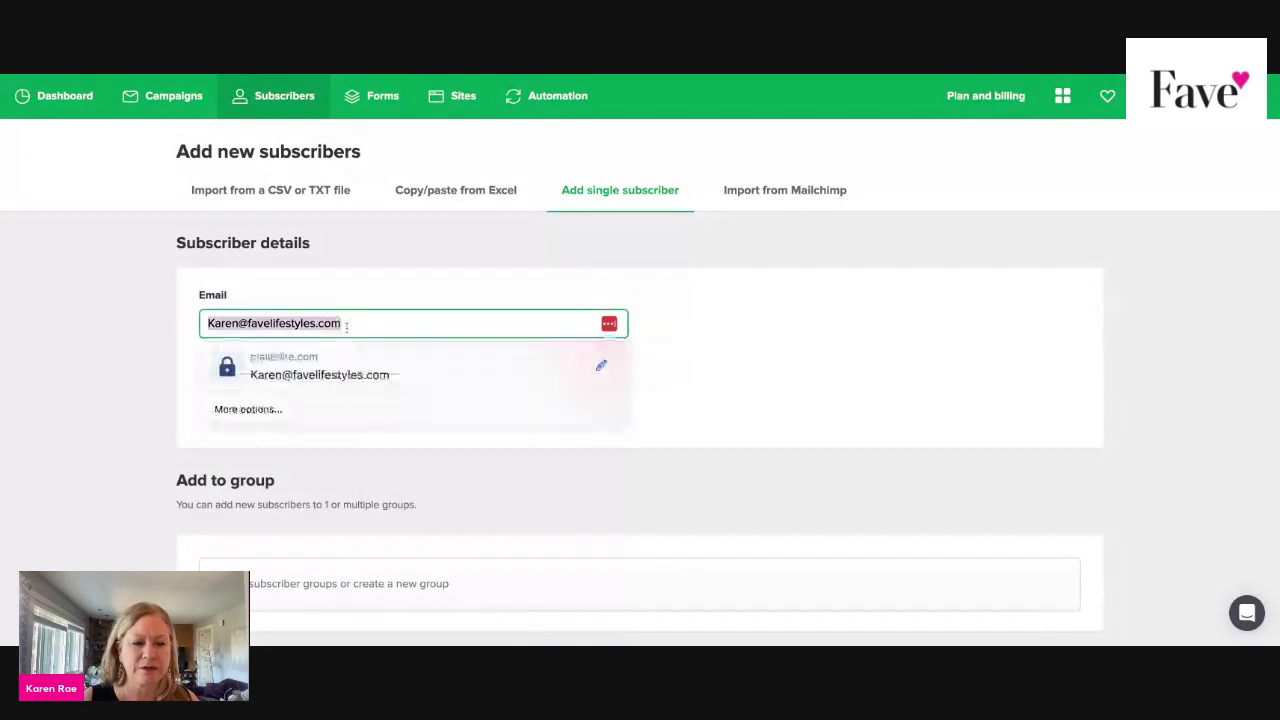
triple_click(290, 323)
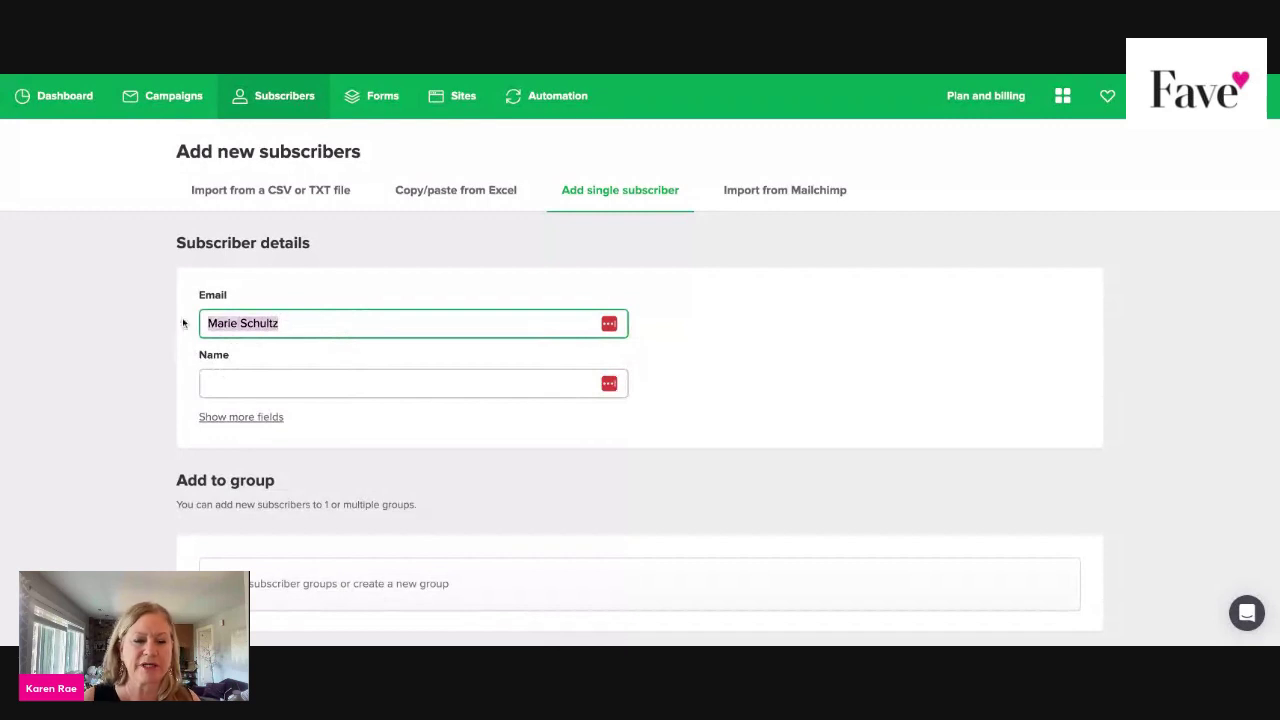
key(ctrl+x)
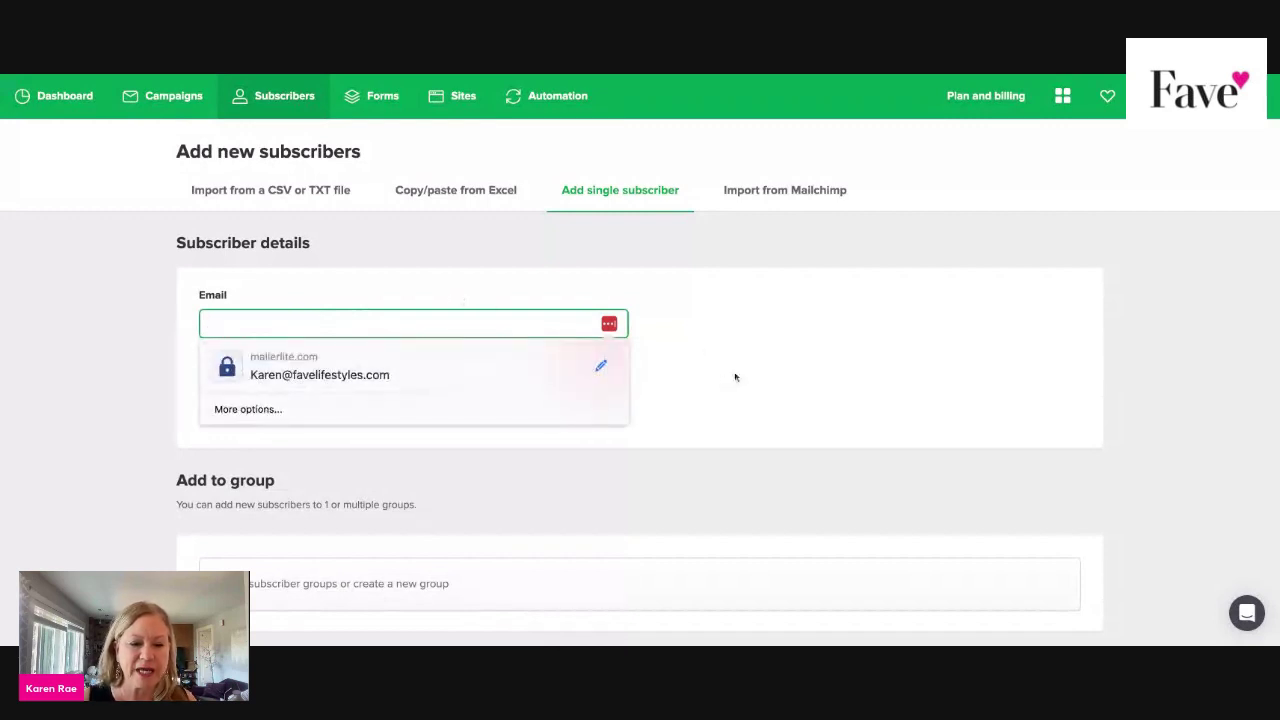
click(735, 377)
scroll(438, 493, down, 1)
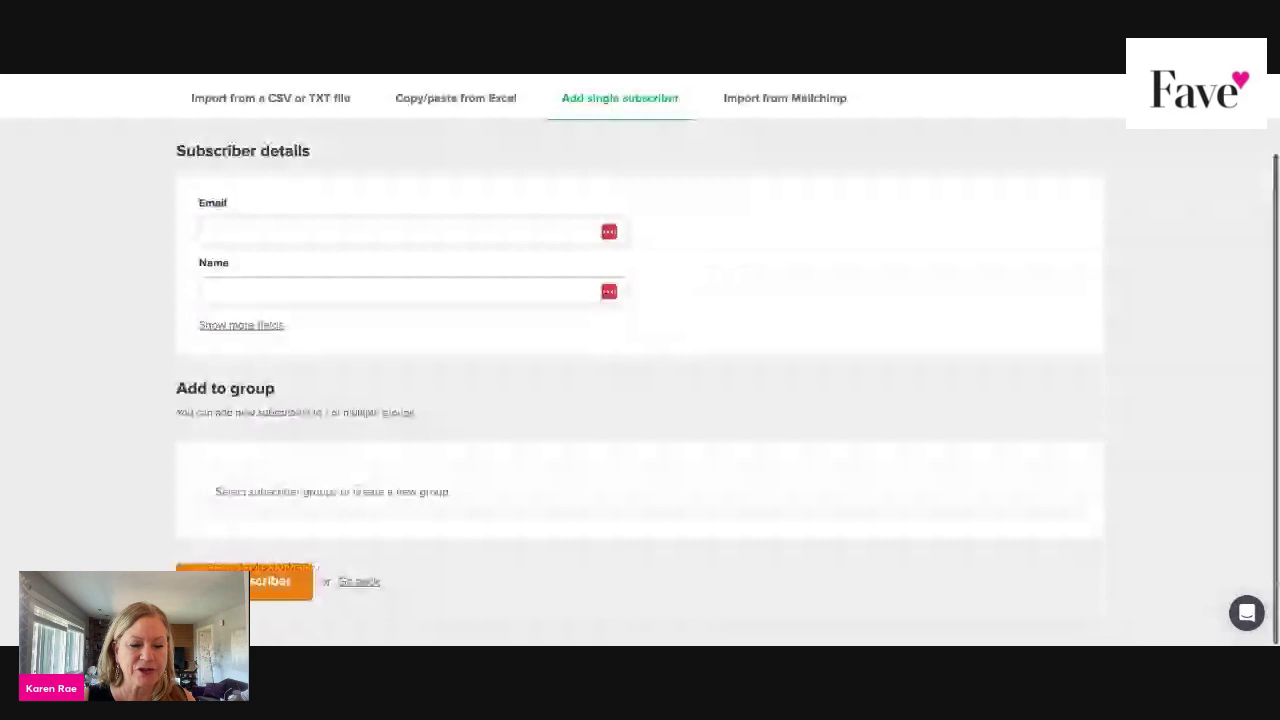
Add the Free Lifestyle Membership group to the subscriber, then remove it again.
click(432, 494)
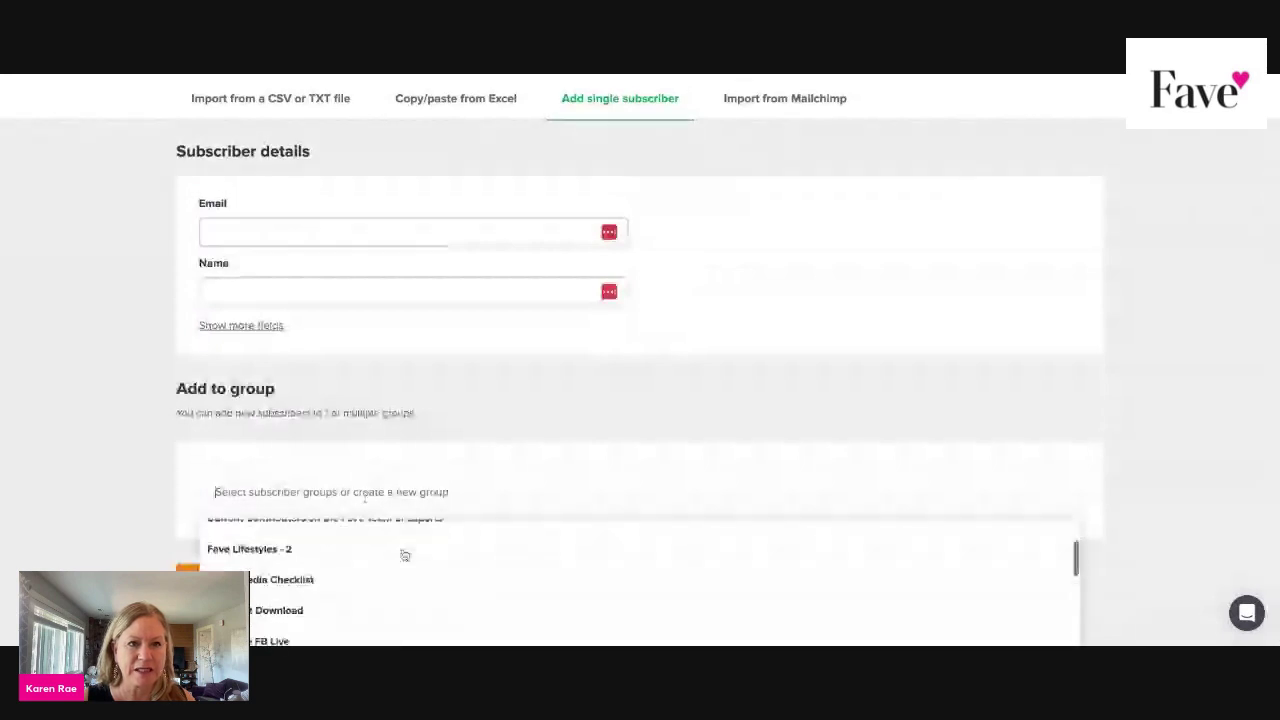
scroll(405, 555, down, 4)
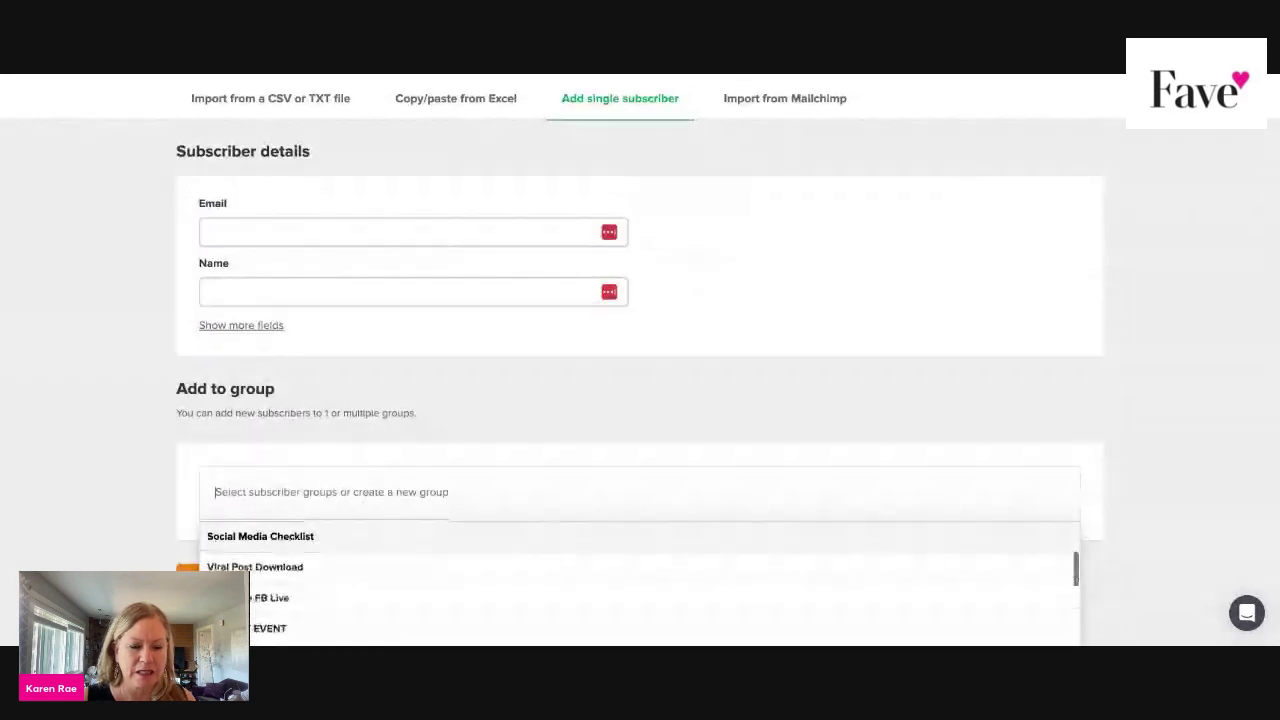
scroll(405, 580, down, 3)
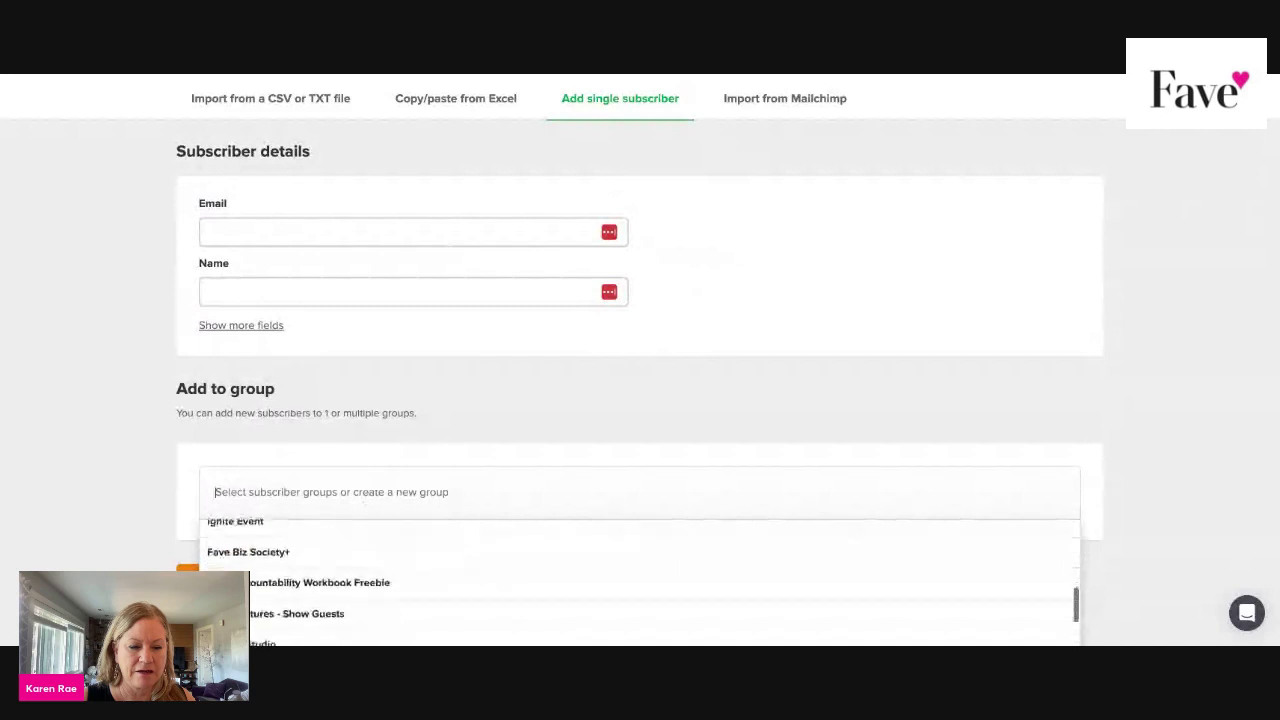
scroll(640, 585, down, 2)
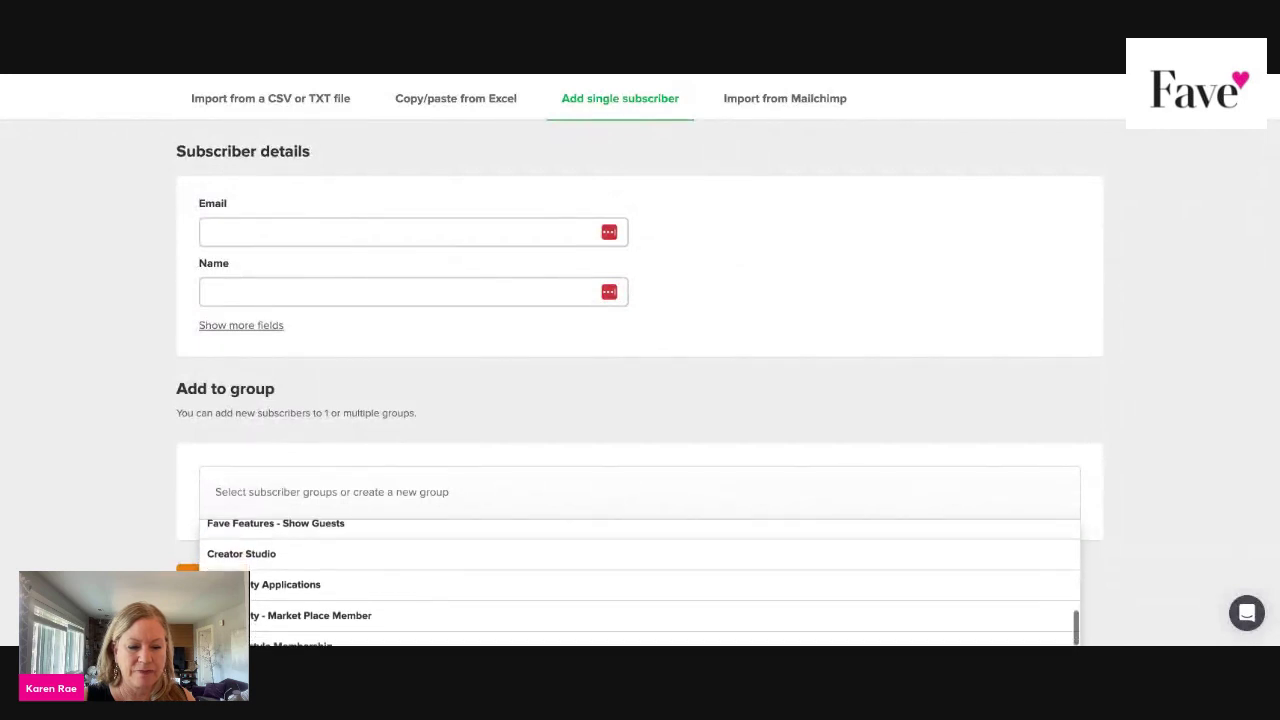
scroll(640, 583, down, 2)
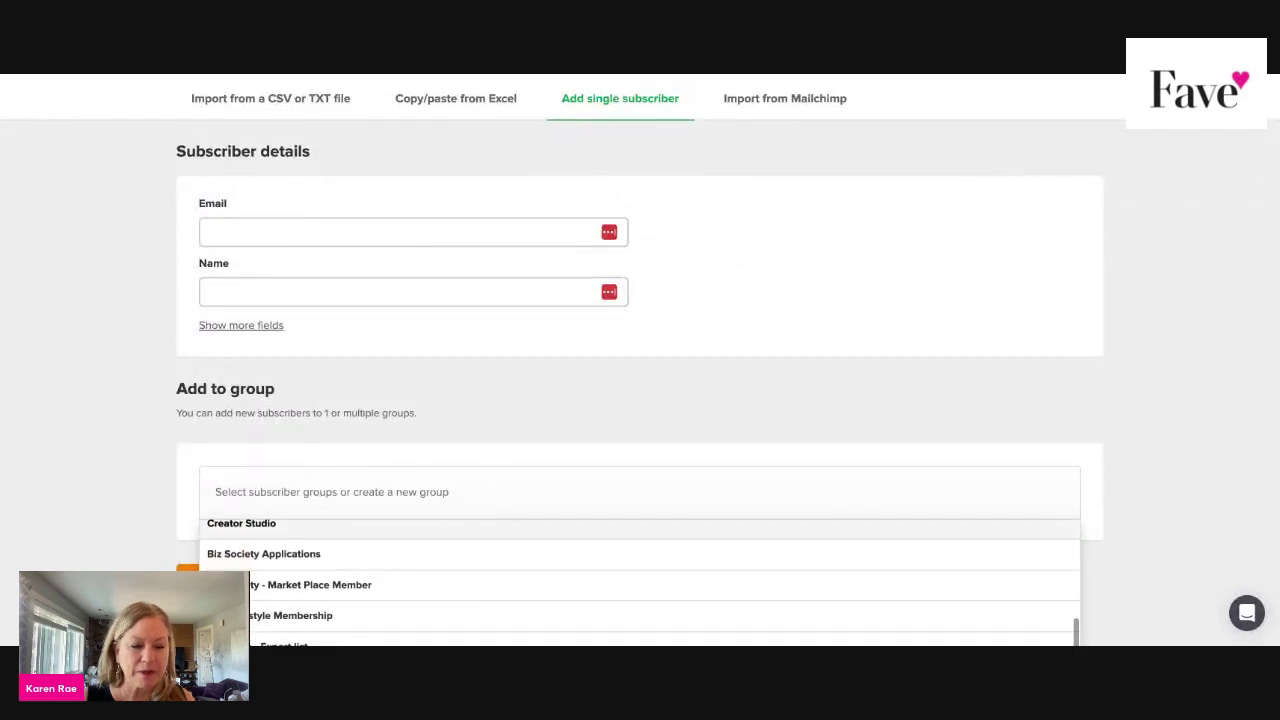
scroll(640, 583, down, 1)
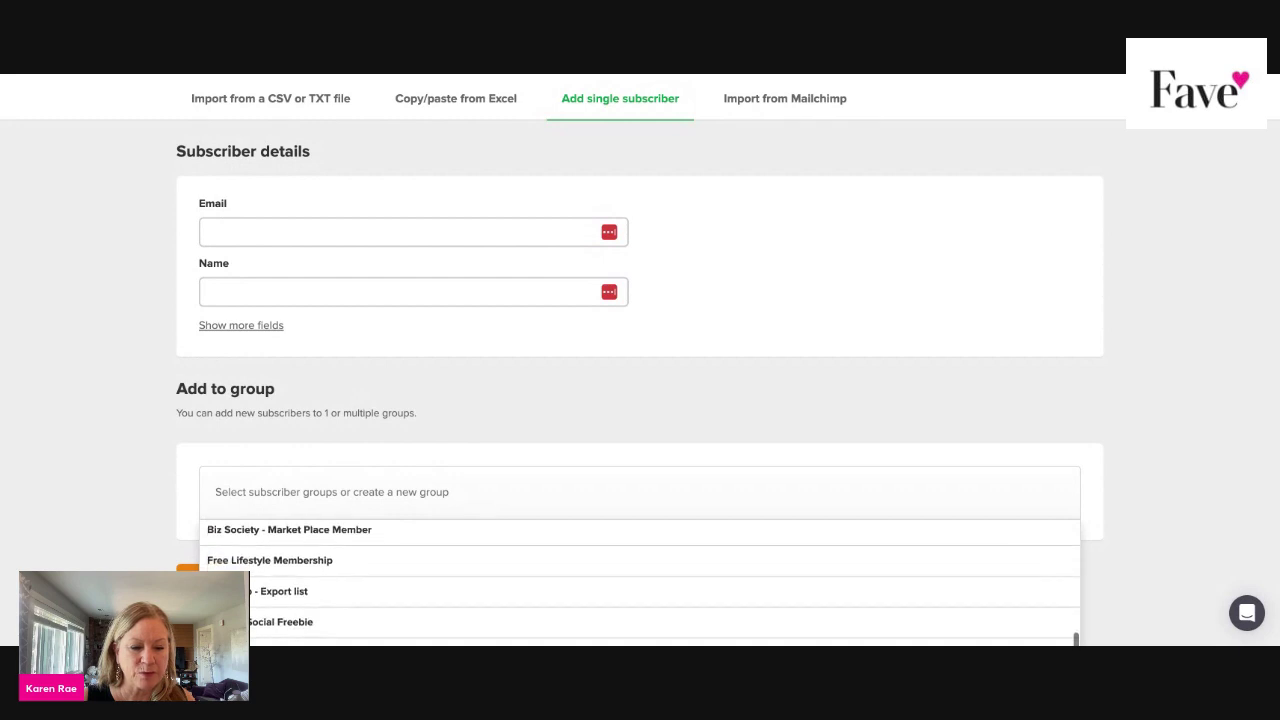
click(640, 561)
scroll(640, 585, up, 2)
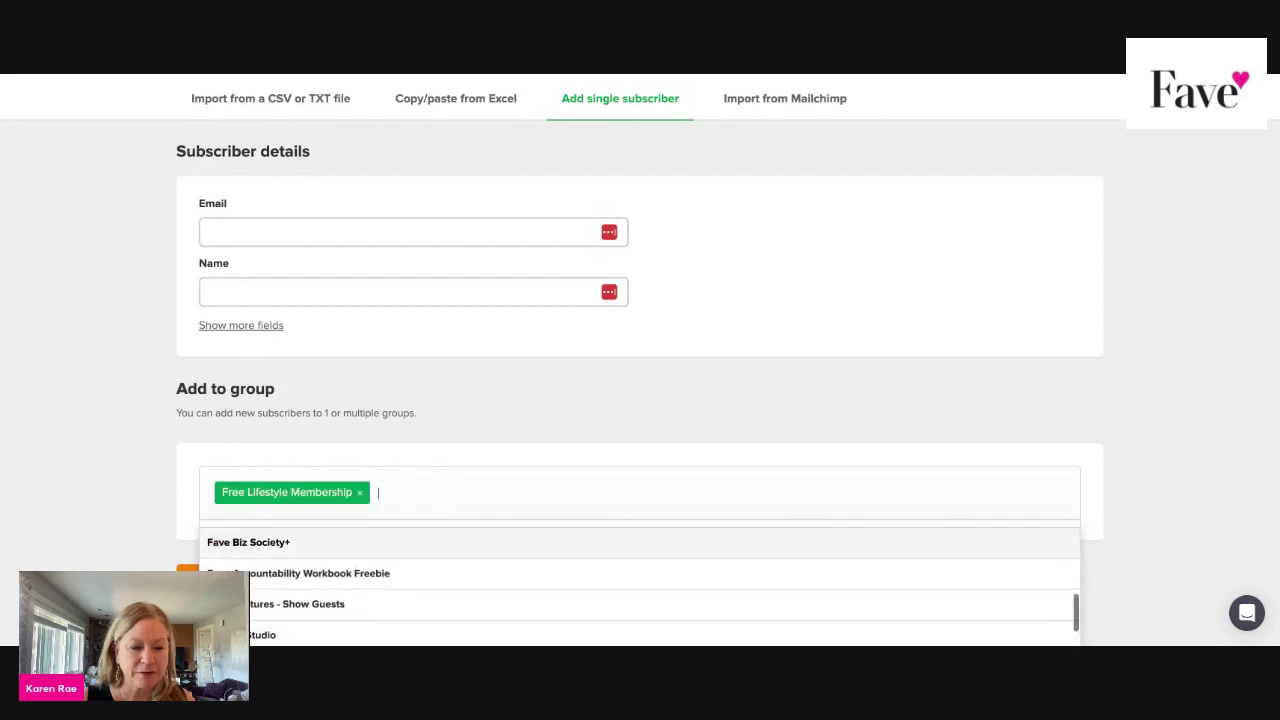
click(360, 493)
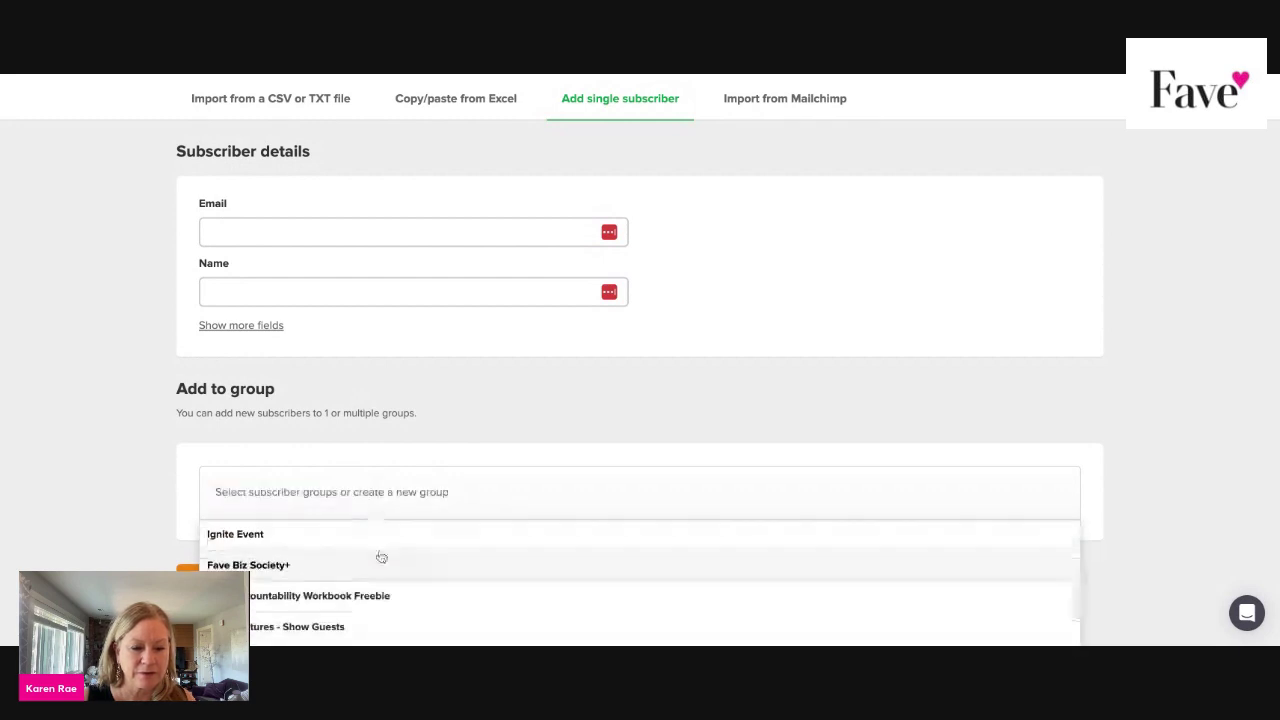
Choose the Fave App - Export list group for the new subscriber.
scroll(380, 557, down, 1)
scroll(380, 557, down, 2)
scroll(380, 557, up, 3)
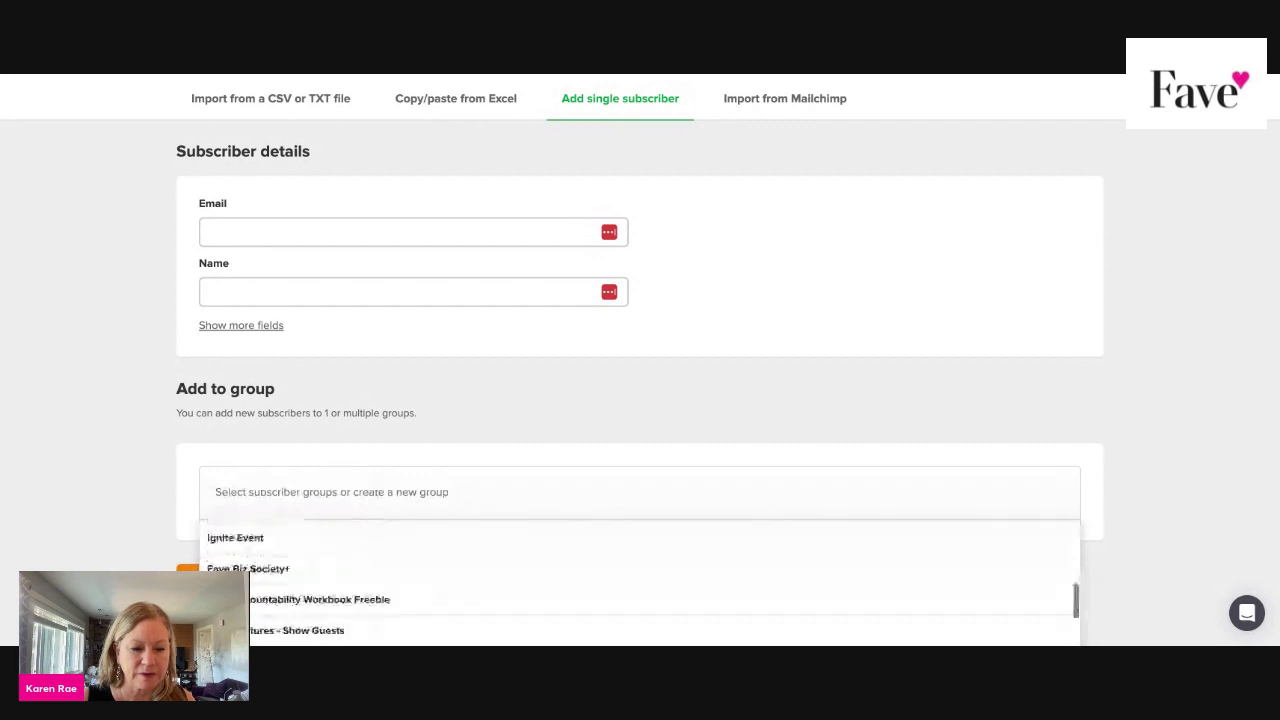
scroll(380, 557, up, 3)
scroll(640, 585, up, 3)
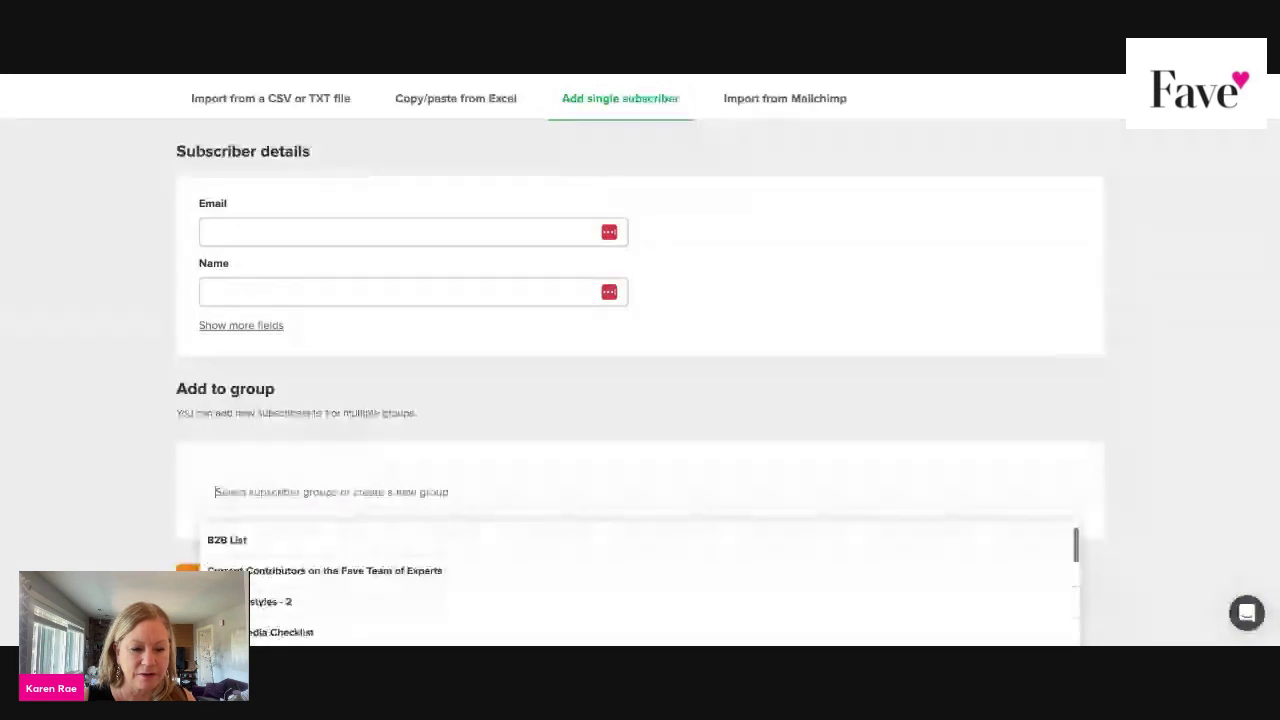
scroll(640, 585, up, 1)
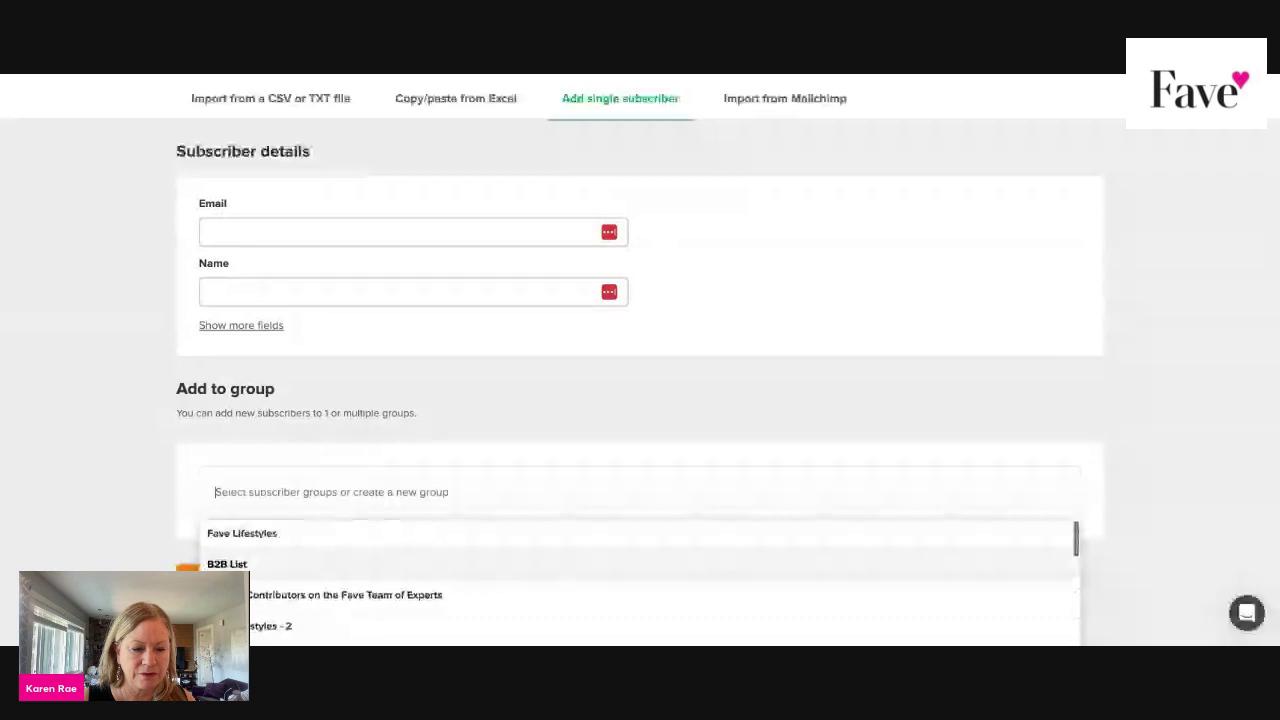
scroll(640, 585, down, 5)
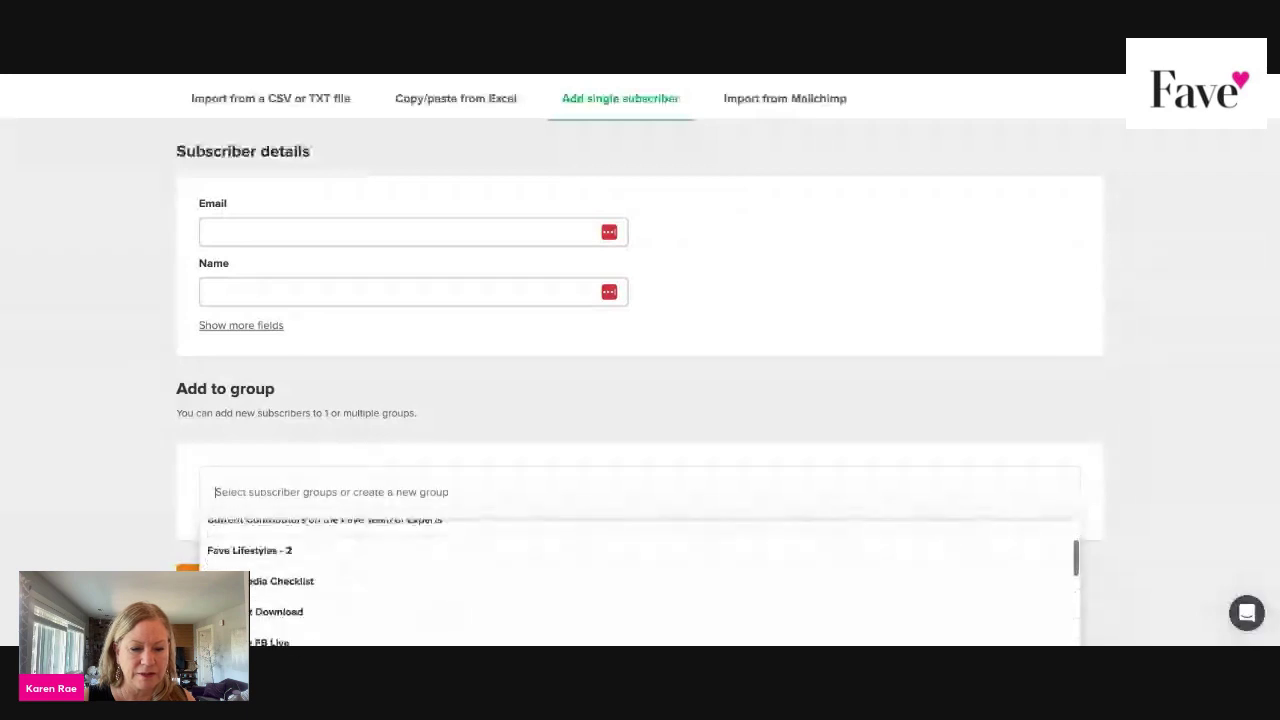
scroll(640, 585, down, 5)
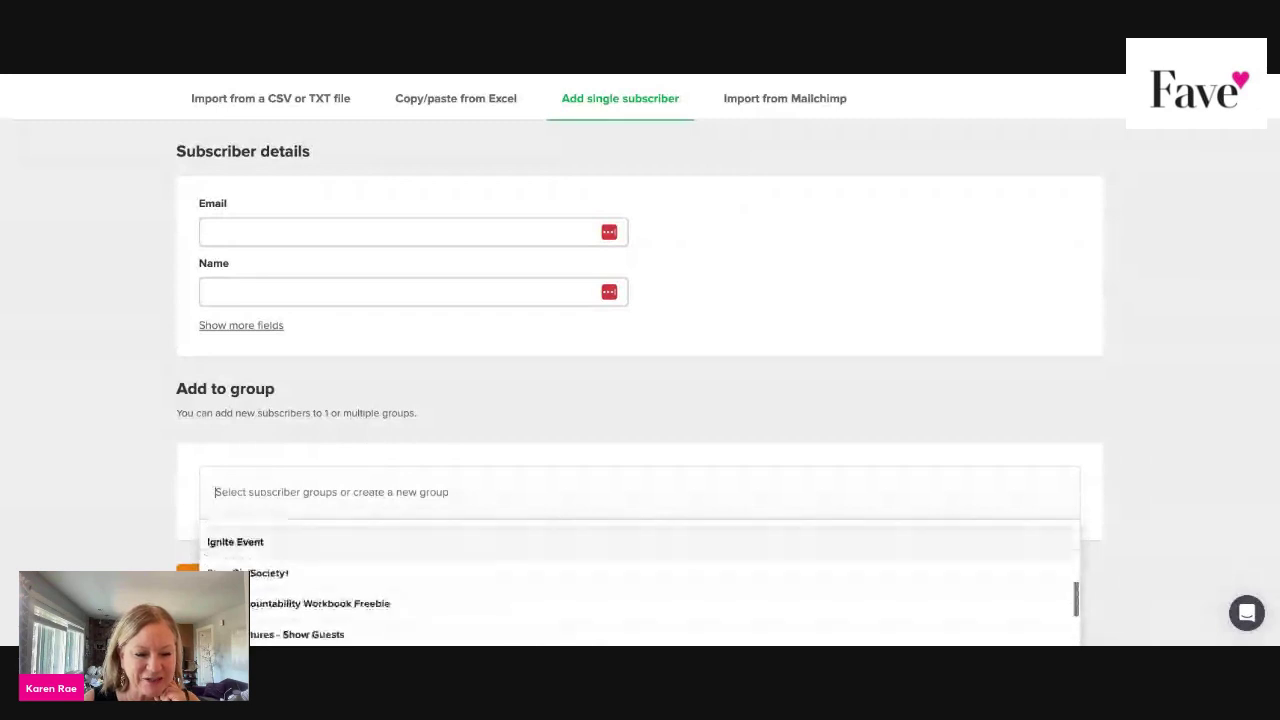
scroll(640, 585, down, 1)
scroll(640, 585, down, 3)
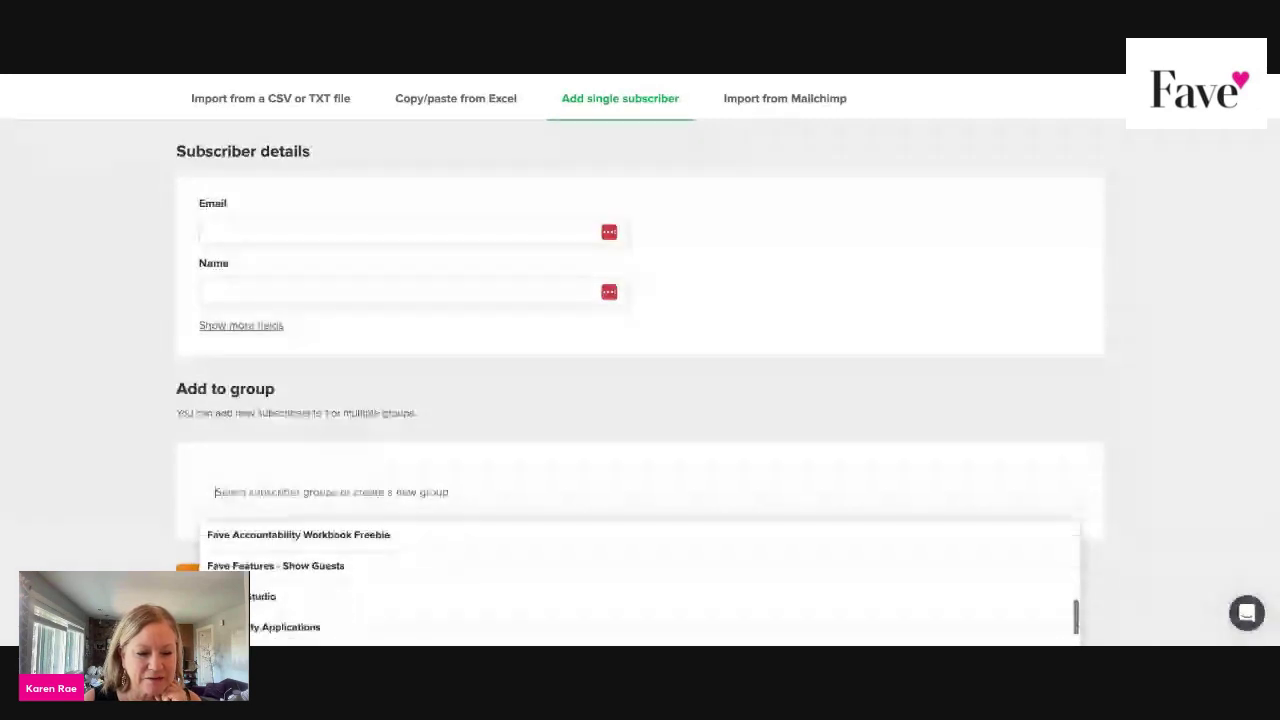
scroll(640, 585, down, 3)
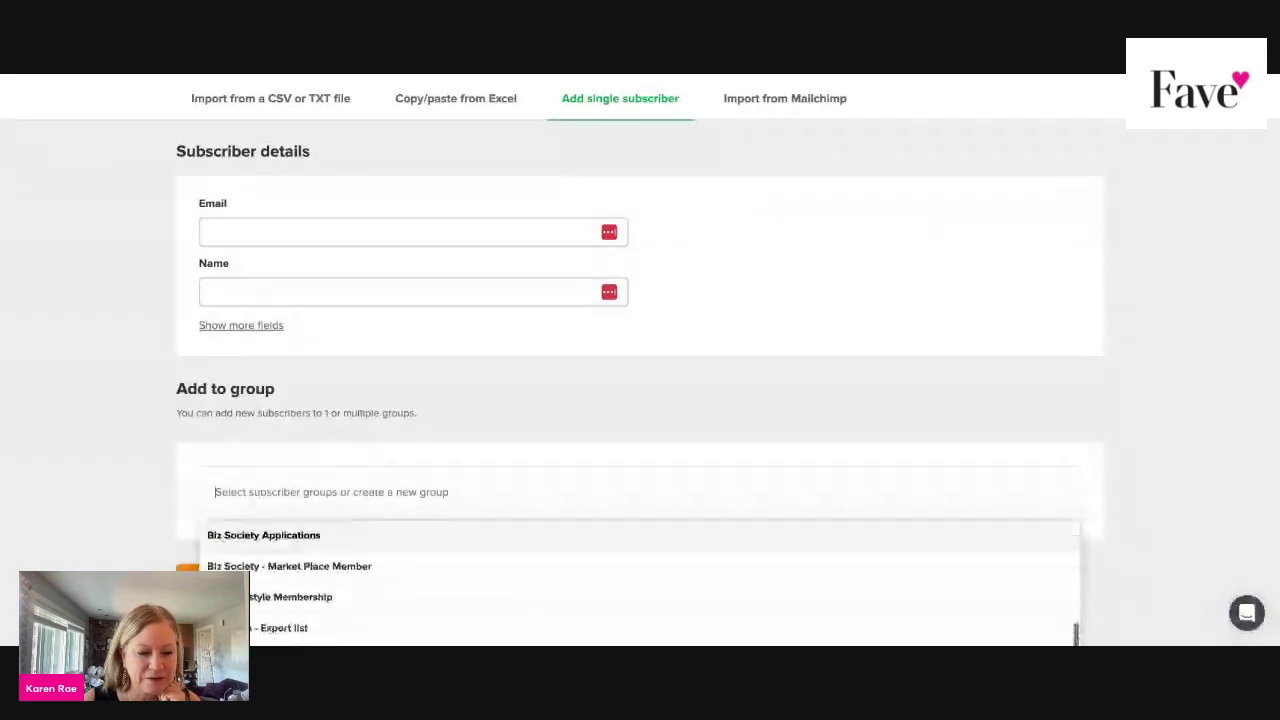
scroll(640, 585, down, 1)
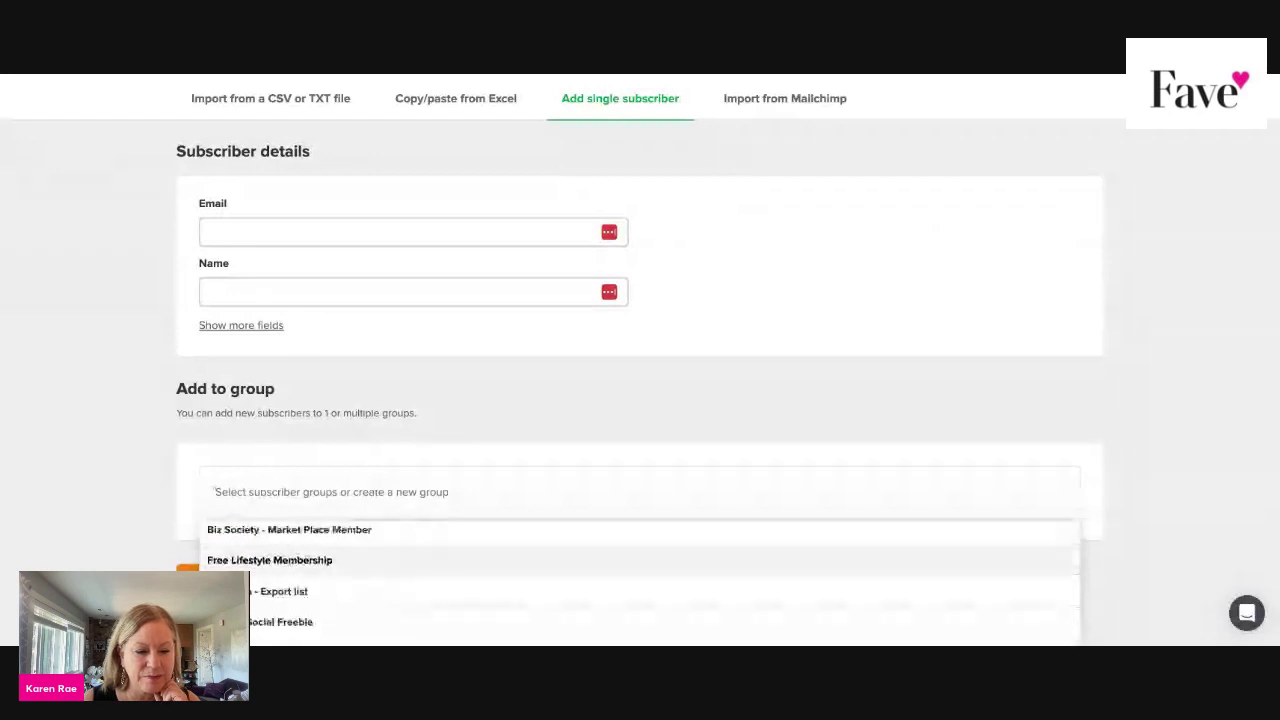
click(290, 591)
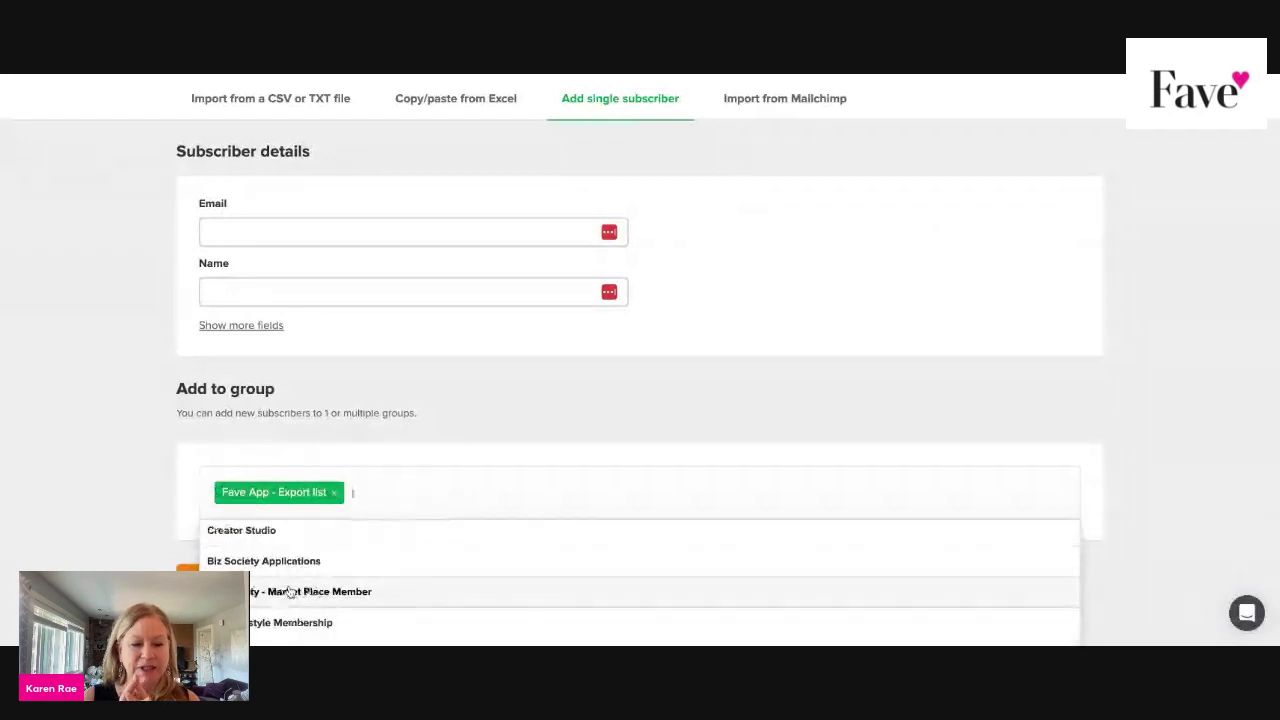
click(66, 509)
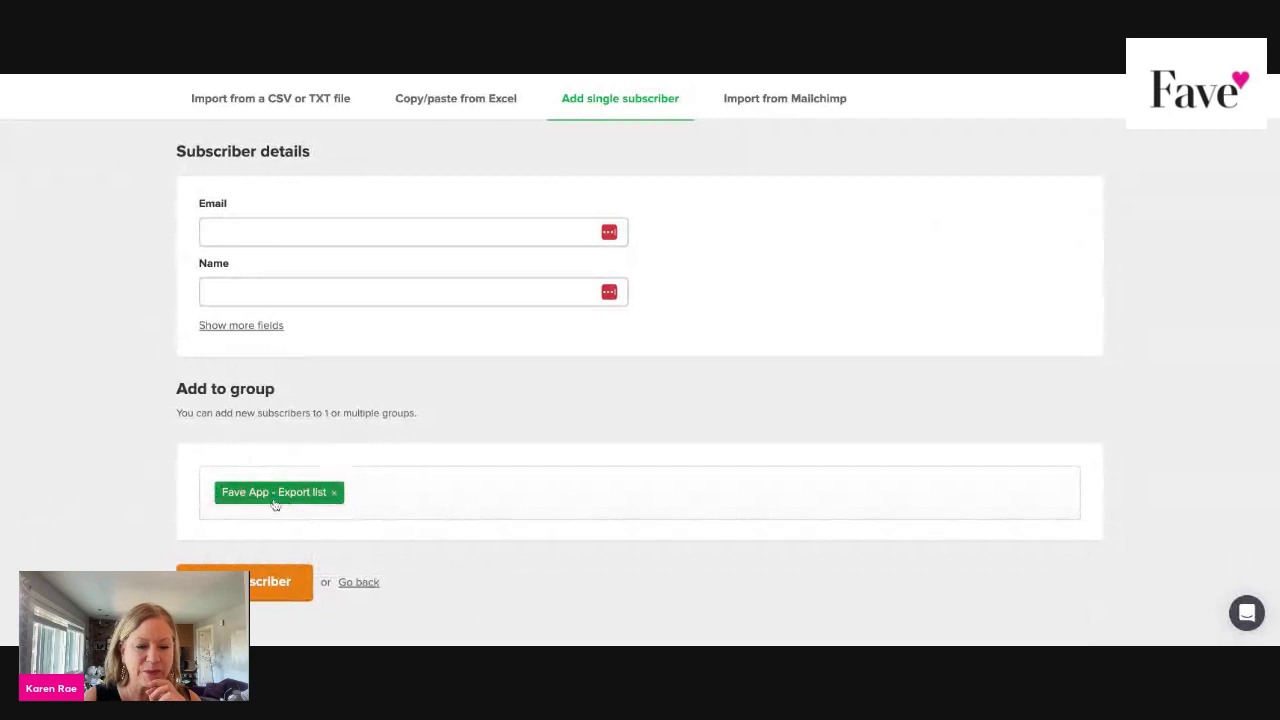